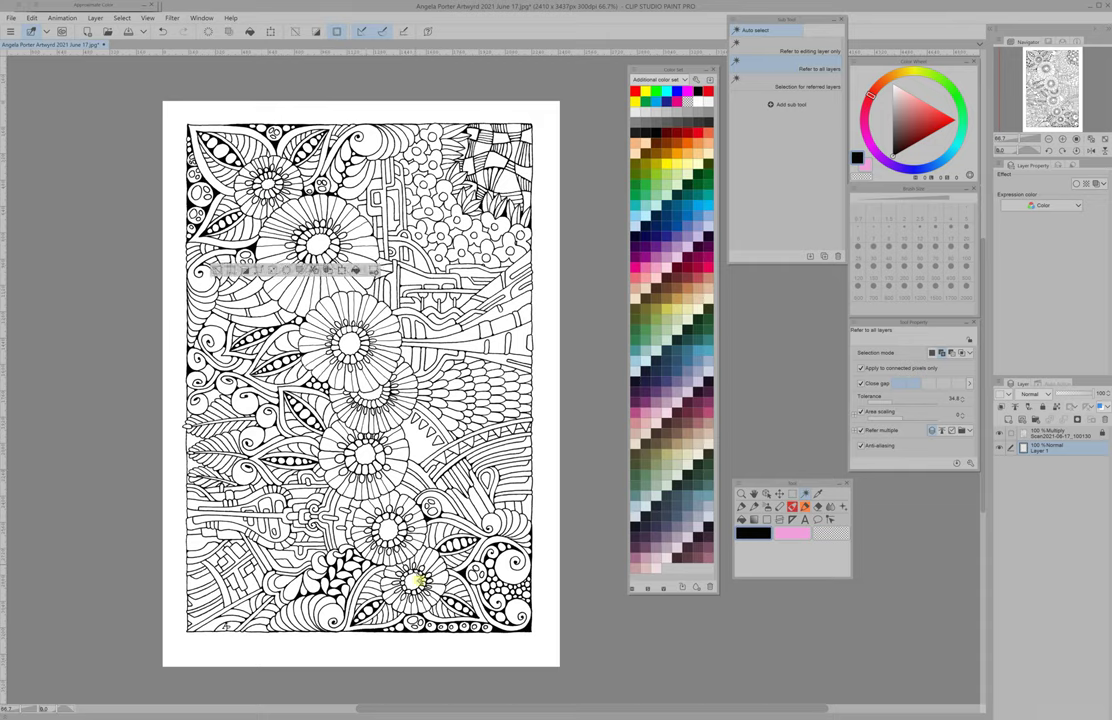
- Paint the seven flower centres pale yellow with Noisy Chalk - Normal and shade them orange with Noisy Chalk - Multiply at size 70
{"action": "key", "text": "p"}
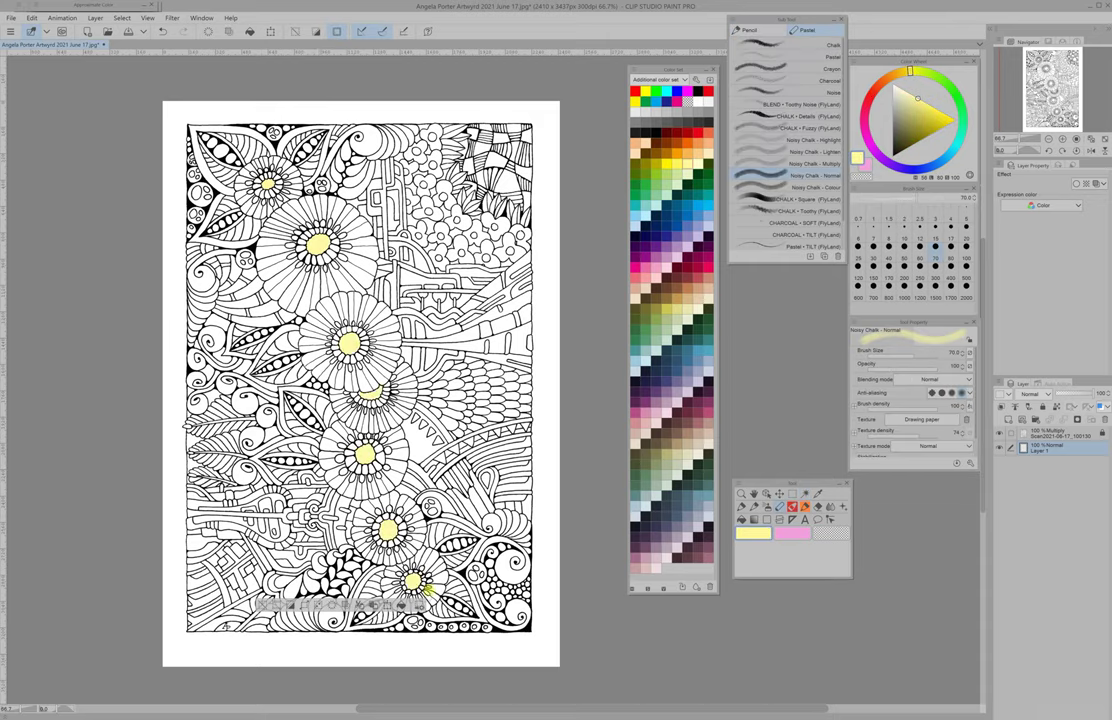
{"action": "left_click", "coordinate": [815, 163]}
{"action": "left_click", "coordinate": [646, 141]}
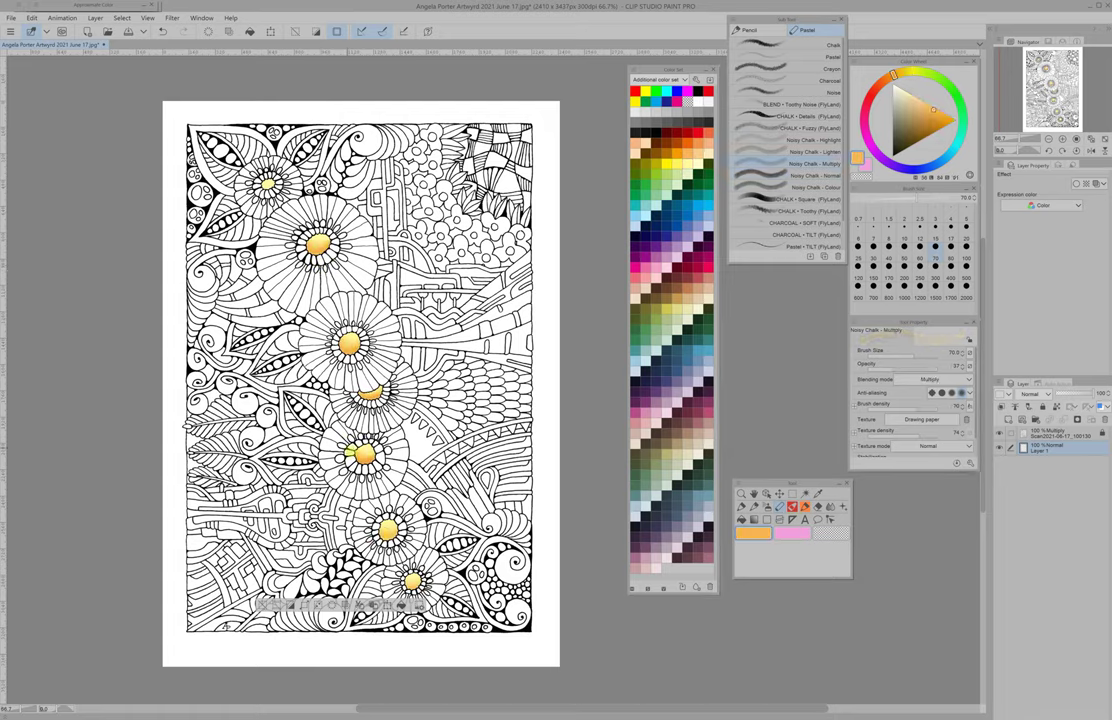
- Highlight the flower centres in pale yellow with Noisy Chalk - Highlight and touch up their orange shading
{"action": "left_click", "coordinate": [815, 140]}
{"action": "left_click", "coordinate": [658, 129]}
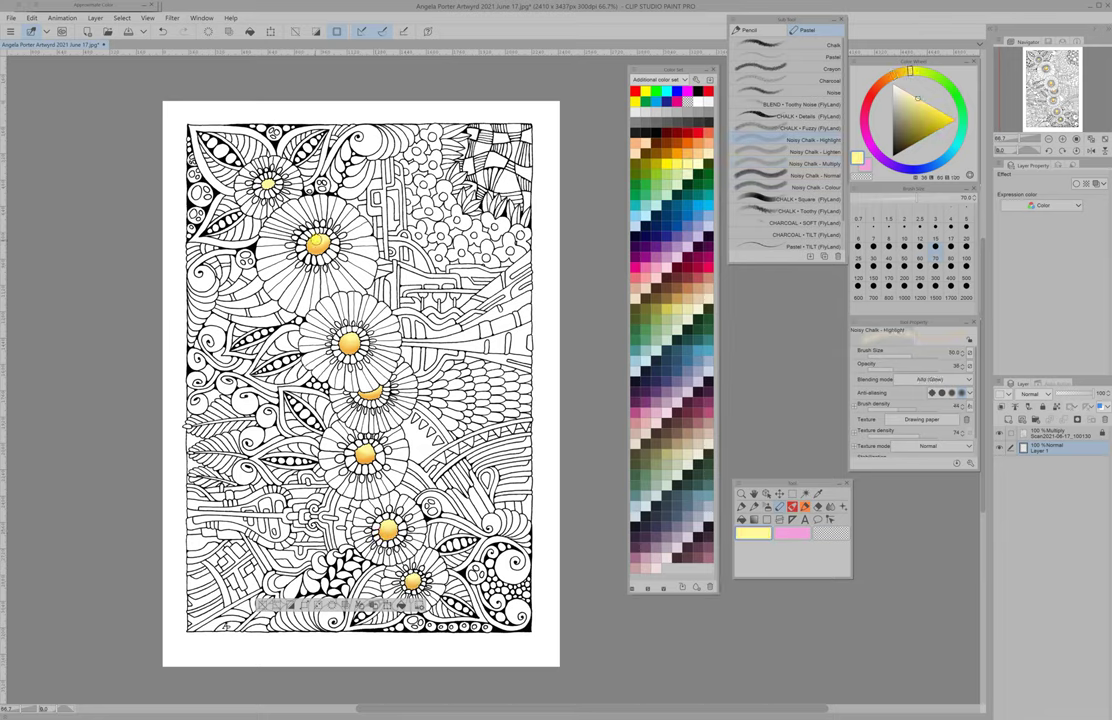
{"action": "left_click", "coordinate": [706, 141]}
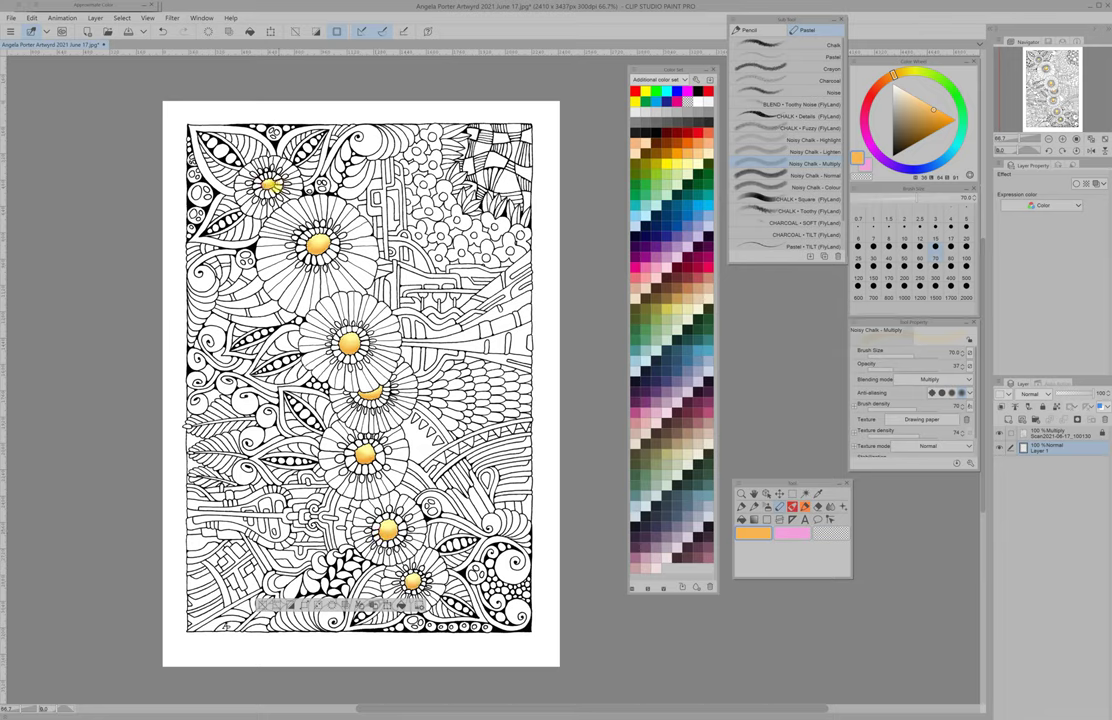
- Auto-select the petals of the largest flower and begin painting them pale lilac with the pastel brush
{"action": "key", "text": "w"}
{"action": "left_click", "coordinate": [323, 205]}
{"action": "key", "text": "p"}
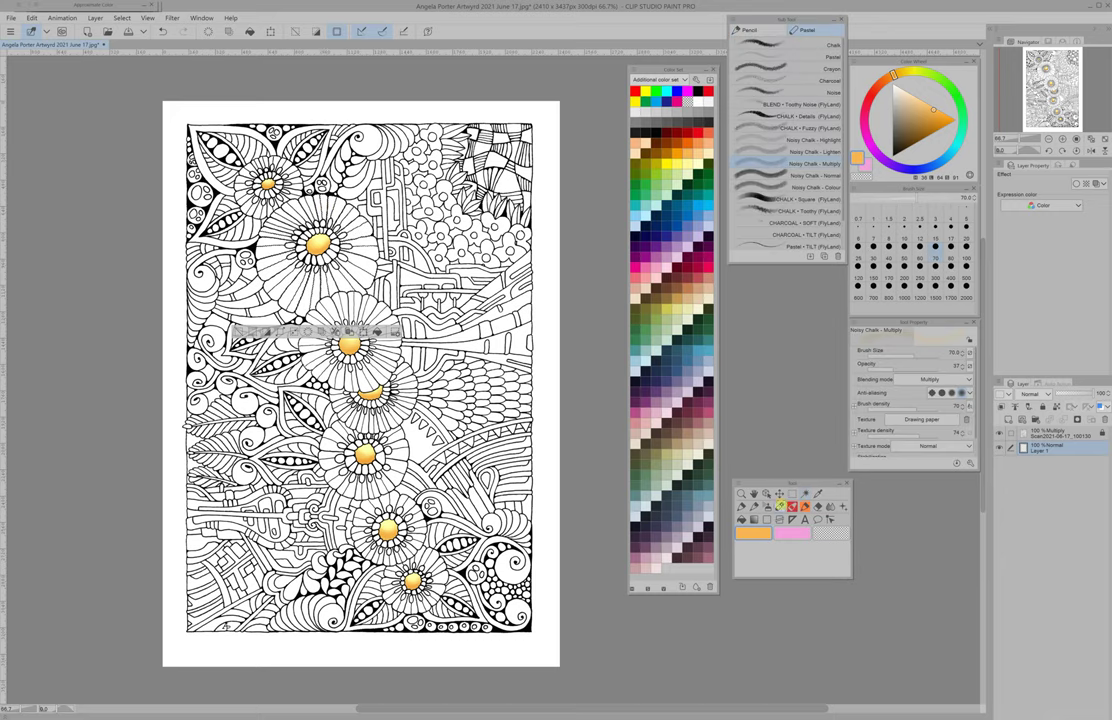
{"action": "left_click", "coordinate": [650, 405]}
{"action": "mouse_move", "coordinate": [250, 220]}
{"action": "left_mouse_down"}
{"action": "mouse_move", "coordinate": [287, 283]}
{"action": "mouse_move", "coordinate": [236, 252]}
{"action": "mouse_move", "coordinate": [270, 200]}
{"action": "mouse_move", "coordinate": [293, 203]}
{"action": "left_mouse_up"}
{"action": "left_click", "coordinate": [636, 226]}
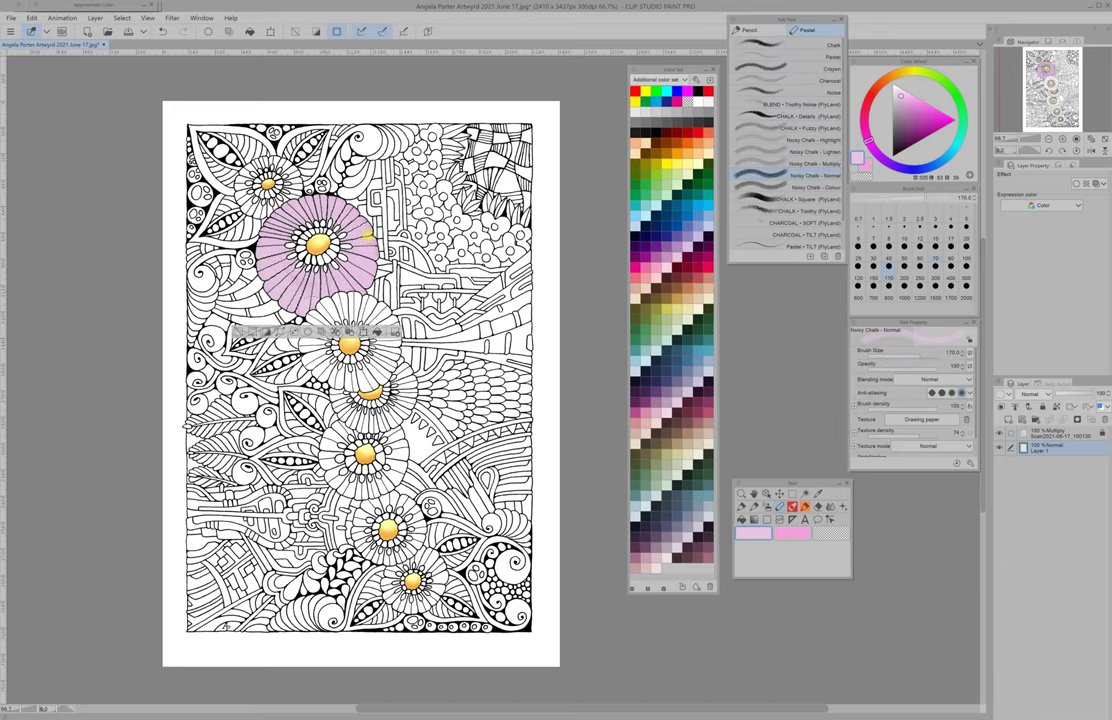
- Shade the largest flower's petals in darker mauve with Noisy Chalk - Multiply at size 170
{"action": "key", "text": "p"}
{"action": "left_click", "coordinate": [889, 278]}
{"action": "mouse_move", "coordinate": [245, 245]}
{"action": "left_mouse_down"}
{"action": "mouse_move", "coordinate": [280, 190]}
{"action": "mouse_move", "coordinate": [300, 200]}
{"action": "left_mouse_up"}
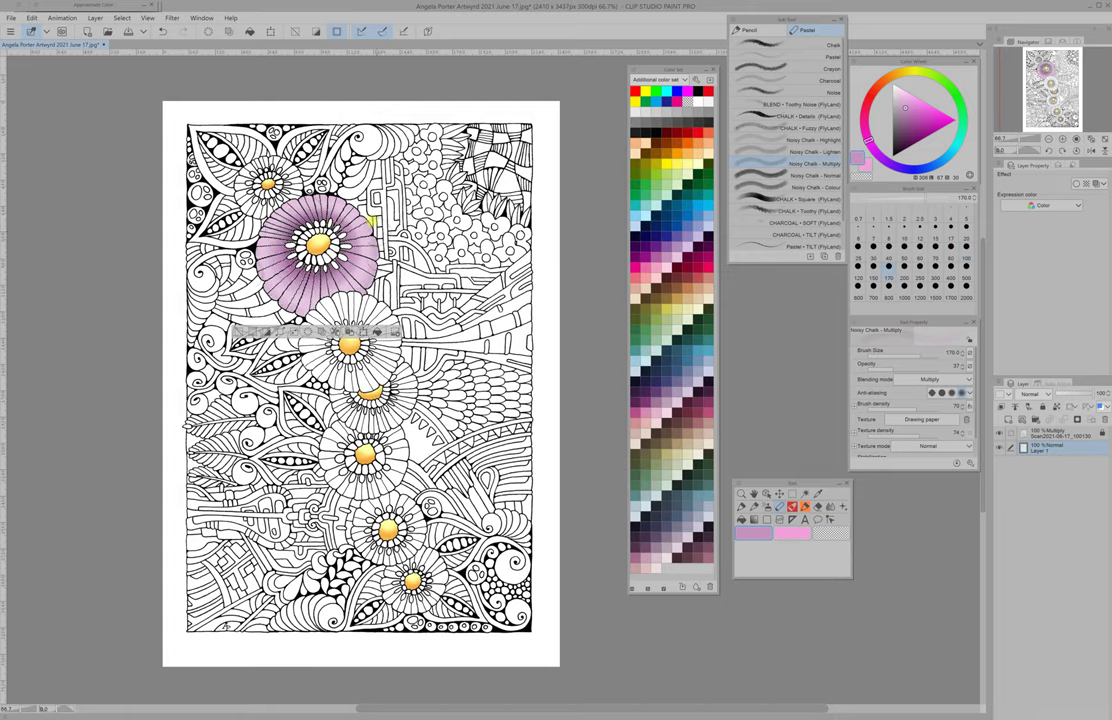
- Undo the last strokes on the largest flower and highlight its petals in pale lilac with Noisy Chalk - Highlight at size 100
{"action": "key", "text": "p"}
{"action": "left_click", "coordinate": [162, 30]}
{"action": "left_click", "coordinate": [162, 30]}
{"action": "left_click", "coordinate": [162, 30]}
{"action": "left_click", "coordinate": [162, 30]}
{"action": "mouse_move", "coordinate": [300, 230]}
{"action": "left_mouse_down"}
{"action": "mouse_move", "coordinate": [300, 200]}
{"action": "mouse_move", "coordinate": [250, 225]}
{"action": "mouse_move", "coordinate": [352, 283]}
{"action": "left_mouse_up"}
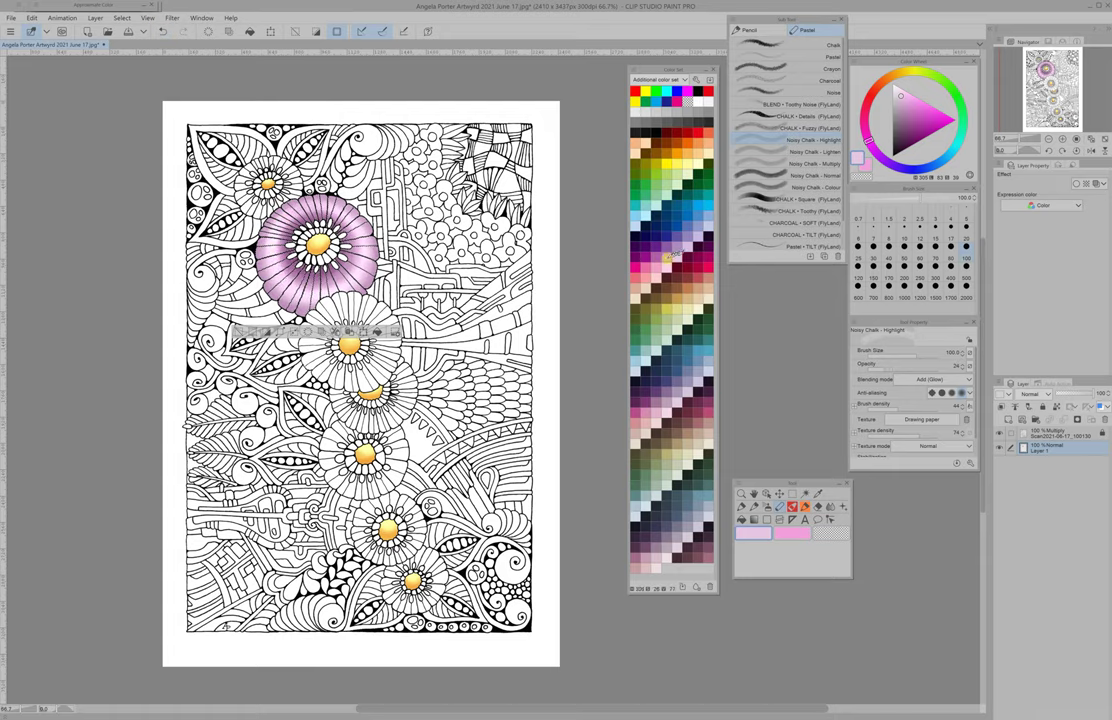
- Auto-select the petals of the small topmost flower and paint them pale pink with Noisy Chalk - Normal at size 170
{"action": "key", "text": "w"}
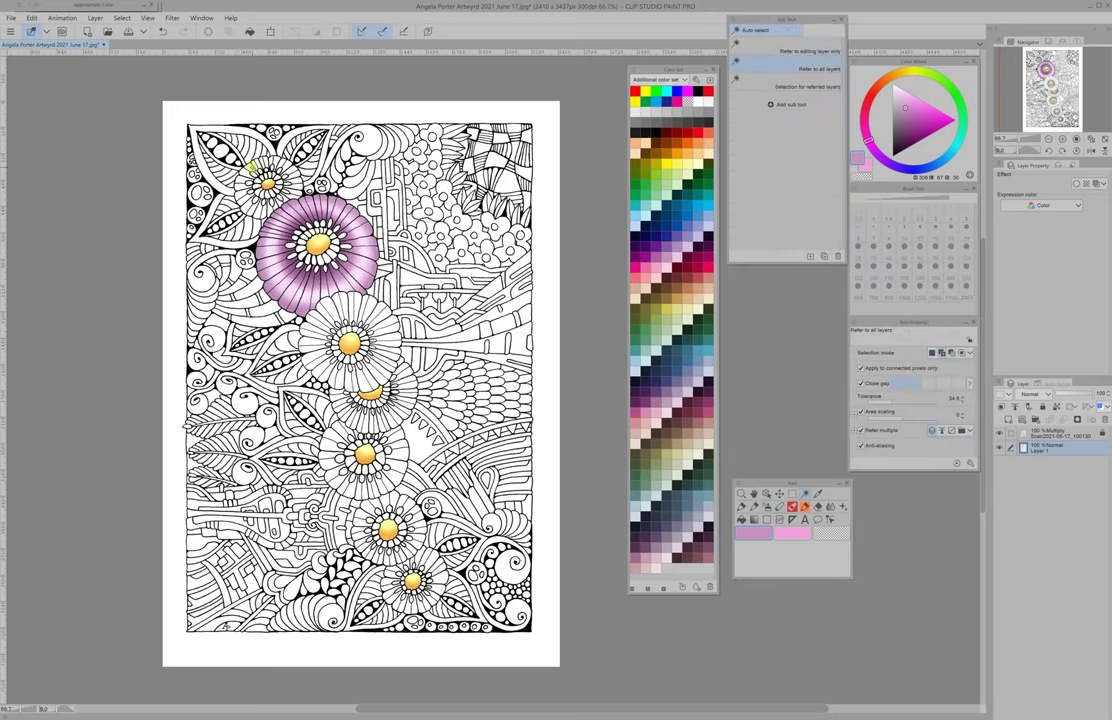
{"action": "left_click", "coordinate": [250, 165]}
{"action": "key", "text": "p"}
{"action": "left_click", "coordinate": [815, 175]}
{"action": "left_click", "coordinate": [900, 95]}
{"action": "left_click_drag", "start_coordinate": [235, 185], "coordinate": [258, 155]}
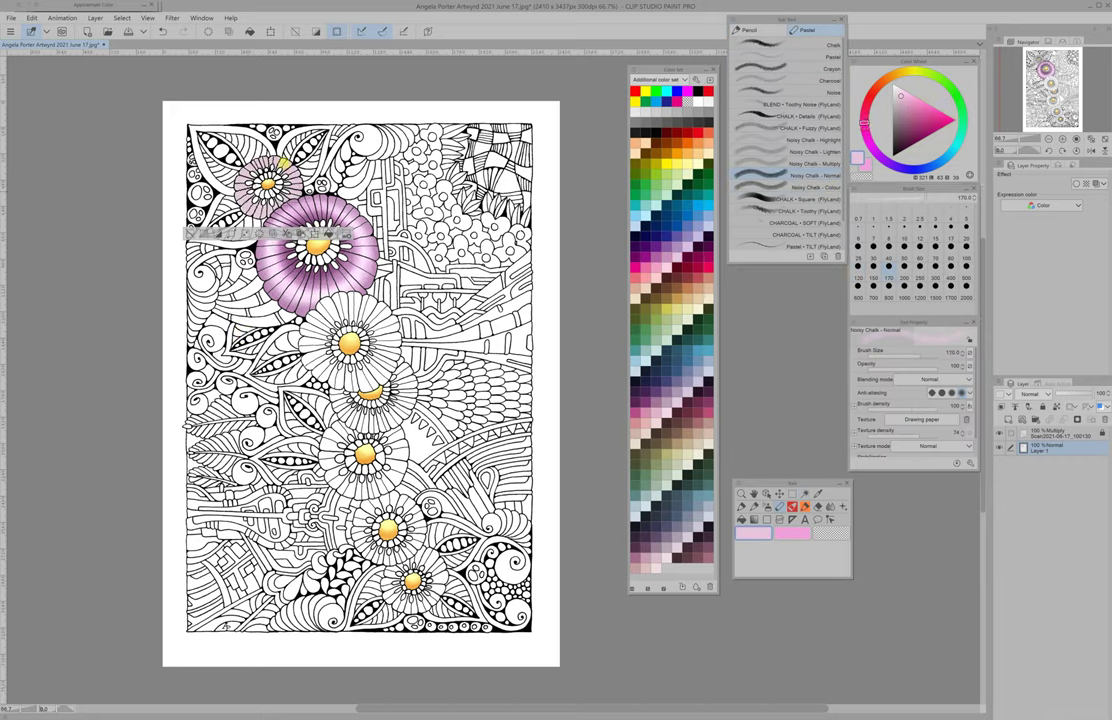
- Shade the topmost flower's petals in deeper pink with Noisy Chalk - Multiply at size 100 and highlight them with Noisy Chalk - Highlight at size 60
{"action": "left_click", "coordinate": [820, 163]}
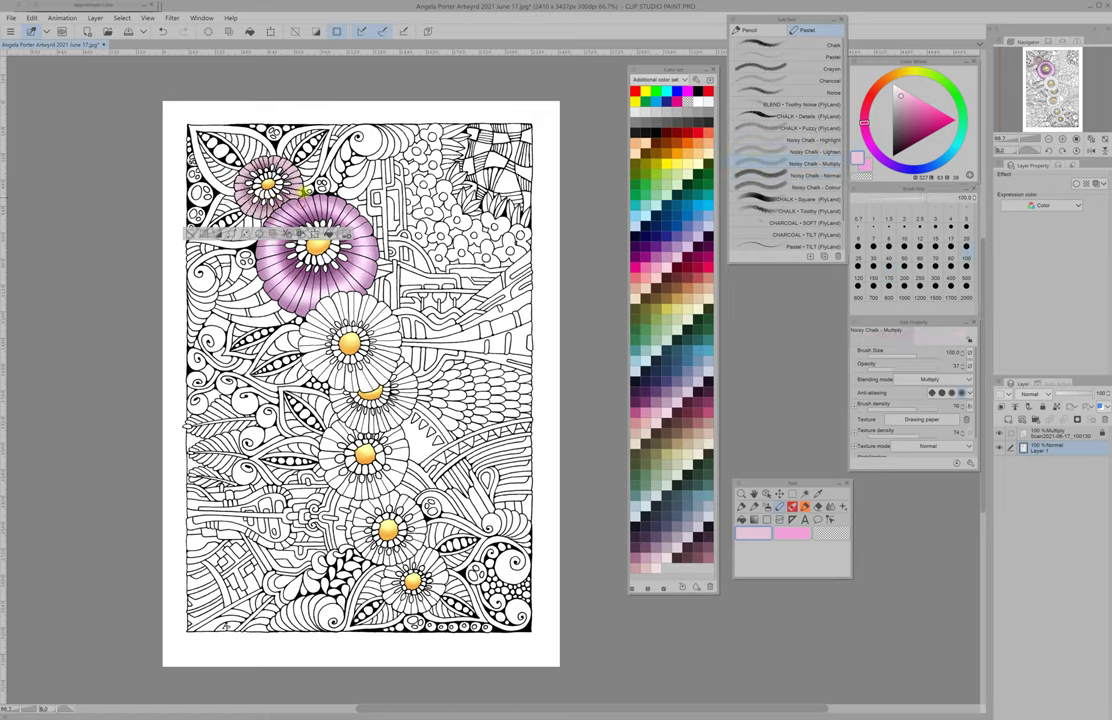
{"action": "left_click", "coordinate": [236, 211], "text": "alt"}
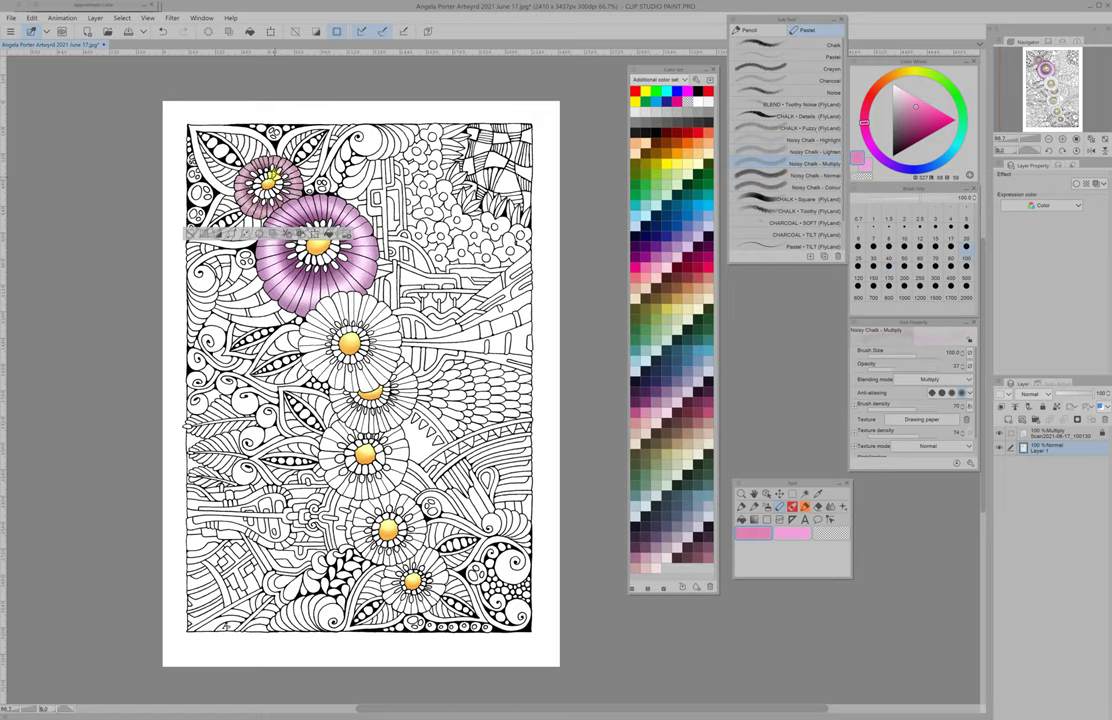
{"action": "left_click", "coordinate": [815, 140]}
{"action": "left_click", "coordinate": [230, 160], "text": "alt"}
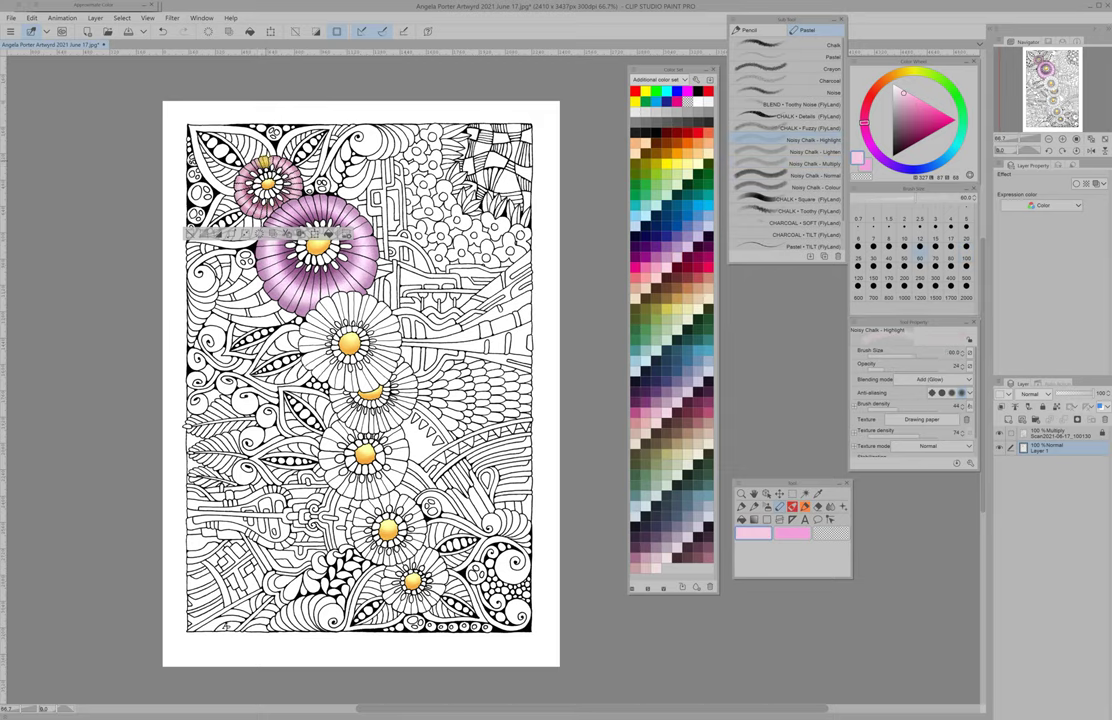
- Move the Tool palette directly below the Sub Tool palette and paint the third flower's petals pale lavender with Noisy Chalk - Normal
{"action": "left_click_drag", "start_coordinate": [790, 483], "coordinate": [787, 272]}
{"action": "left_click", "coordinate": [815, 175]}
{"action": "left_click", "coordinate": [815, 163]}
{"action": "mouse_move", "coordinate": [320, 300]}
{"action": "left_mouse_down"}
{"action": "mouse_move", "coordinate": [345, 335]}
{"action": "mouse_move", "coordinate": [380, 330]}
{"action": "left_mouse_up"}
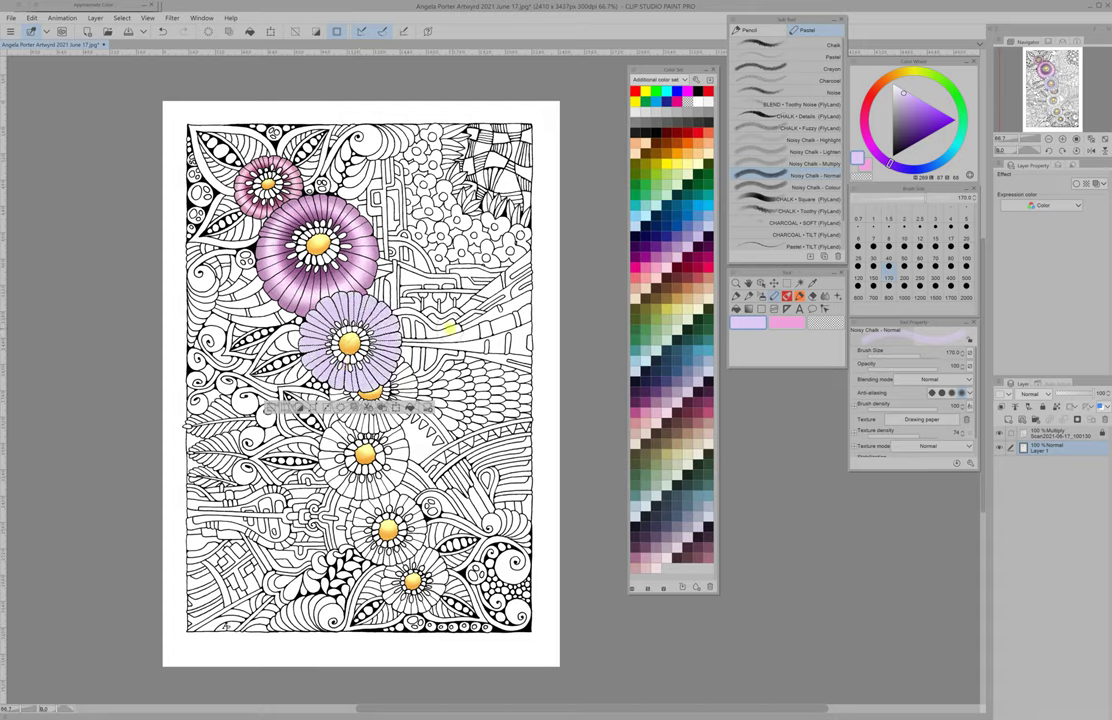
- Shade the third flower's petals in deeper violet with Noisy Chalk - Multiply at size 100 and highlight them with Noisy Chalk - Highlight at size 60
{"action": "left_click", "coordinate": [372, 333], "text": "alt"}
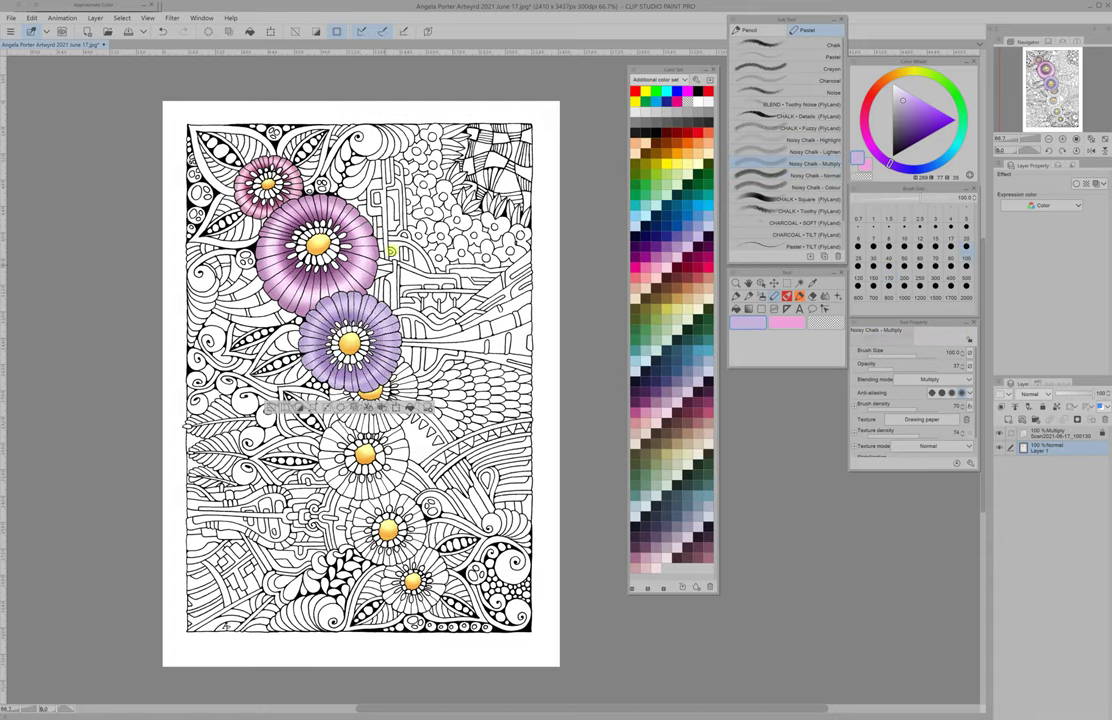
{"action": "left_click", "coordinate": [365, 335], "text": "alt"}
{"action": "left_click", "coordinate": [805, 140]}
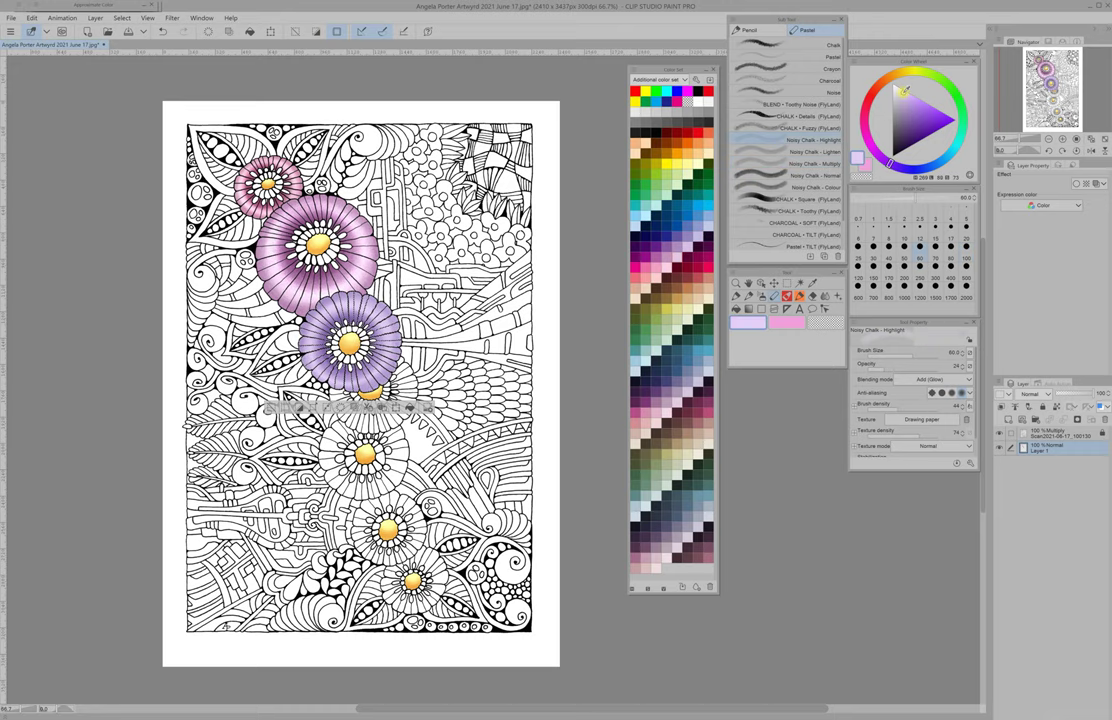
{"action": "mouse_move", "coordinate": [357, 378]}
{"action": "left_mouse_down"}
{"action": "mouse_move", "coordinate": [427, 346]}
{"action": "mouse_move", "coordinate": [397, 342]}
{"action": "left_mouse_up"}
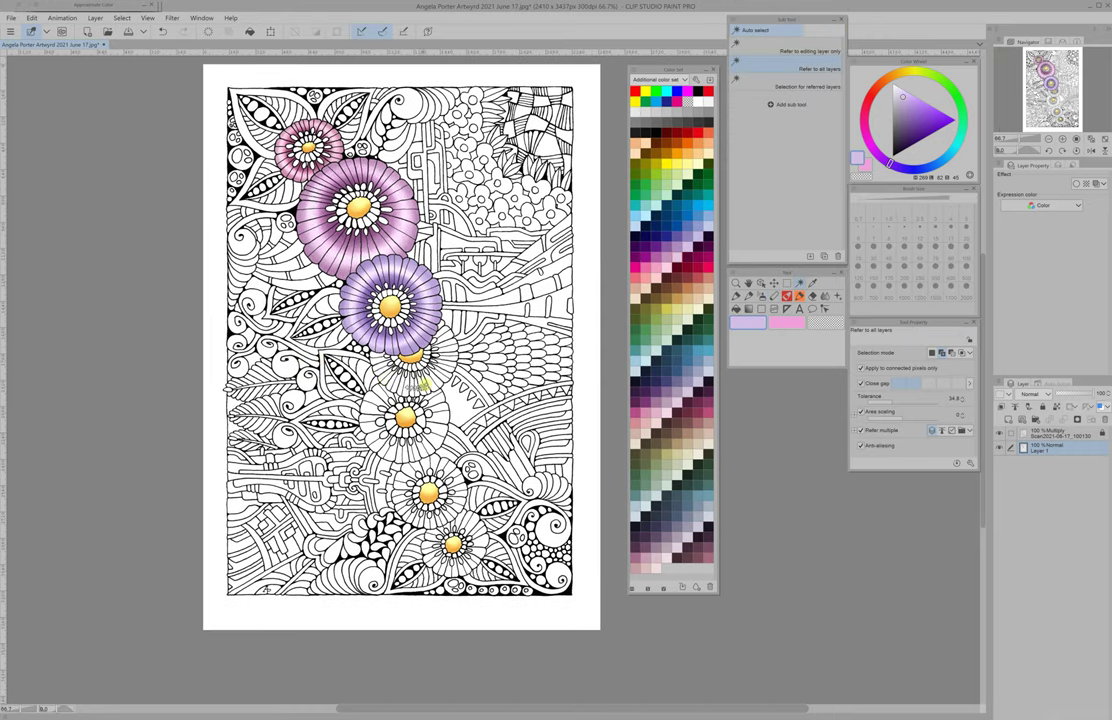
- Paint the partly hidden fourth flower's petals pale blue-violet with Noisy Chalk - Normal and shade them with Noisy Chalk - Multiply at size 100
{"action": "left_click", "coordinate": [815, 175]}
{"action": "mouse_move", "coordinate": [395, 345]}
{"action": "left_mouse_down"}
{"action": "mouse_move", "coordinate": [410, 365]}
{"action": "mouse_move", "coordinate": [432, 328]}
{"action": "left_mouse_up"}
{"action": "left_click", "coordinate": [829, 162]}
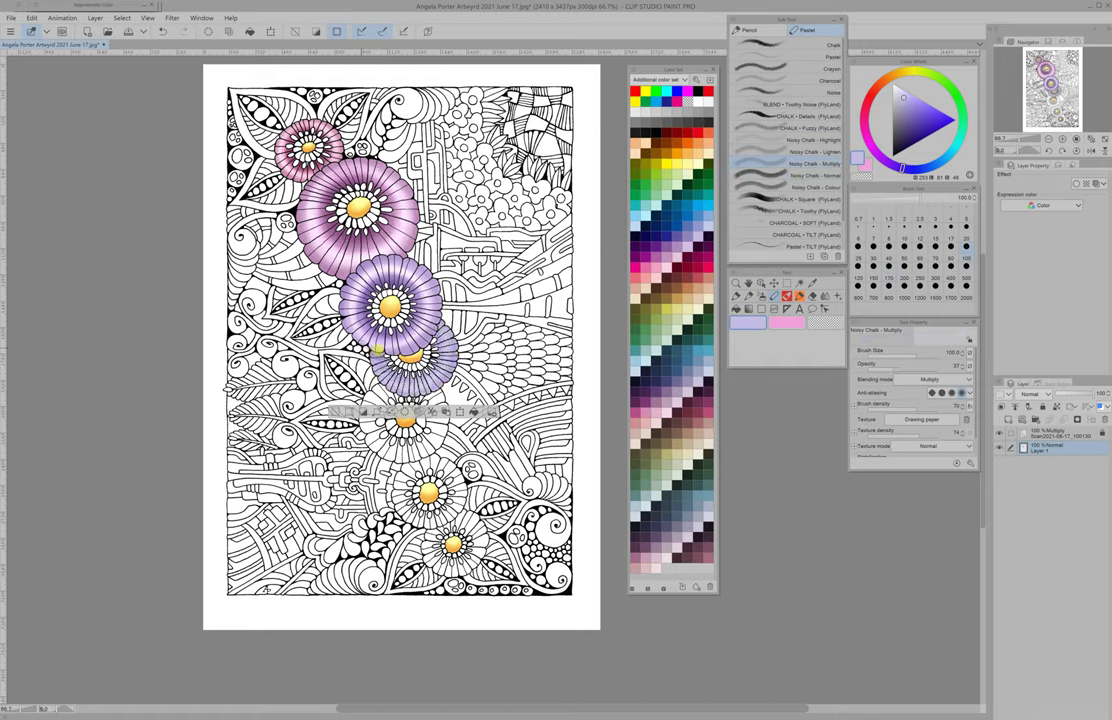
{"action": "left_click", "coordinate": [425, 362], "text": "alt"}
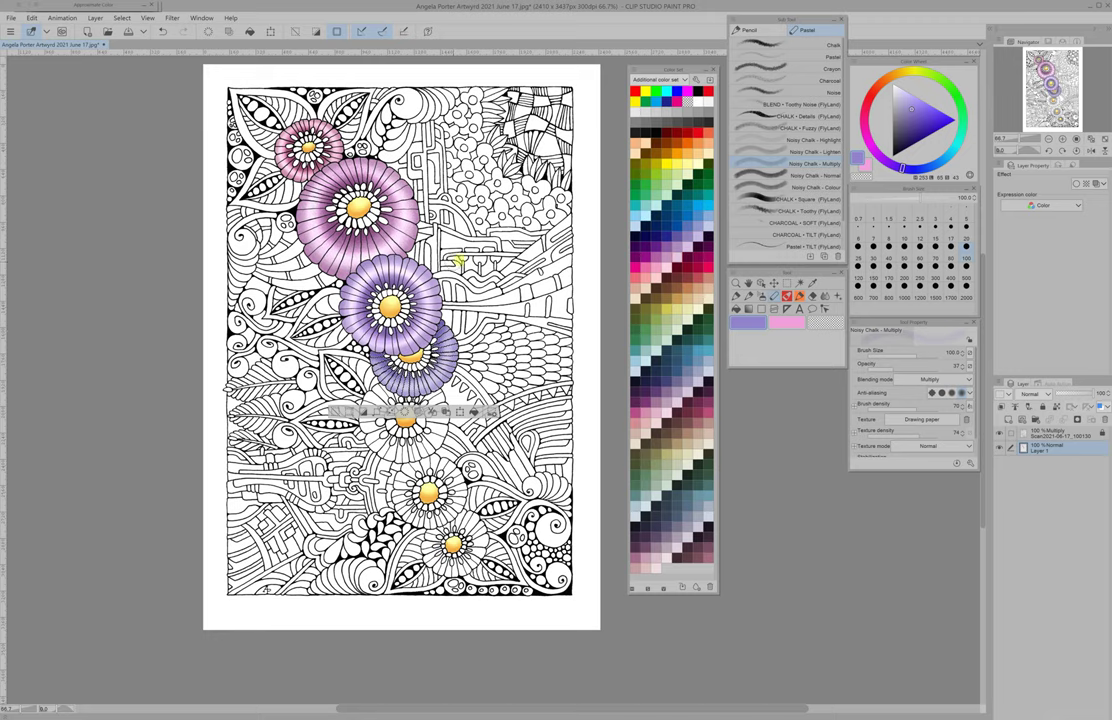
- Auto-select the fifth flower's petals, including the small gaps between them, and paint them pale periwinkle with Noisy Chalk - Normal at size 170
{"action": "left_click", "coordinate": [771, 285]}
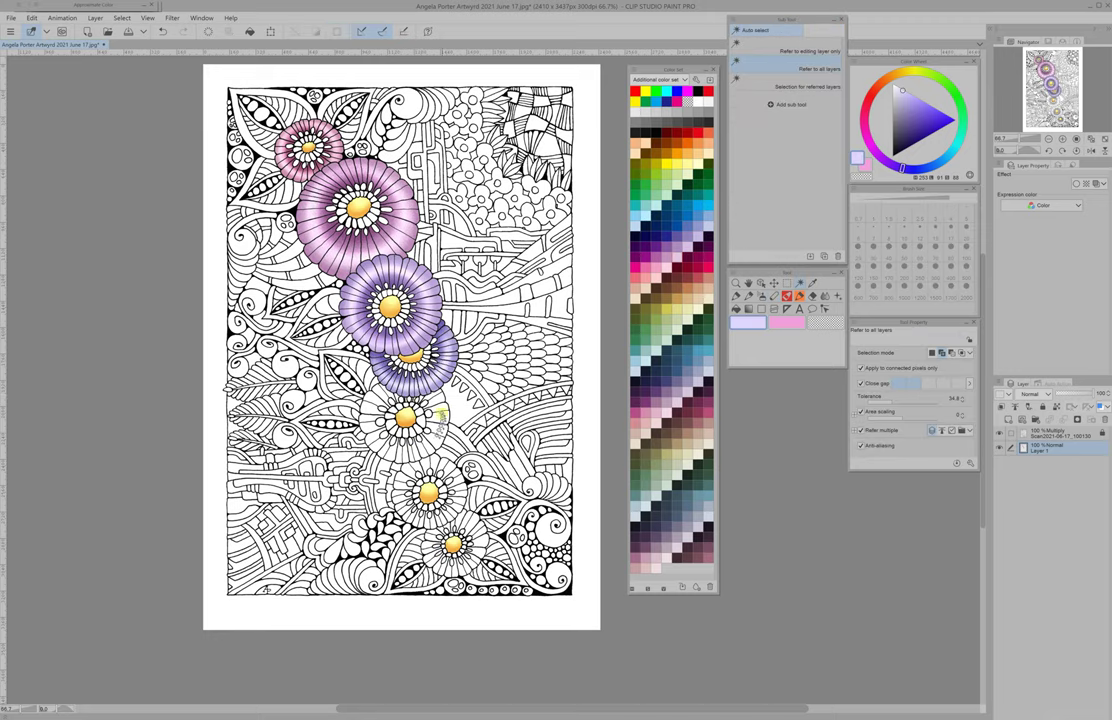
{"action": "scroll", "coordinate": [441, 420], "scroll_direction": "up", "scroll_amount": 5}
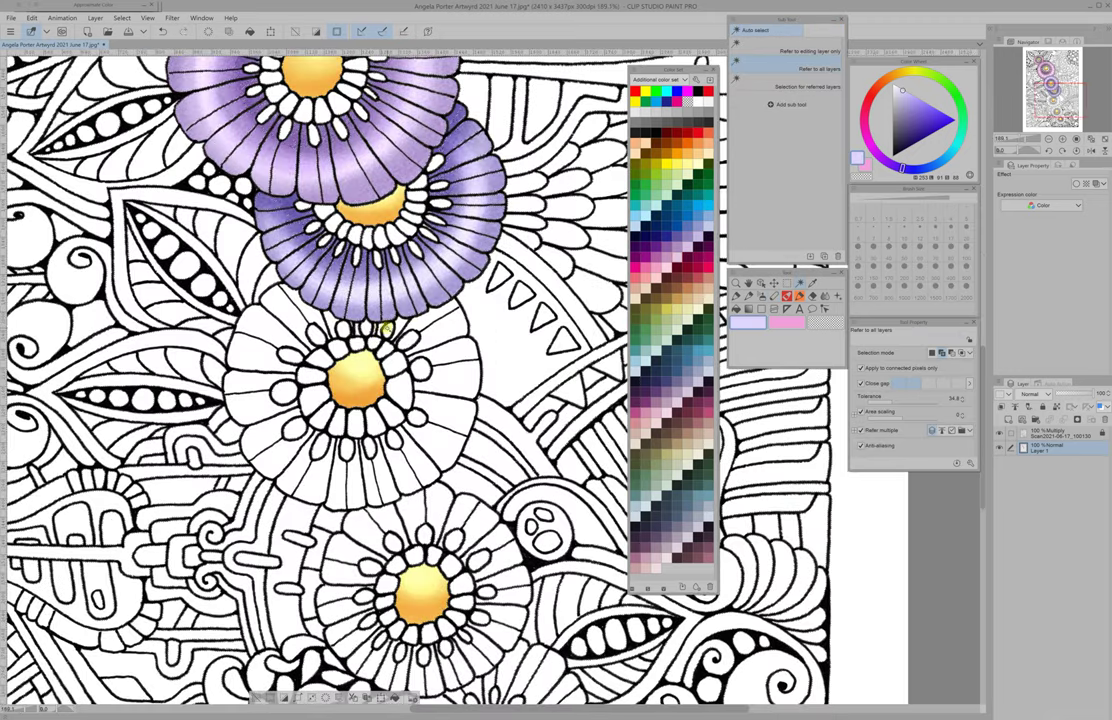
{"action": "left_click", "coordinate": [373, 330]}
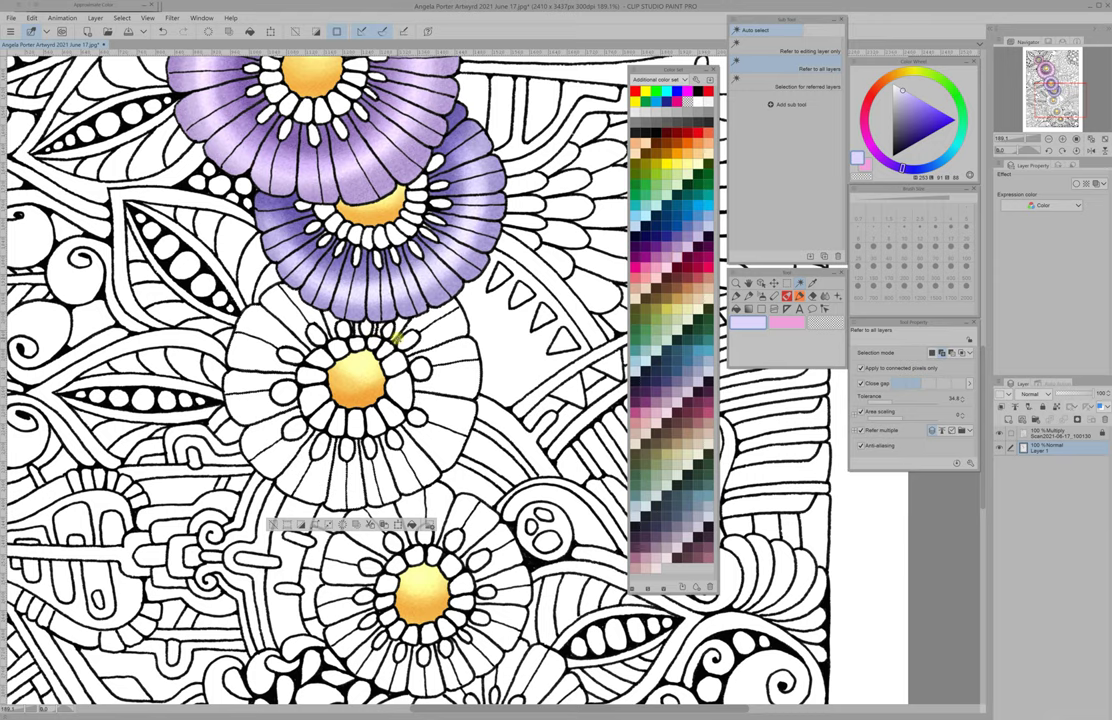
{"action": "scroll", "coordinate": [396, 337], "scroll_direction": "down", "scroll_amount": 4}
{"action": "key", "text": "p"}
{"action": "left_click_drag", "start_coordinate": [320, 360], "coordinate": [428, 395]}
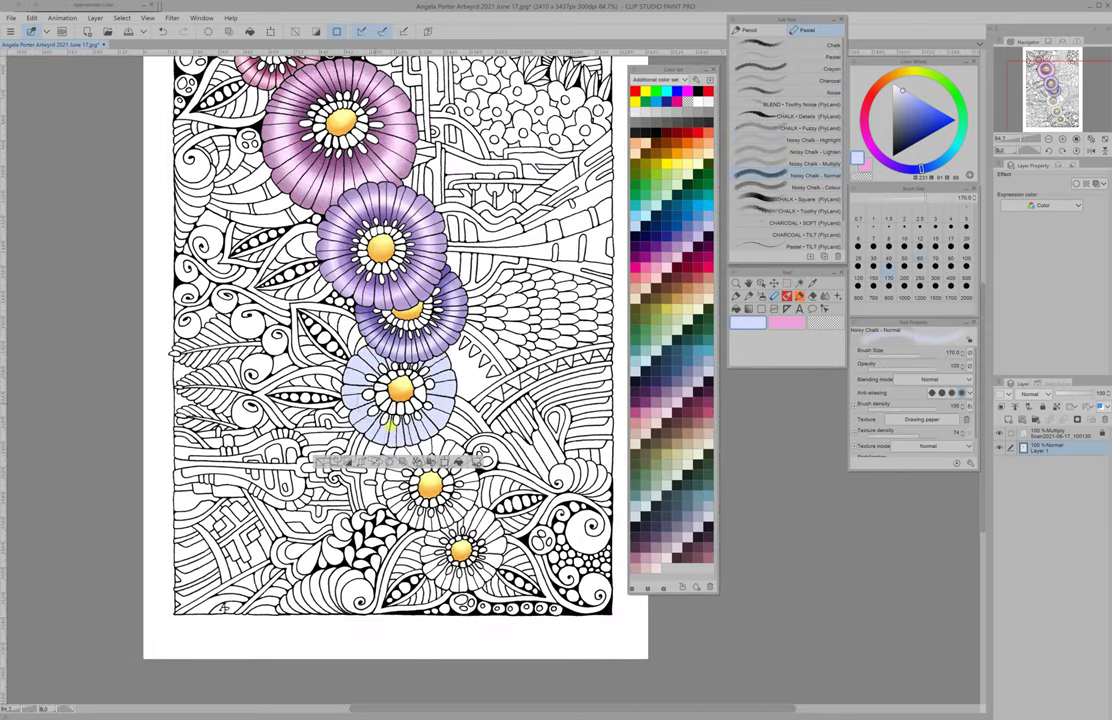
- Shade the fifth flower's petals in deeper periwinkle with Noisy Chalk - Multiply at size 100 and highlight them with Noisy Chalk - Highlight at size 60
{"action": "left_click", "coordinate": [815, 163]}
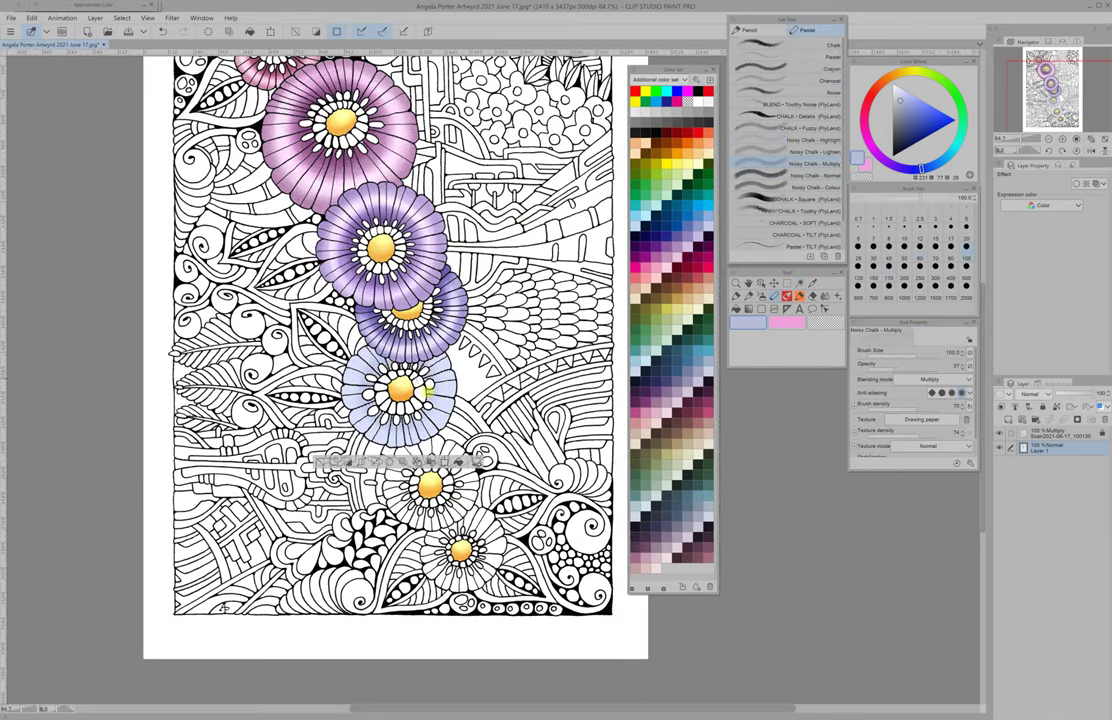
{"action": "left_click", "coordinate": [422, 400], "text": "alt"}
{"action": "mouse_move", "coordinate": [386, 351]}
{"action": "left_mouse_down"}
{"action": "mouse_move", "coordinate": [444, 343]}
{"action": "mouse_move", "coordinate": [402, 451]}
{"action": "mouse_move", "coordinate": [337, 381]}
{"action": "mouse_move", "coordinate": [400, 356]}
{"action": "mouse_move", "coordinate": [351, 377]}
{"action": "left_mouse_up"}
{"action": "left_click", "coordinate": [421, 379], "text": "alt"}
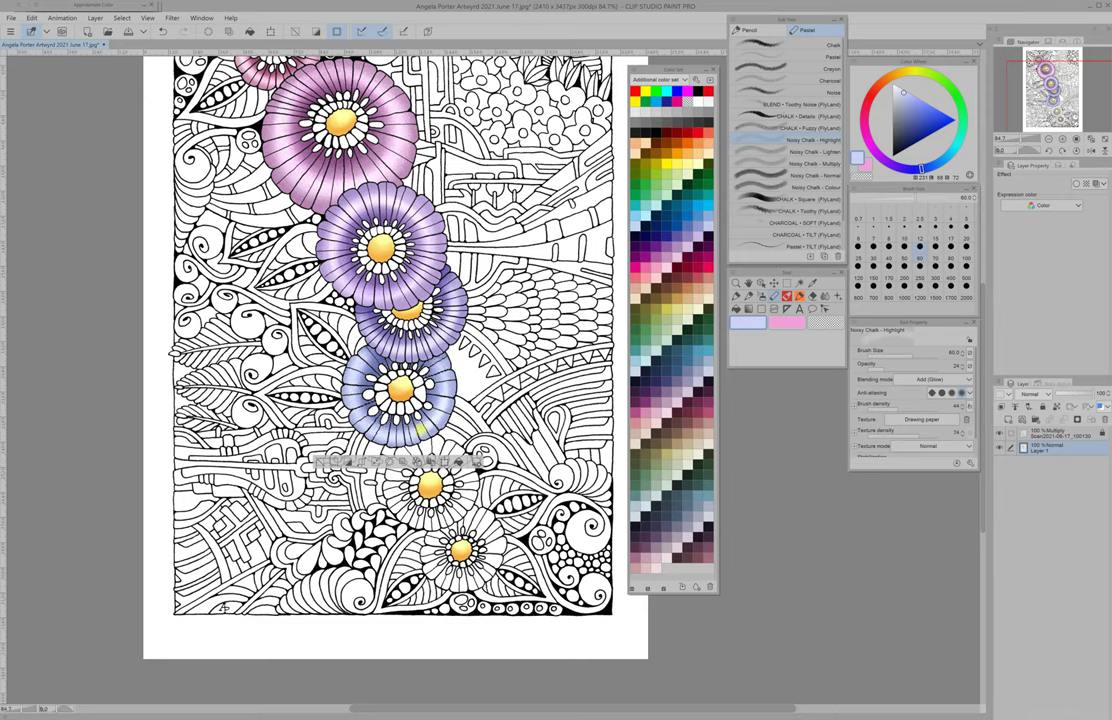
- Auto-select the sixth flower's petals, paint them pale sky blue and start shading them with Noisy Chalk - Multiply at size 120
{"action": "key", "text": "w"}
{"action": "key", "text": "p"}
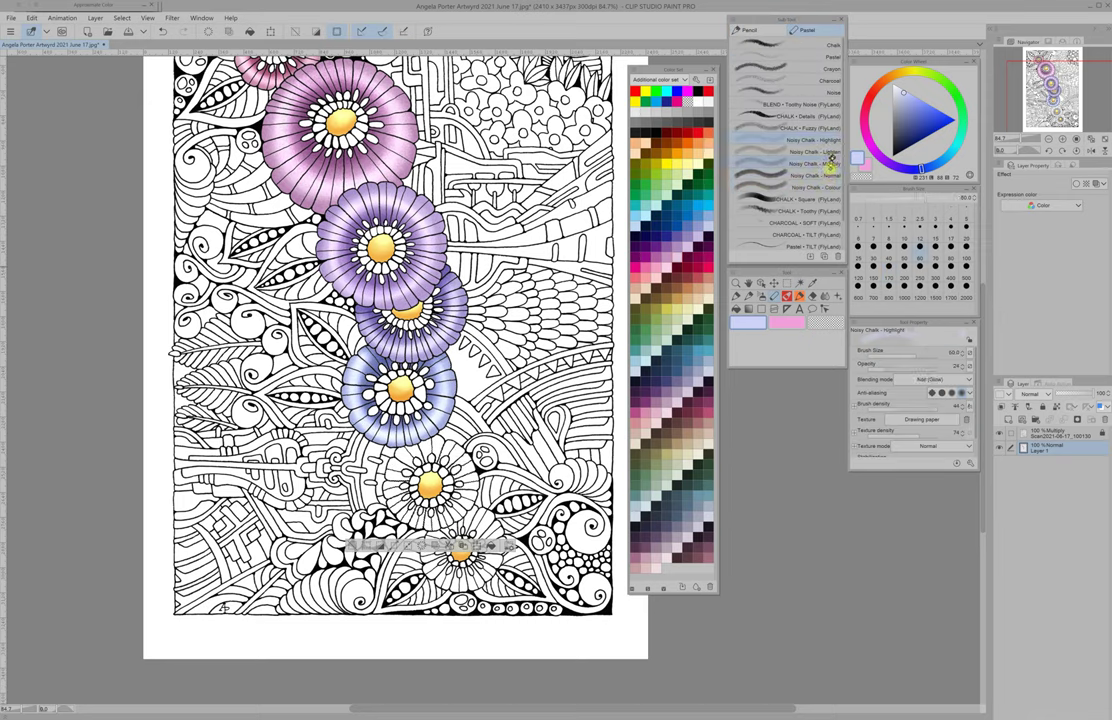
{"action": "left_click", "coordinate": [815, 163]}
{"action": "left_click_drag", "start_coordinate": [420, 470], "coordinate": [440, 506]}
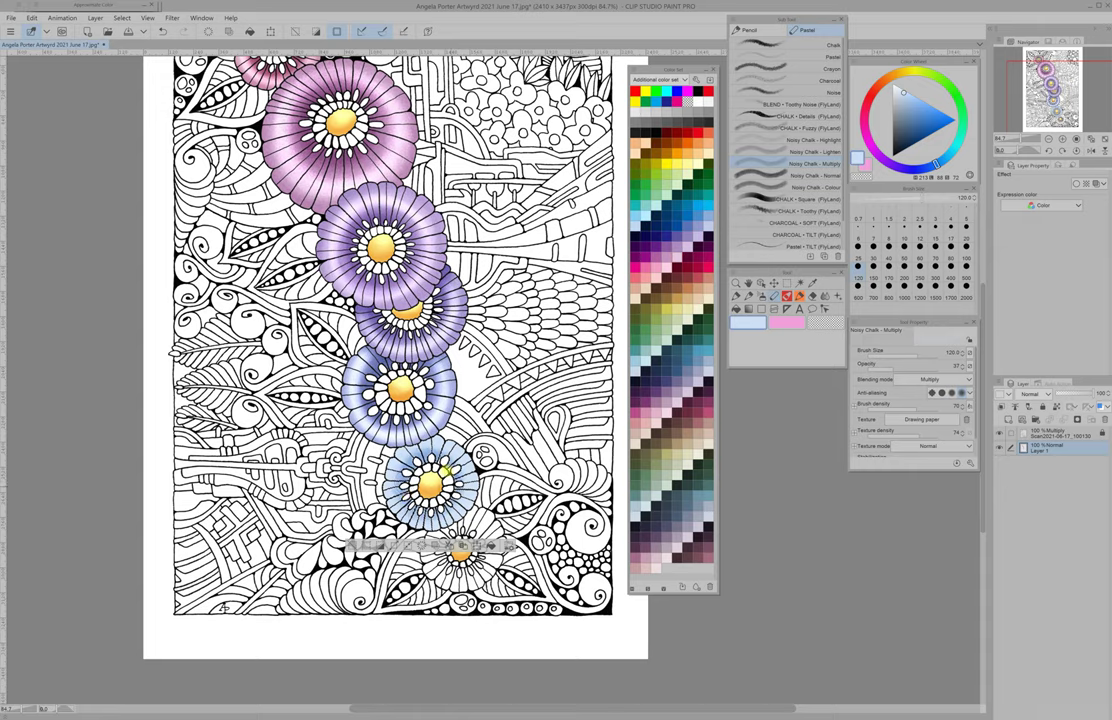
- Deepen the sixth flower's petal shading with a medium blue and highlight the petals with Noisy Chalk - Highlight at size 60
{"action": "left_click", "coordinate": [392, 447], "text": "alt"}
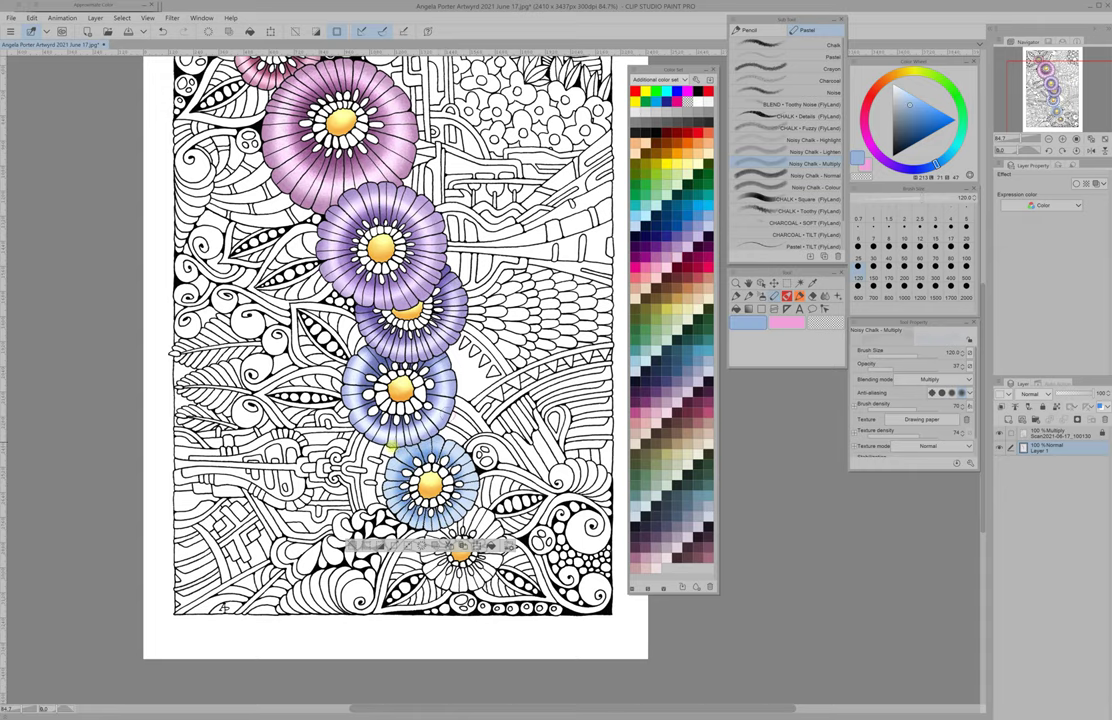
{"action": "left_click", "coordinate": [815, 140]}
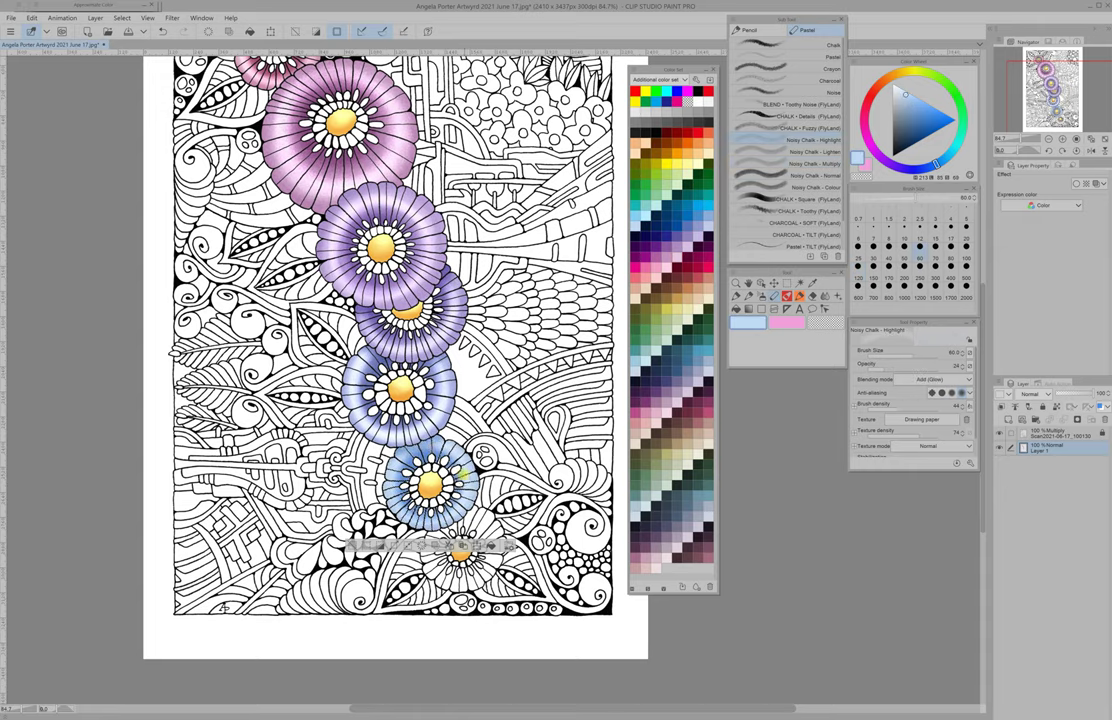
- Colour the lowest flower's petals pale turquoise, shaded with Noisy Chalk - Multiply at size 120 and highlighted with Noisy Chalk - Highlight at size 60
{"action": "left_click_drag", "start_coordinate": [395, 440], "coordinate": [380, 340]}
{"action": "left_click_drag", "start_coordinate": [430, 440], "coordinate": [460, 460]}
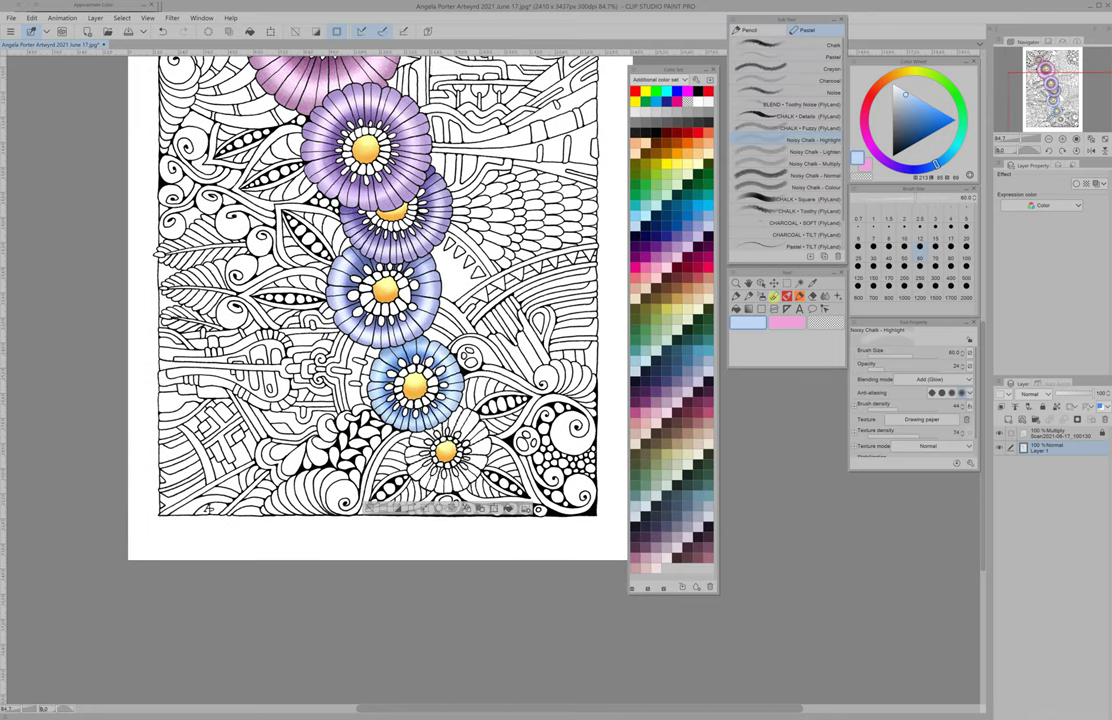
{"action": "left_click", "coordinate": [815, 175]}
{"action": "left_click", "coordinate": [815, 163]}
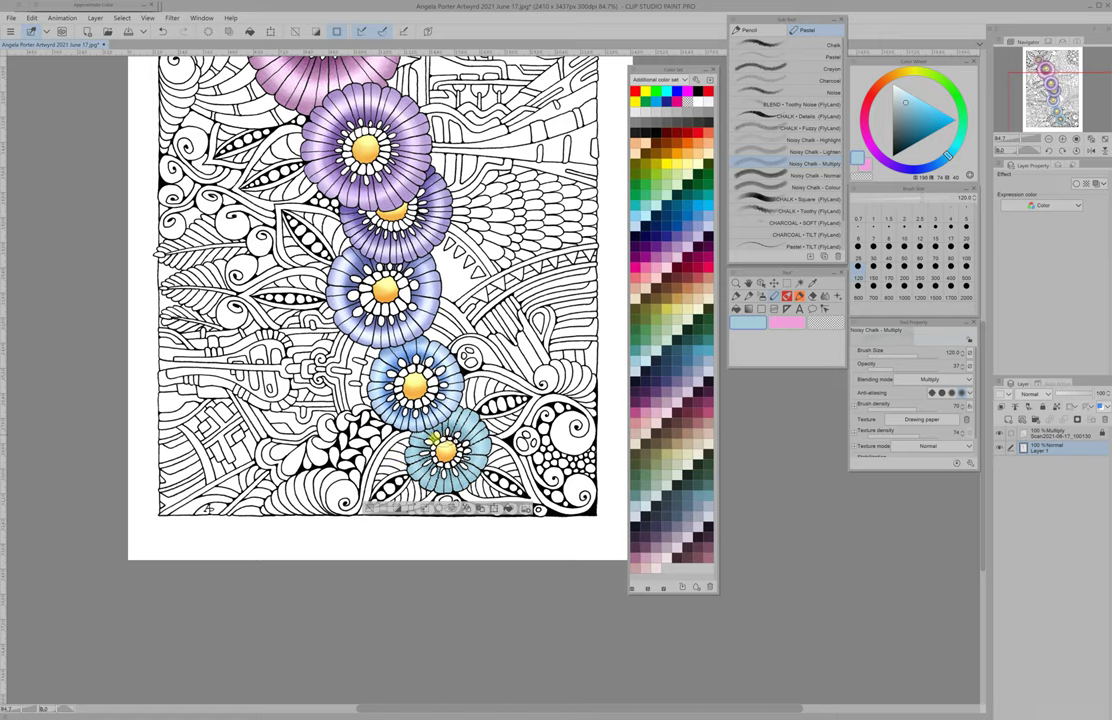
{"action": "left_click", "coordinate": [815, 140]}
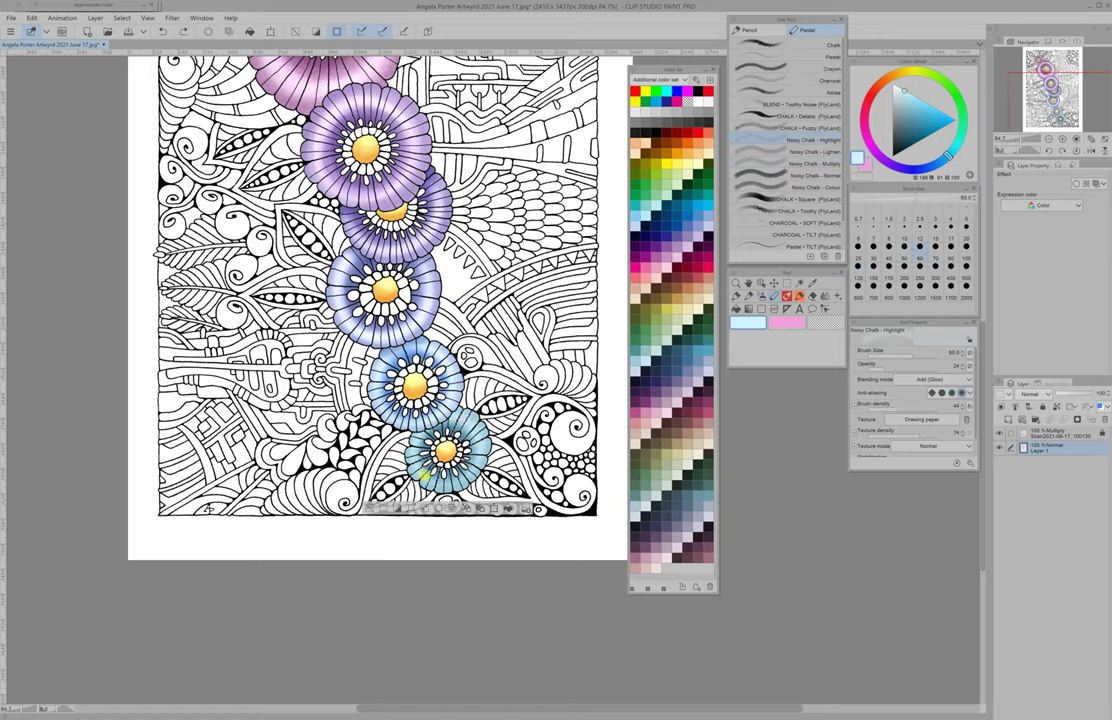
- Auto-select the segments of the first flower's inner ring and paint them pale orange with Noisy Chalk - Normal at size 170
{"action": "scroll", "coordinate": [375, 491], "scroll_direction": "down", "scroll_amount": 5}
{"action": "scroll", "coordinate": [375, 491], "scroll_direction": "up", "scroll_amount": 8}
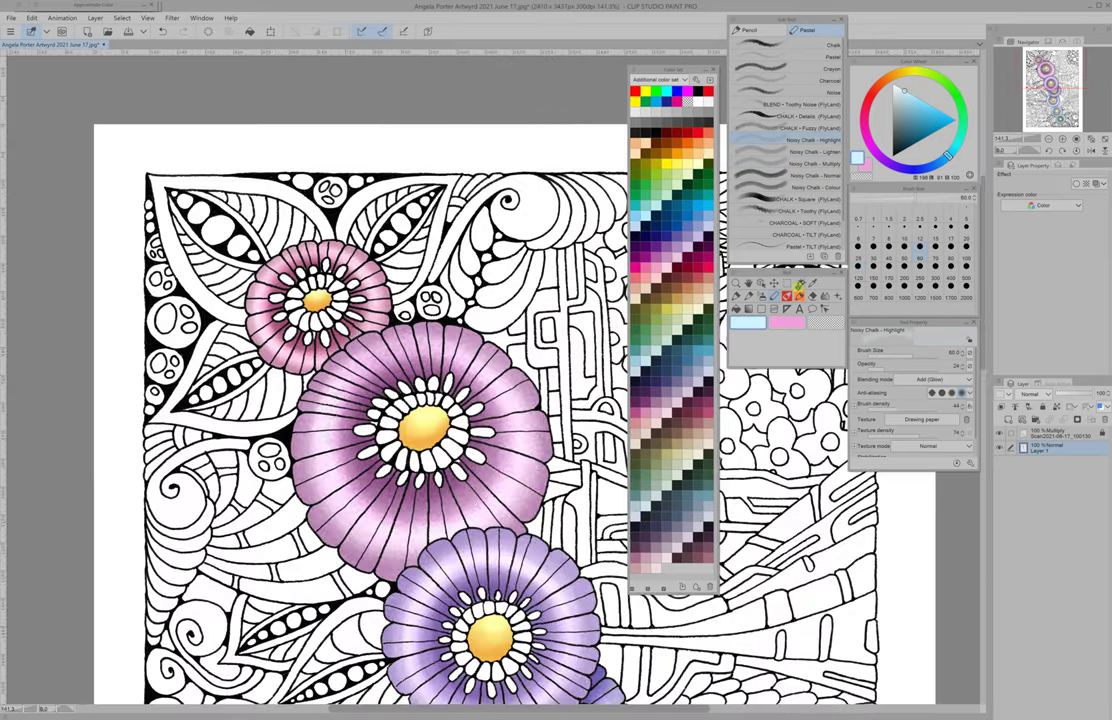
{"action": "key", "text": "w"}
{"action": "left_click", "coordinate": [330, 296]}
{"action": "key", "text": "p"}
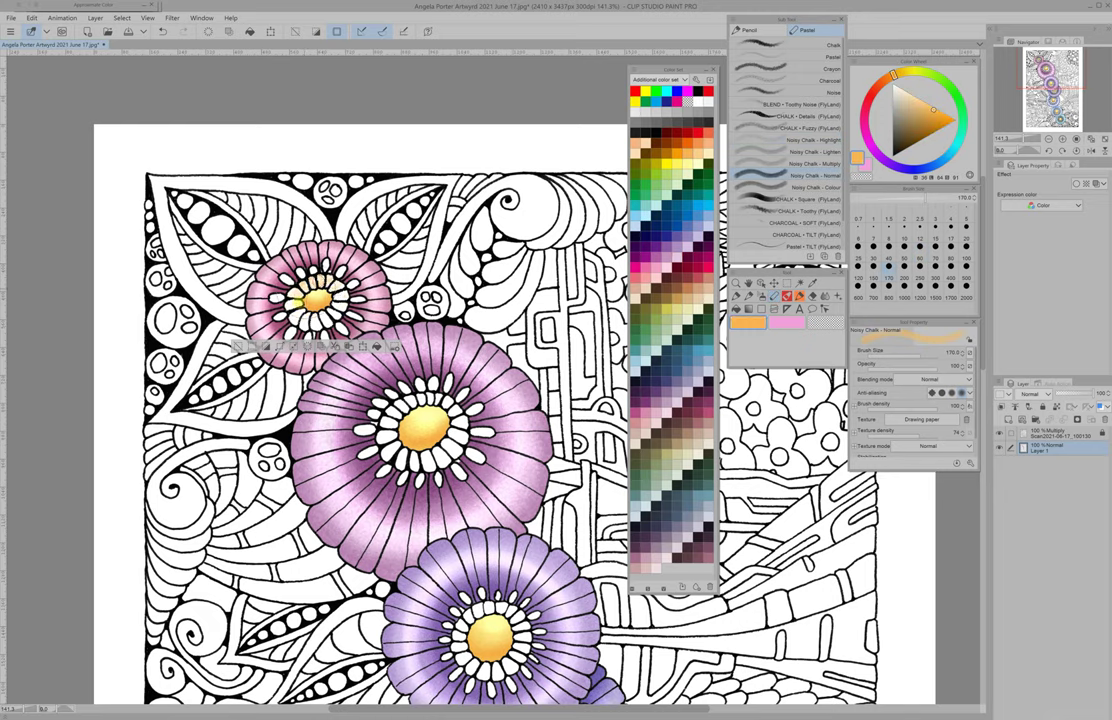
{"action": "left_click", "coordinate": [636, 142]}
{"action": "left_click", "coordinate": [815, 163]}
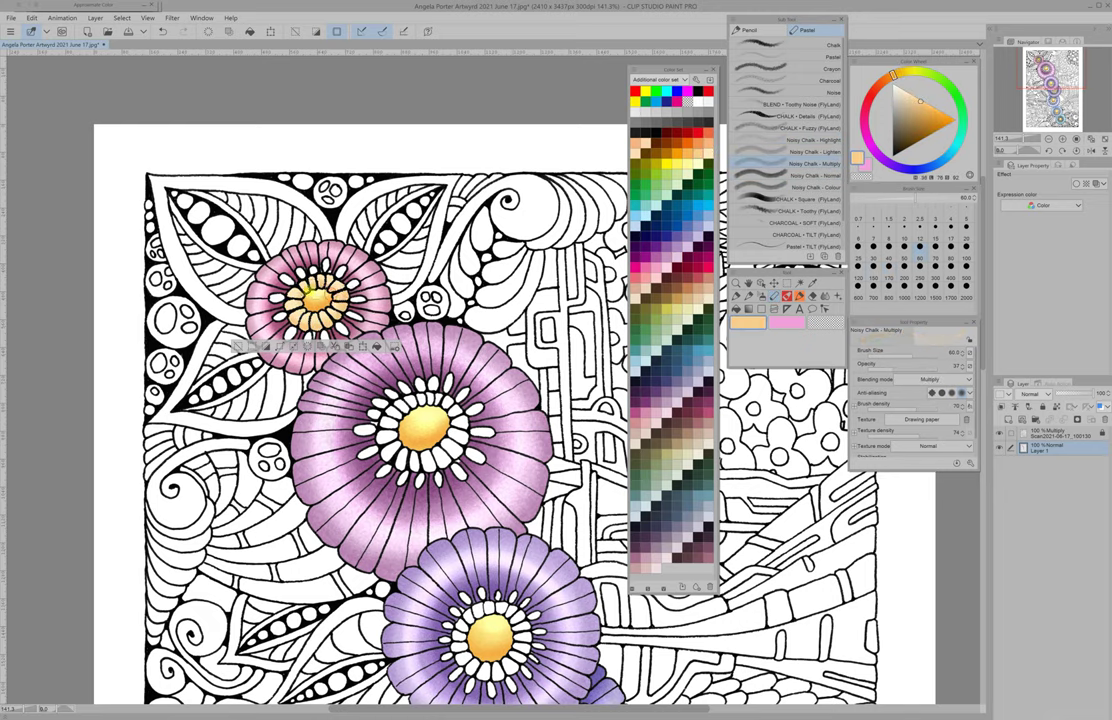
- Shade the first flower's inner ring in orange with Noisy Chalk - Multiply at size 60 and highlight it in yellow with Noisy Chalk - Highlight at size 30
{"action": "left_click", "coordinate": [815, 140]}
{"action": "left_click", "coordinate": [688, 157]}
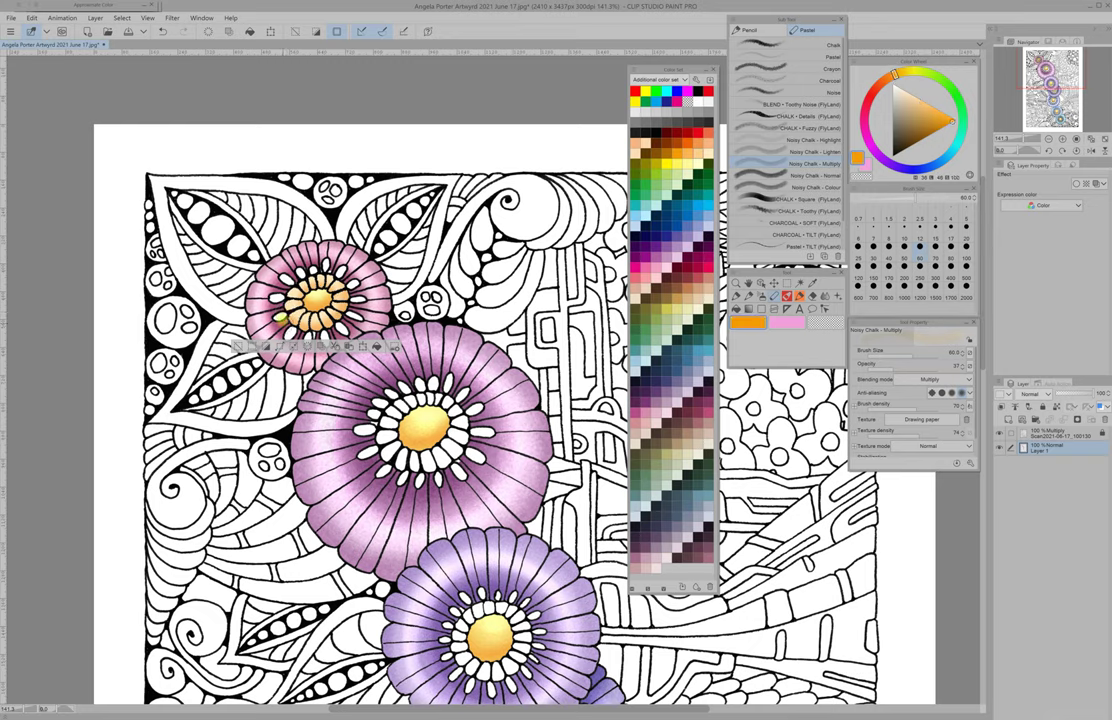
{"action": "left_click", "coordinate": [700, 152]}
{"action": "left_click", "coordinate": [873, 258]}
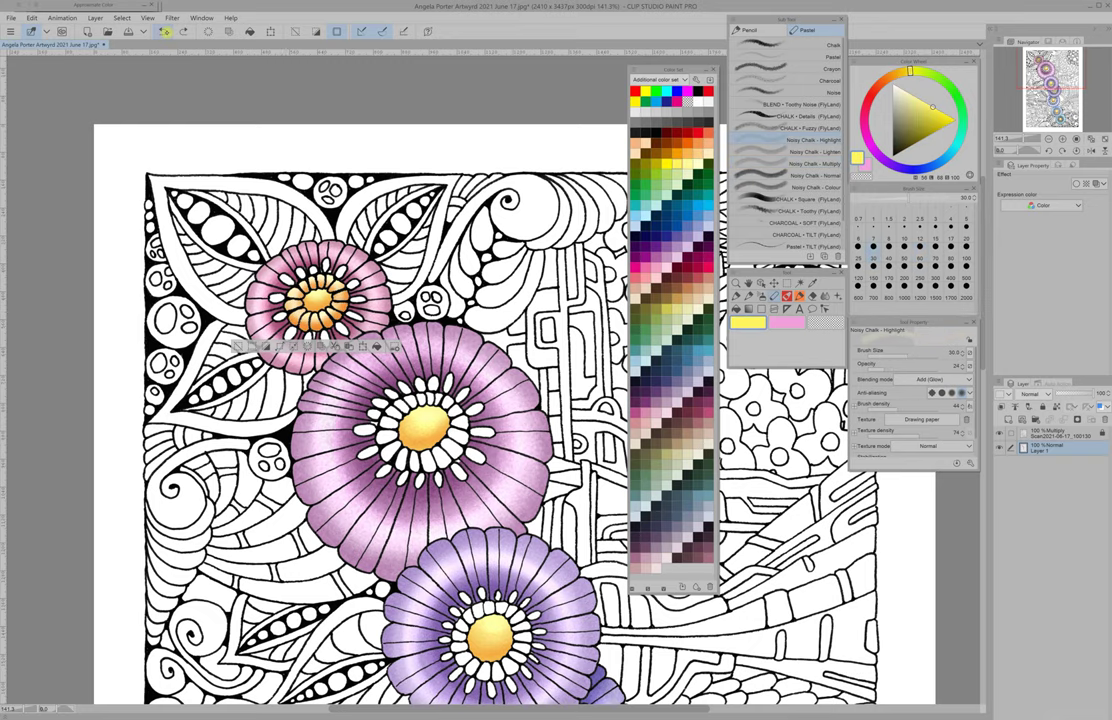
{"action": "left_click", "coordinate": [299, 277], "text": "alt"}
- Colour the second flower's inner ring pale yellow, shaded in orange with Noisy Chalk - Multiply at size 60 and highlighted in yellow at size 30
{"action": "key", "text": "w"}
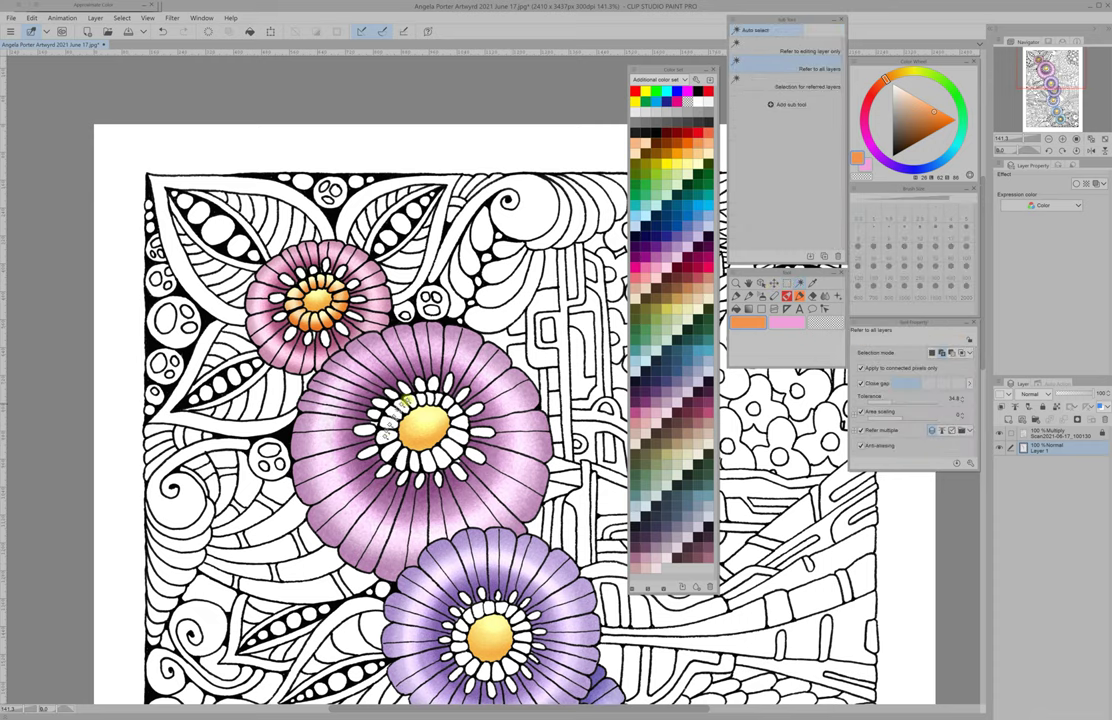
{"action": "left_click", "coordinate": [398, 430]}
{"action": "key", "text": "p"}
{"action": "left_click", "coordinate": [700, 152]}
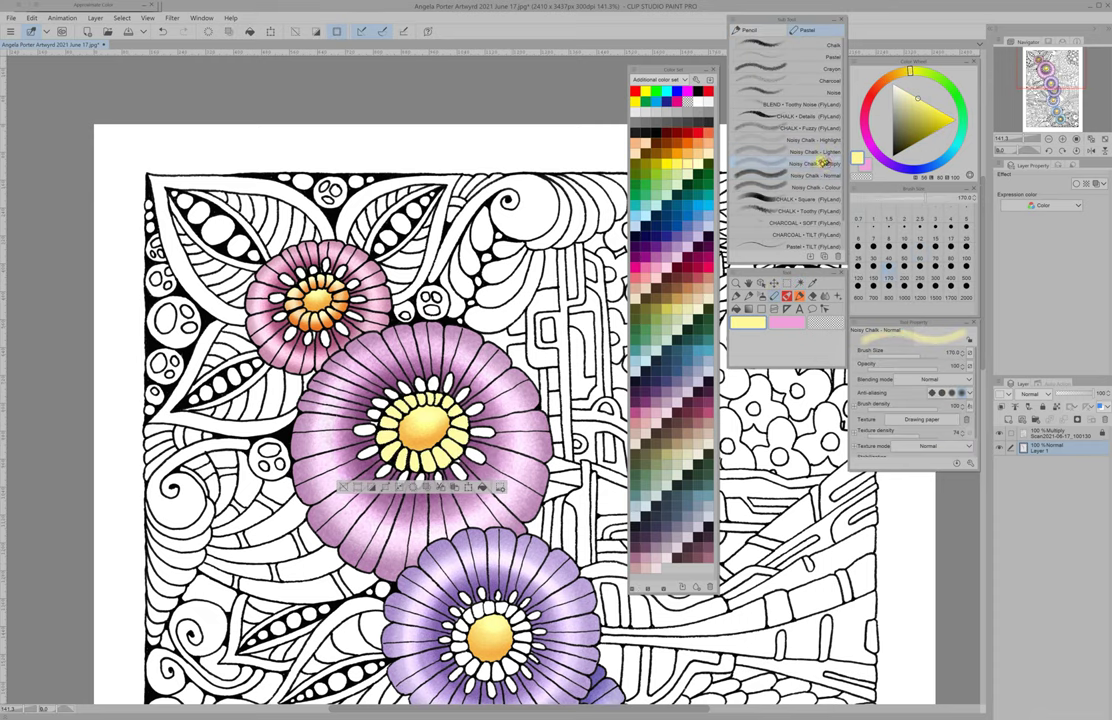
{"action": "left_click", "coordinate": [822, 163]}
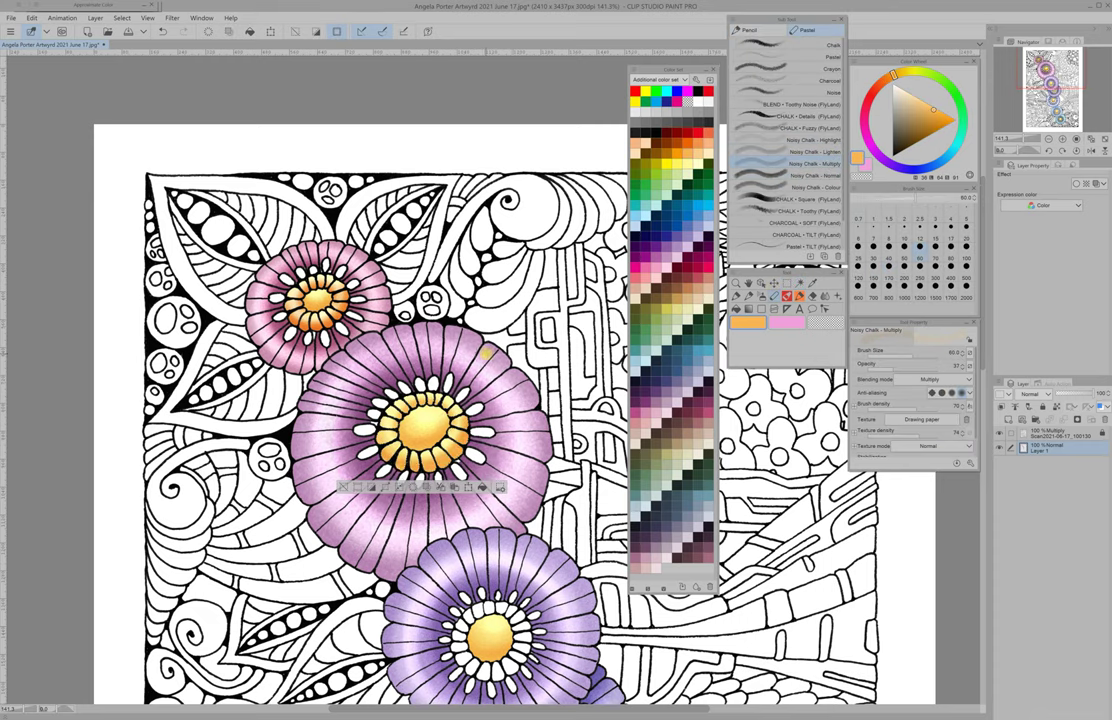
{"action": "left_click", "coordinate": [472, 411], "text": "alt"}
{"action": "left_click", "coordinate": [420, 425], "text": "alt"}
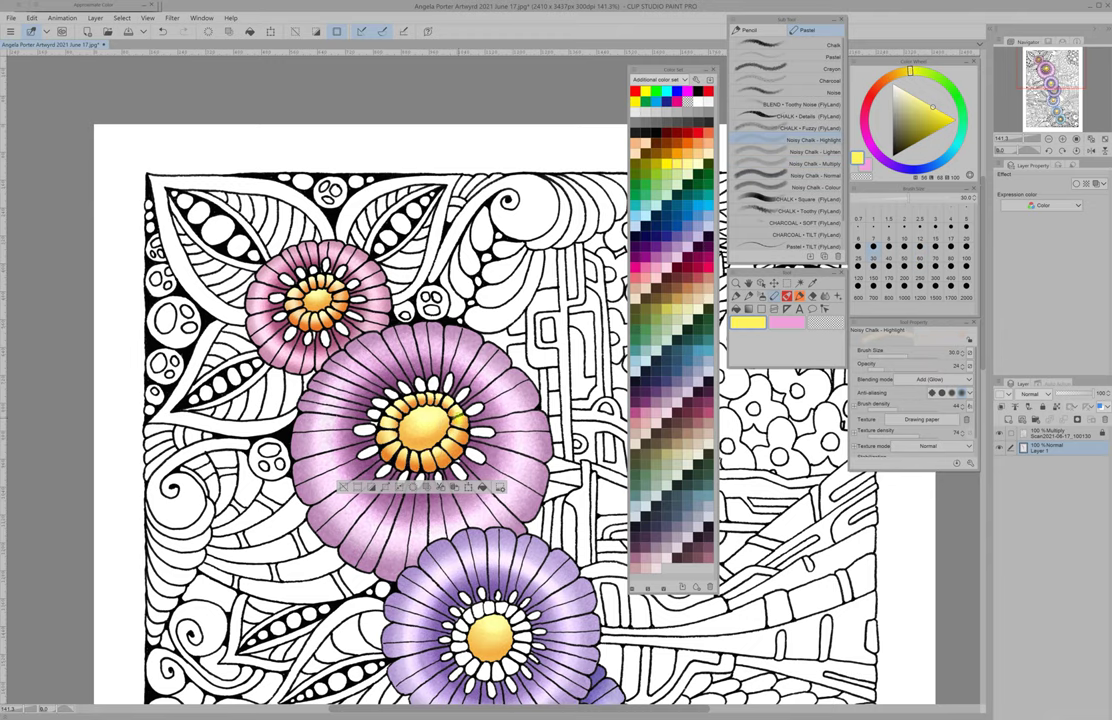
- Auto-select the third flower's inner ring, paint it pale yellow at size 170 and shade it in orange with Noisy Chalk - Multiply at size 60
{"action": "left_click_drag", "start_coordinate": [420, 425], "coordinate": [375, 280]}
{"action": "key", "text": "w"}
{"action": "left_click", "coordinate": [418, 466]}
{"action": "key", "text": "p"}
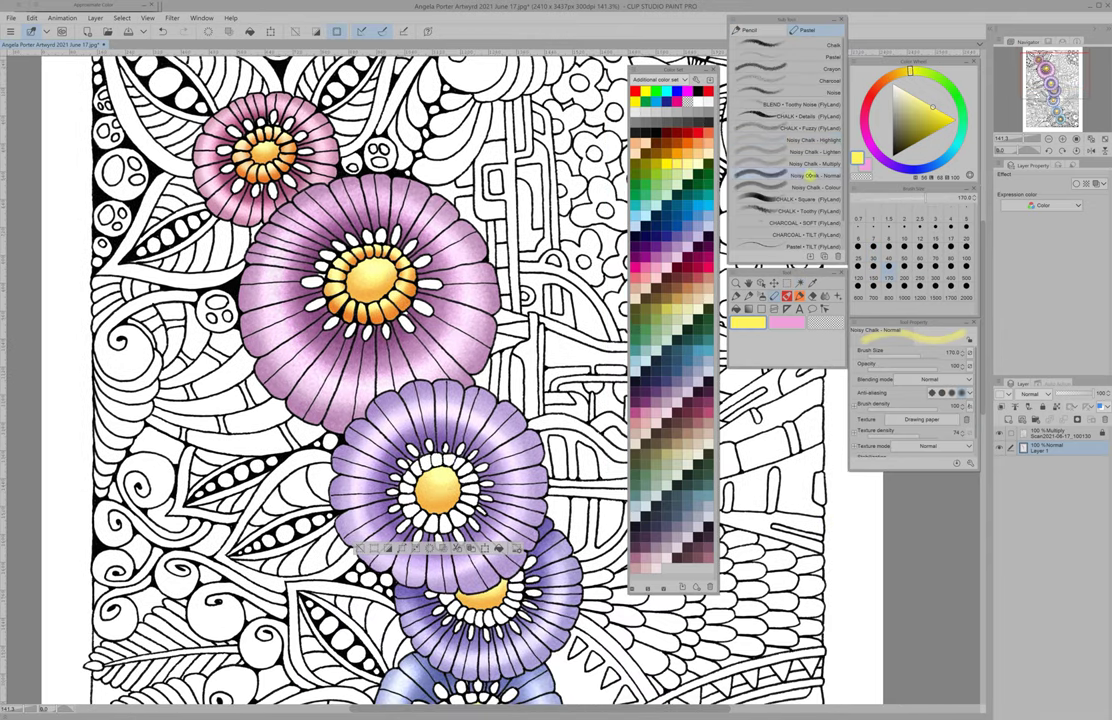
{"action": "left_click", "coordinate": [690, 150]}
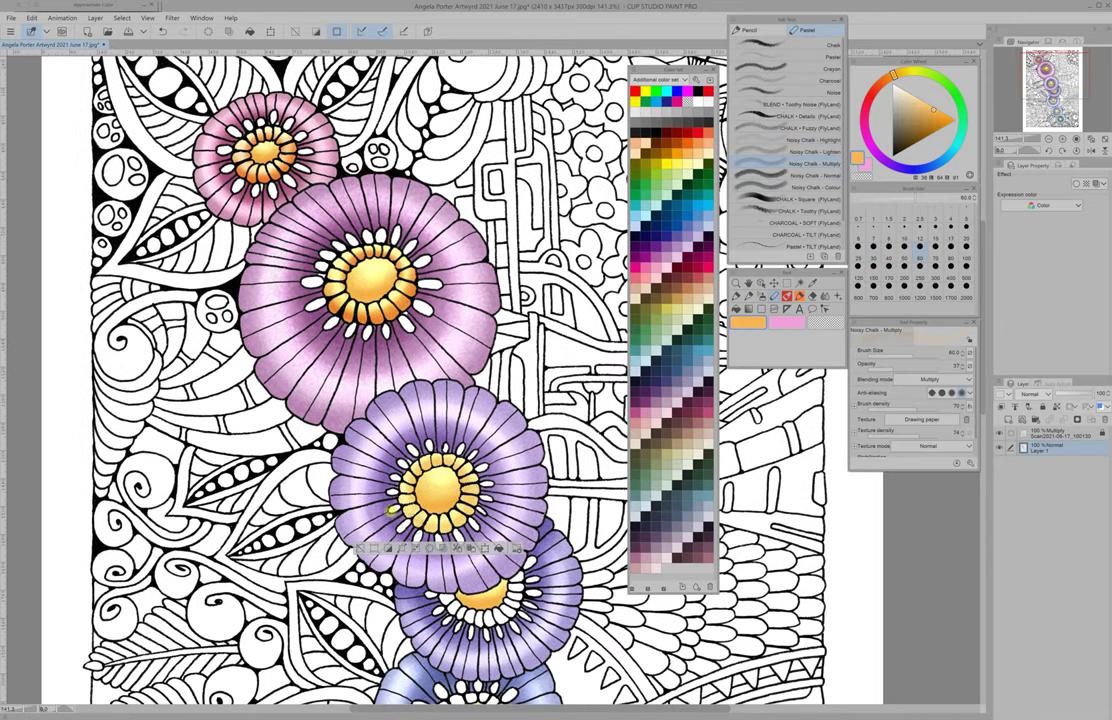
{"action": "left_click", "coordinate": [366, 455], "text": "alt"}
{"action": "left_click", "coordinate": [452, 600], "text": "alt"}
- Auto-select the visible inner ring segments of the fourth flower and paint them pale yellow with Noisy Chalk - Normal at size 170
{"action": "left_click_drag", "start_coordinate": [452, 600], "coordinate": [433, 380]}
{"action": "key", "text": "w"}
{"action": "left_click", "coordinate": [430, 380]}
{"action": "key", "text": "p"}
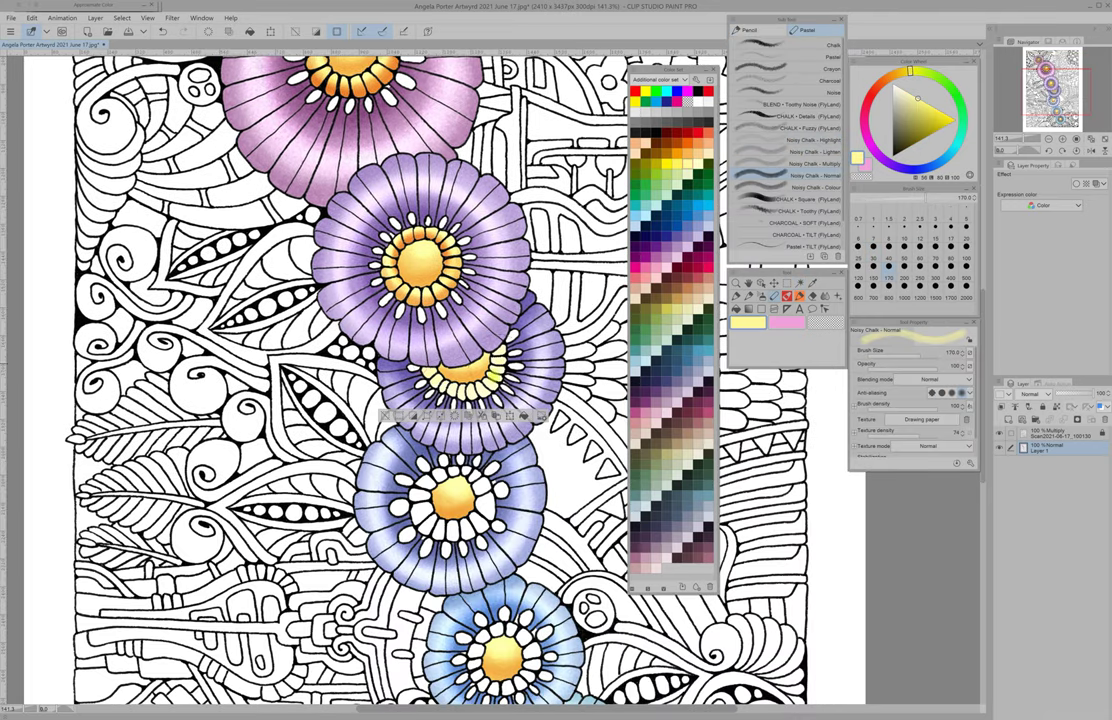
{"action": "left_click", "coordinate": [690, 148]}
- Shade the fourth flower's inner ring in orange with Noisy Chalk - Multiply at size 60, highlight it in yellow at size 30, and deselect it
{"action": "left_click_drag", "start_coordinate": [415, 376], "coordinate": [421, 372]}
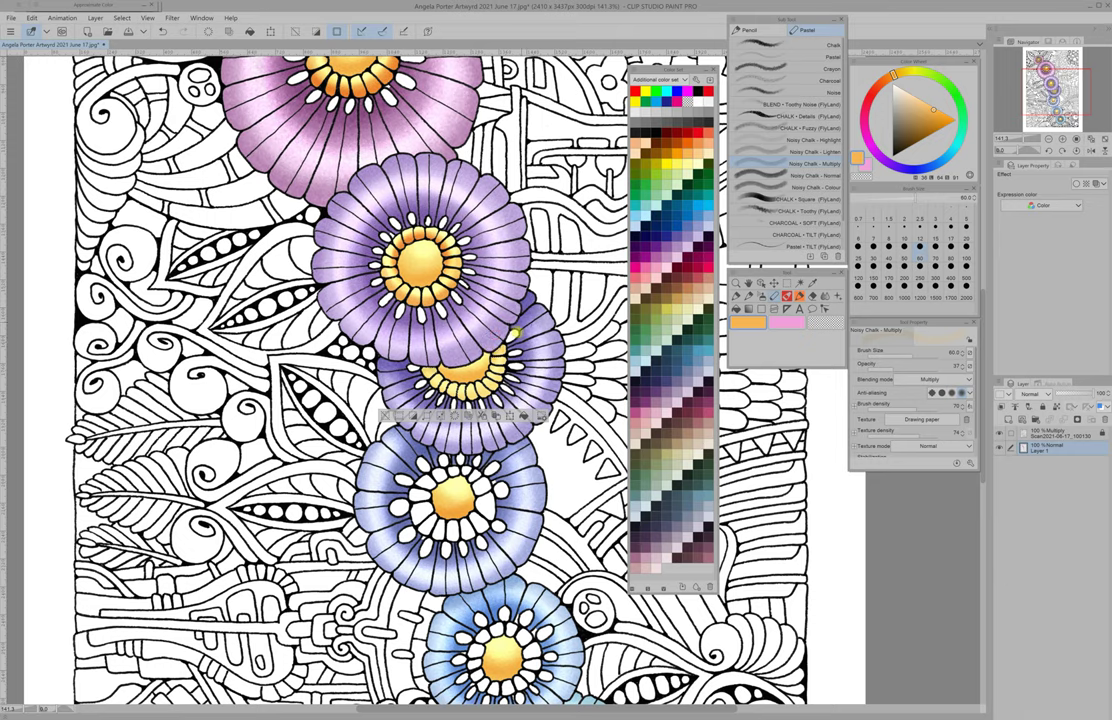
{"action": "left_click", "coordinate": [814, 140]}
{"action": "left_click", "coordinate": [448, 289], "text": "alt"}
{"action": "key", "text": "ctrl+d"}
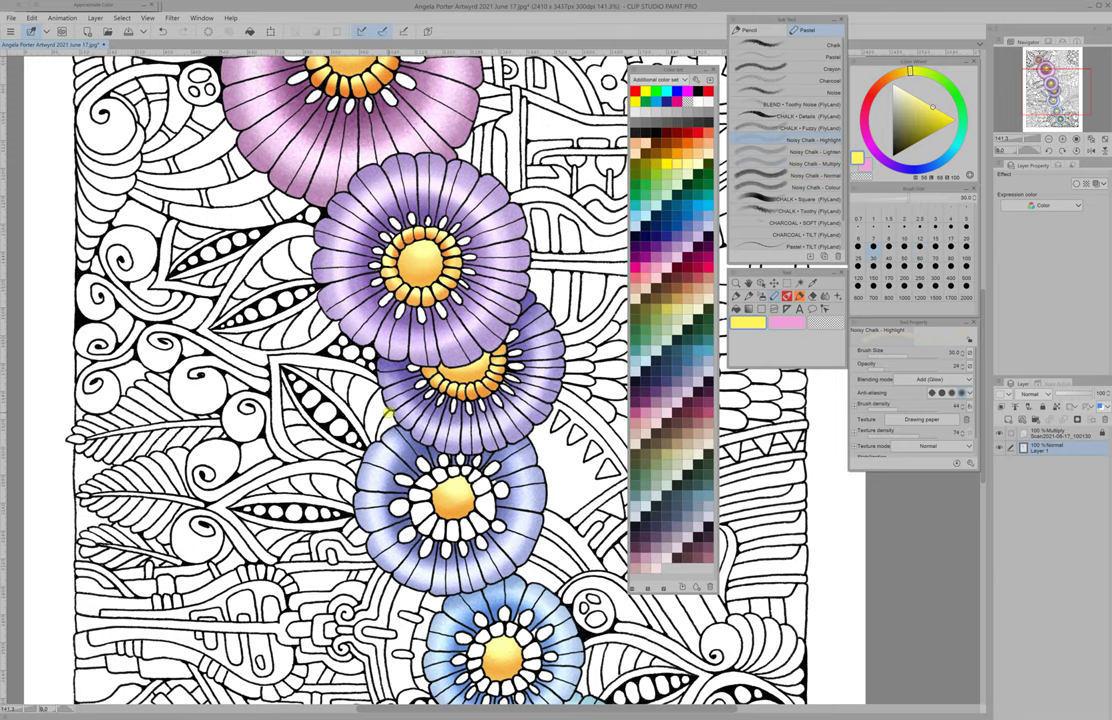
- Auto-select the fifth flower's inner ring and paint it pale yellow with Noisy Chalk - Normal at size 170
{"action": "scroll", "coordinate": [388, 412], "scroll_direction": "down", "scroll_amount": 4}
{"action": "key", "text": "w"}
{"action": "left_click", "coordinate": [447, 300]}
{"action": "key", "text": "p"}
{"action": "left_click", "coordinate": [815, 175]}
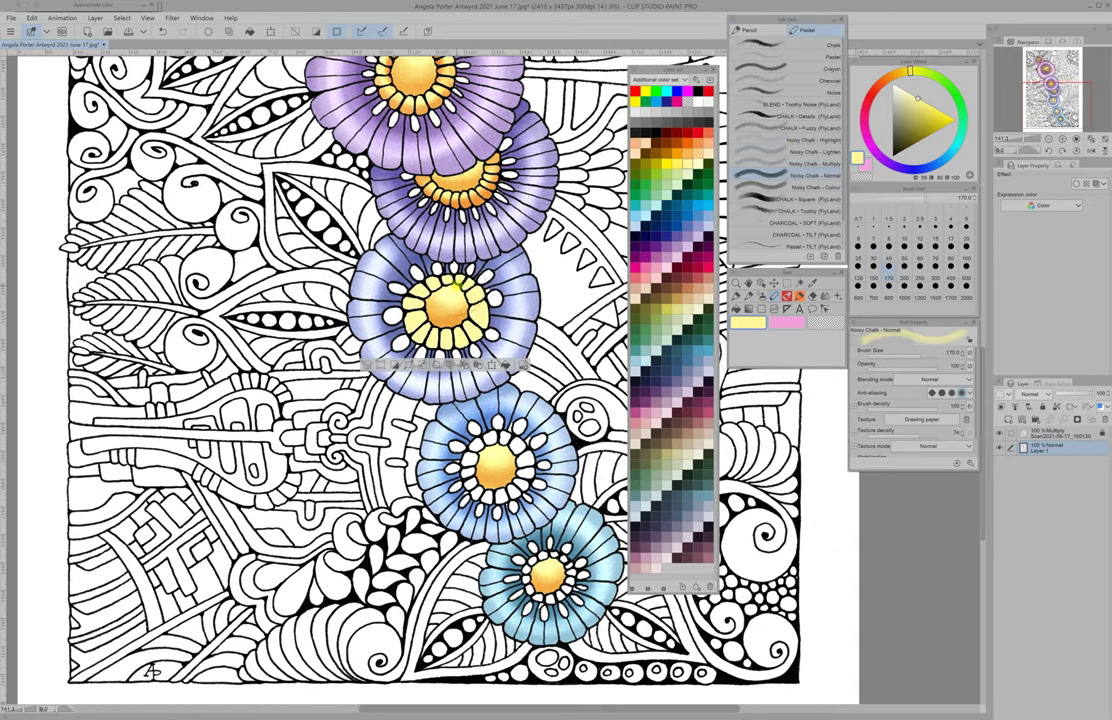
- Shade the fifth flower's inner ring in orange with Noisy Chalk - Multiply at size 60 and highlight it in yellow with Noisy Chalk - Highlight at size 30
{"action": "left_click", "coordinate": [815, 163]}
{"action": "left_click", "coordinate": [400, 300], "text": "alt"}
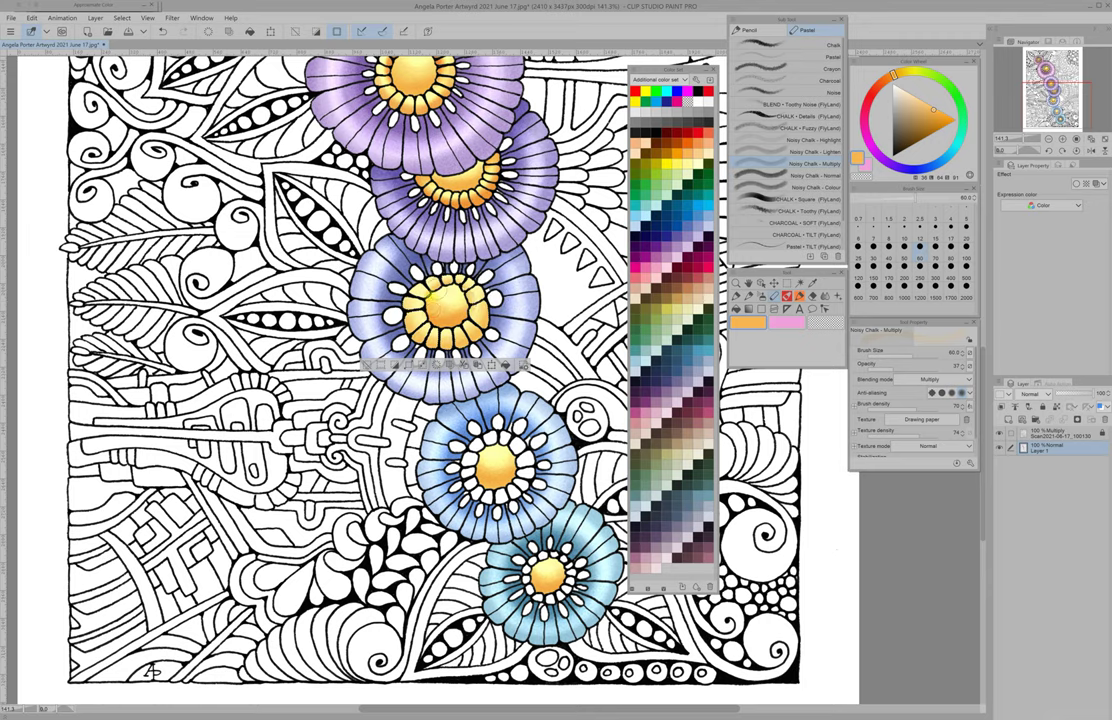
{"action": "left_click", "coordinate": [814, 140]}
{"action": "left_click", "coordinate": [440, 295], "text": "alt"}
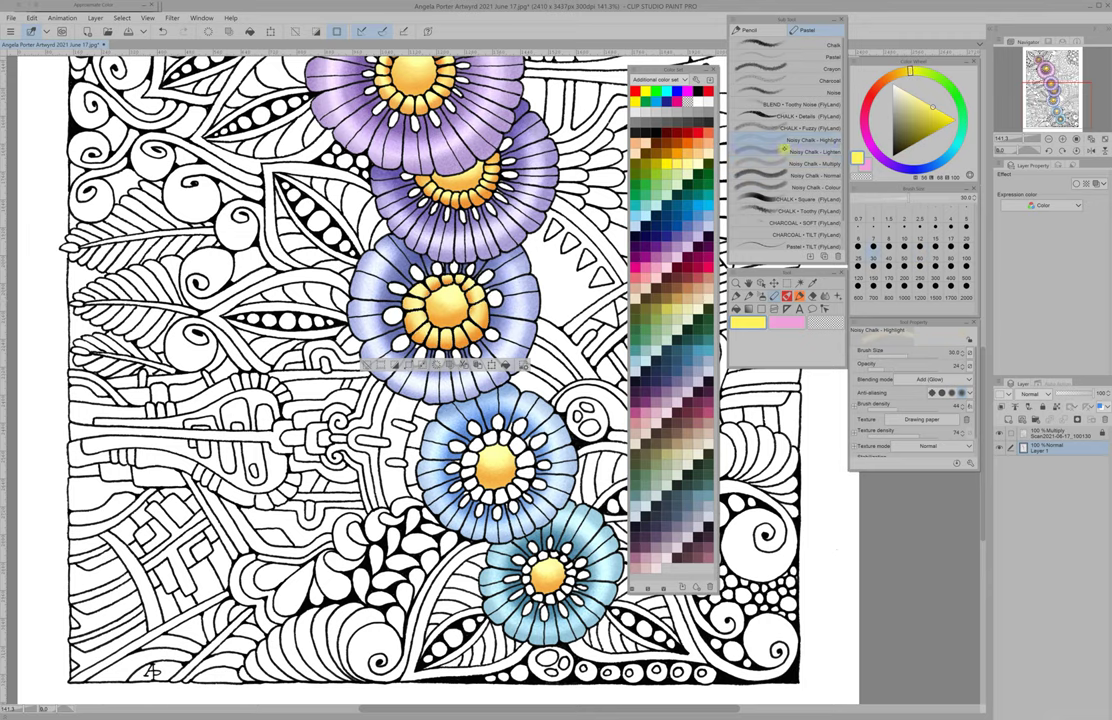
- Colour the sixth flower's inner ring pale yellow, shaded in orange with Noisy Chalk - Multiply at size 60 and highlighted with Noisy Chalk - Highlight at size 30
{"action": "left_click_drag", "start_coordinate": [362, 272], "coordinate": [302, 132]}
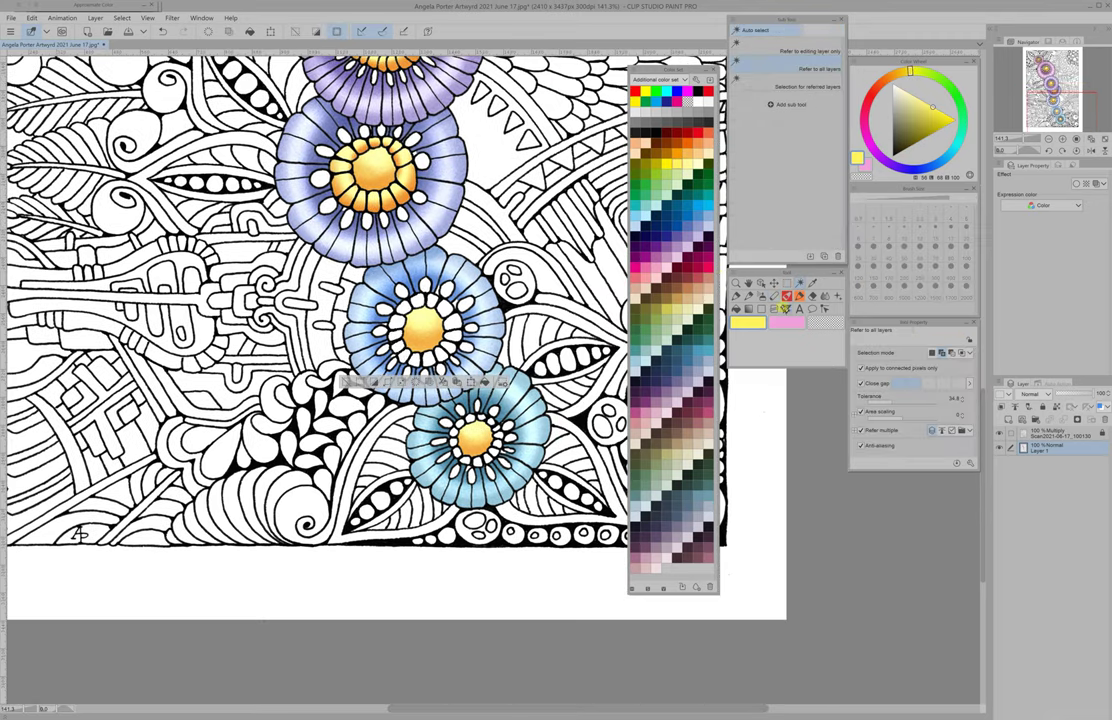
{"action": "left_click", "coordinate": [815, 163]}
{"action": "left_click", "coordinate": [400, 310], "text": "alt"}
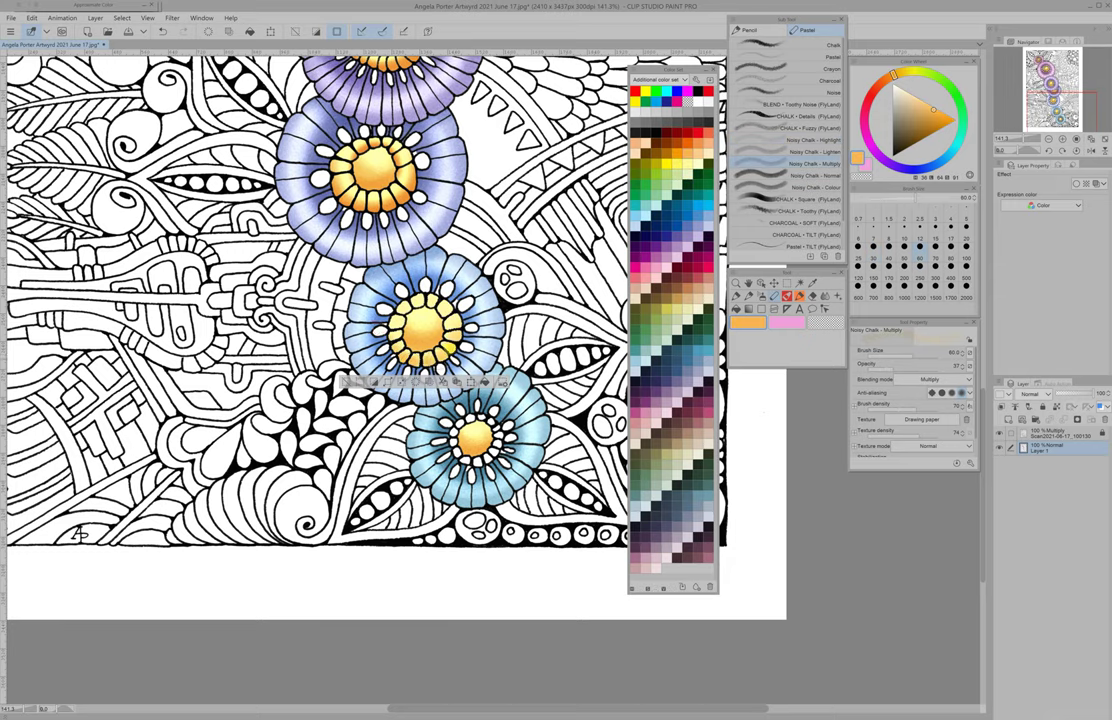
{"action": "left_click", "coordinate": [814, 140]}
{"action": "left_click", "coordinate": [420, 318], "text": "alt"}
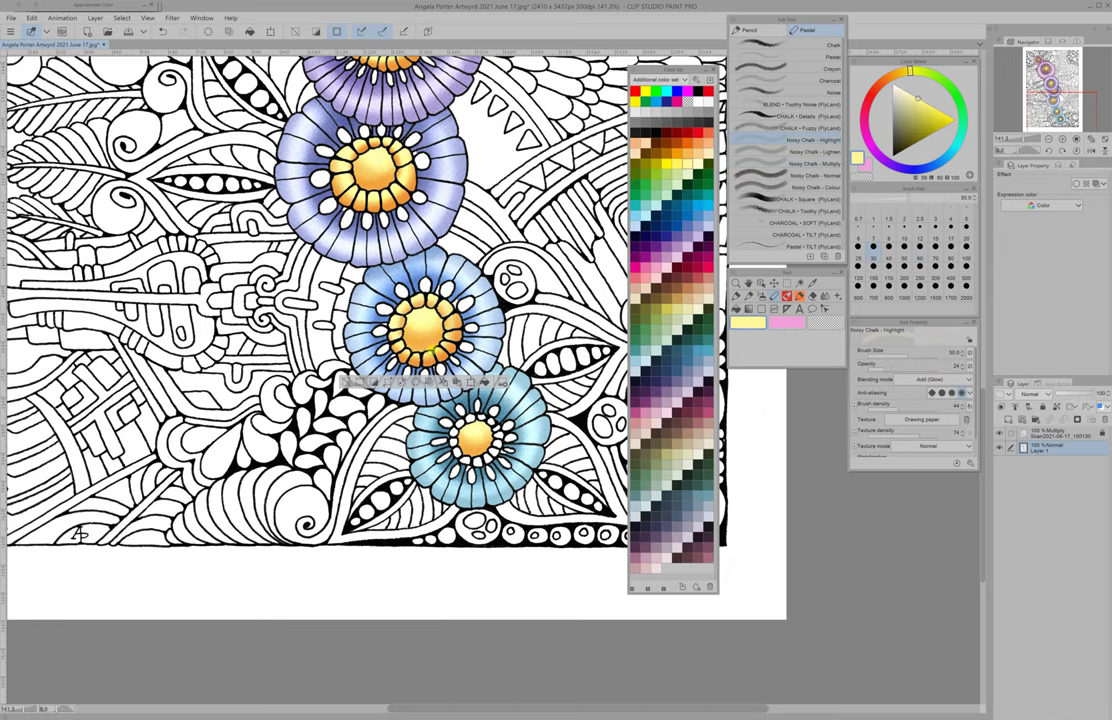
- Colour the lowest flower's inner ring pale yellow, shaded in orange with Noisy Chalk - Multiply at size 60 and highlighted with Noisy Chalk - Highlight at size 30
{"action": "left_click", "coordinate": [815, 163]}
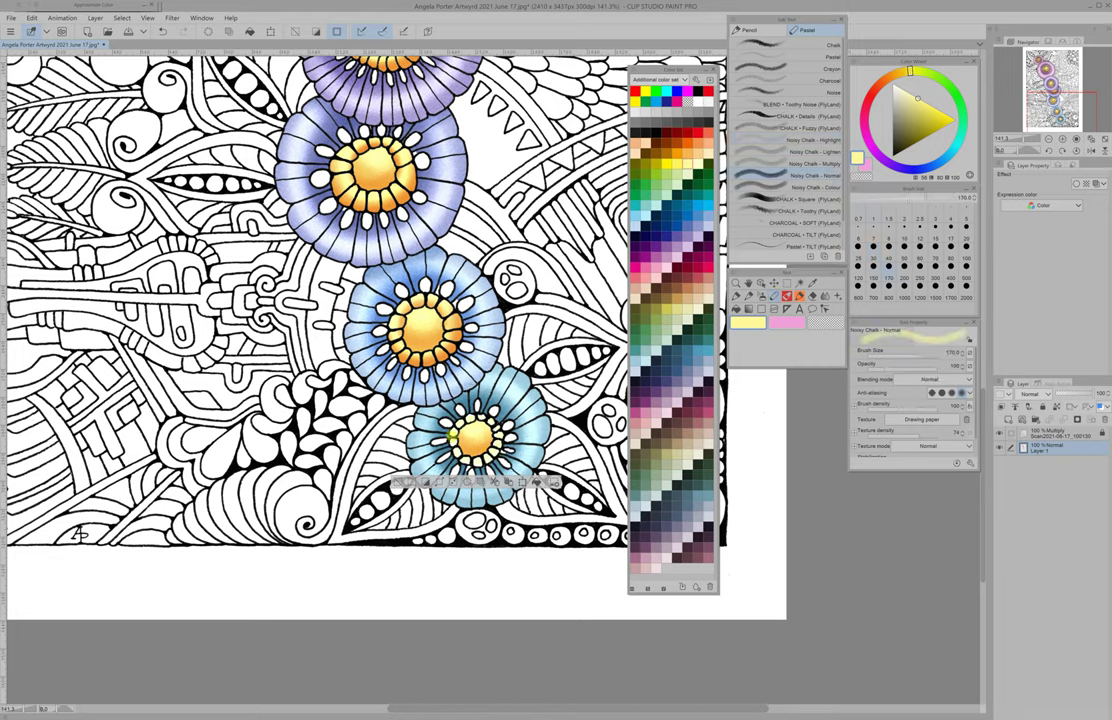
{"action": "left_click", "coordinate": [502, 456], "text": "alt"}
{"action": "left_click", "coordinate": [470, 438], "text": "alt"}
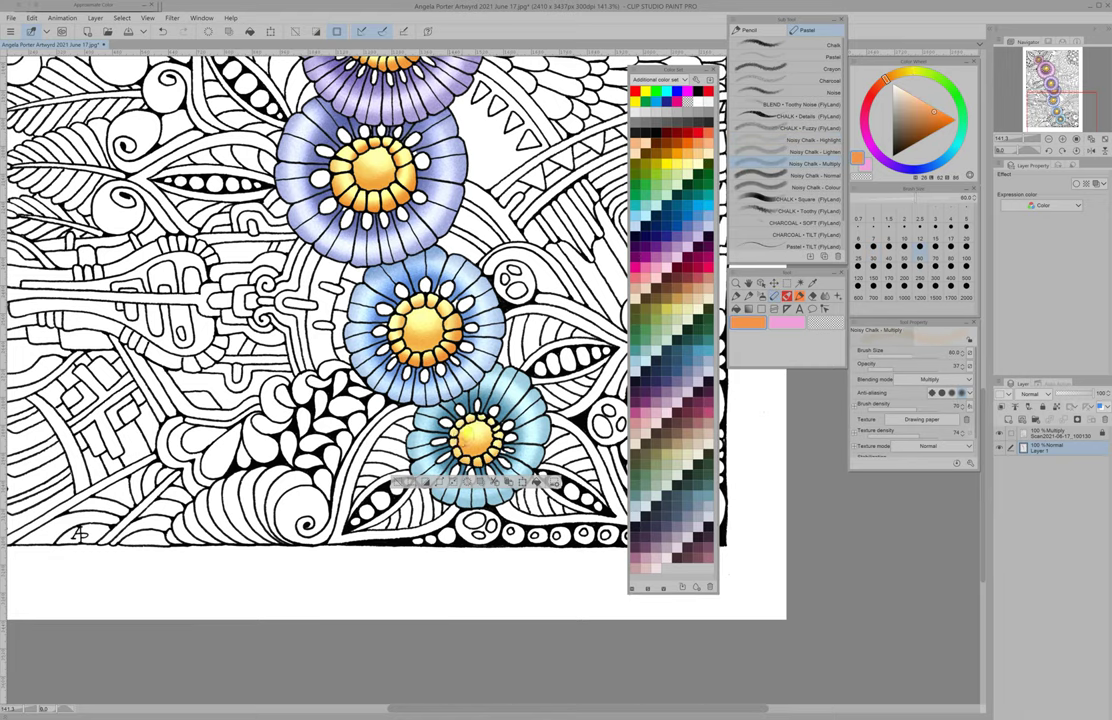
{"action": "left_click", "coordinate": [800, 140]}
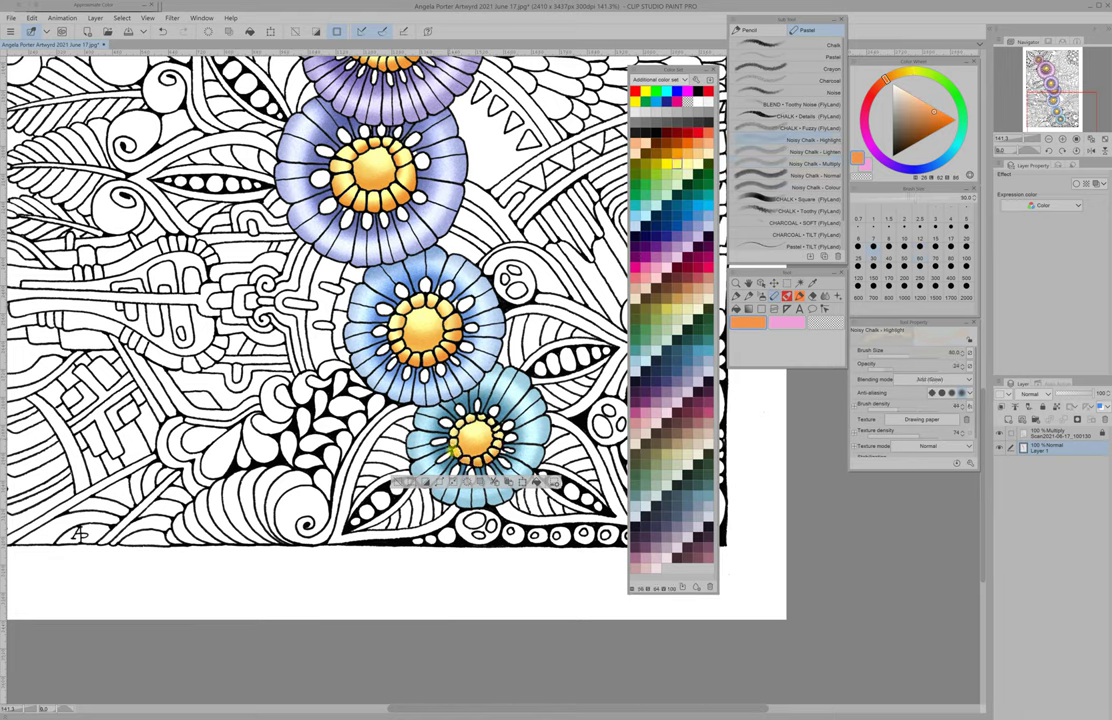
- Add a new layer below Layer 1 and fill the gaps around the lowest flower's inner ring in muted blue with Noisy Chalk - Normal at size 17
{"action": "key", "text": "ctrl+shift+n"}
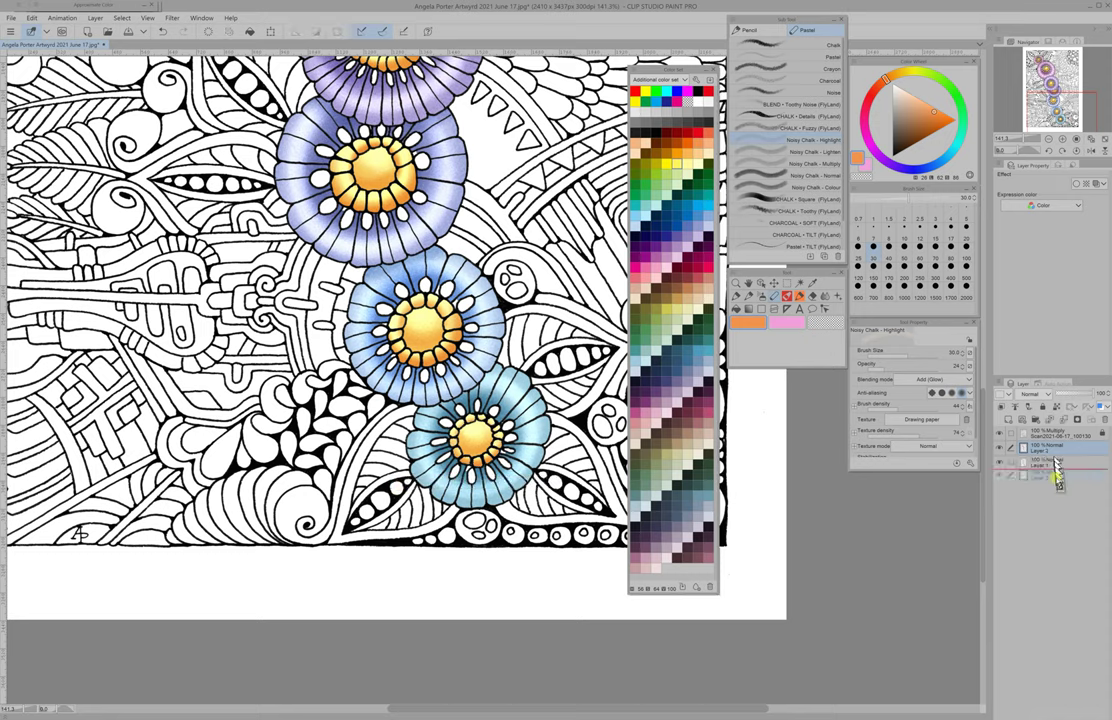
{"action": "left_click", "coordinate": [441, 362], "text": "alt"}
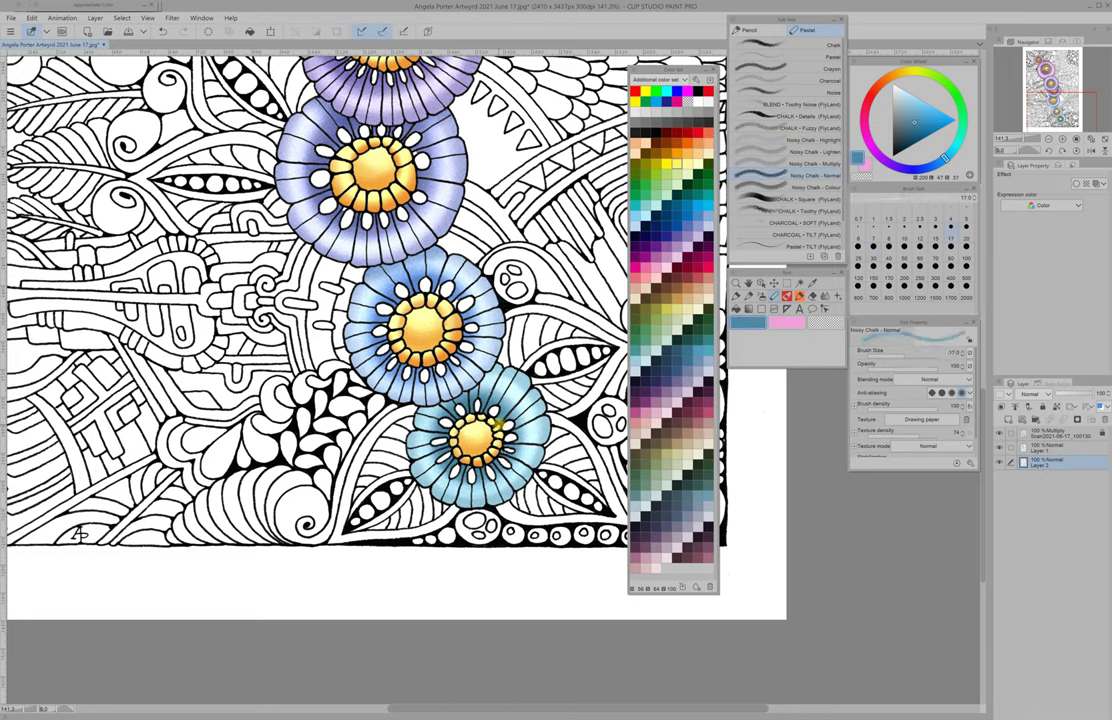
{"action": "left_click_drag", "start_coordinate": [437, 362], "coordinate": [454, 420]}
{"action": "key", "text": "alt"}
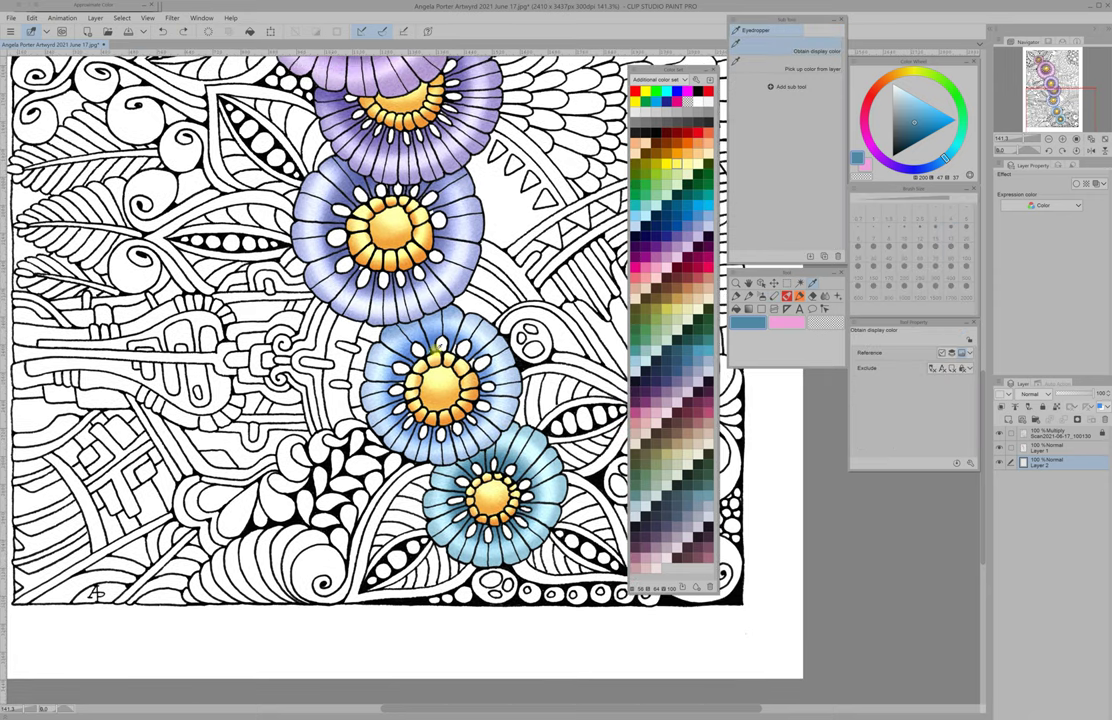
- Fill the gaps around the inner rings of the sixth and fifth flowers with blue and periwinkle sampled from their petals
{"action": "left_click", "coordinate": [438, 349], "text": "alt"}
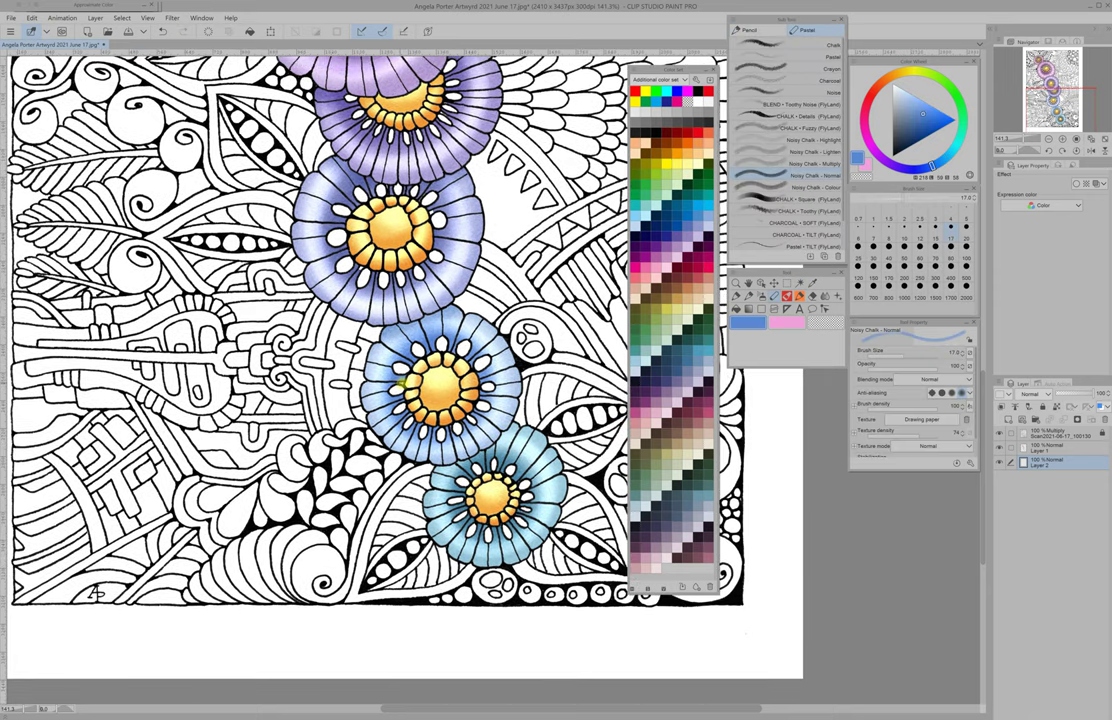
{"action": "left_click_drag", "start_coordinate": [308, 211], "coordinate": [342, 393]}
{"action": "left_click", "coordinate": [342, 393], "text": "alt"}
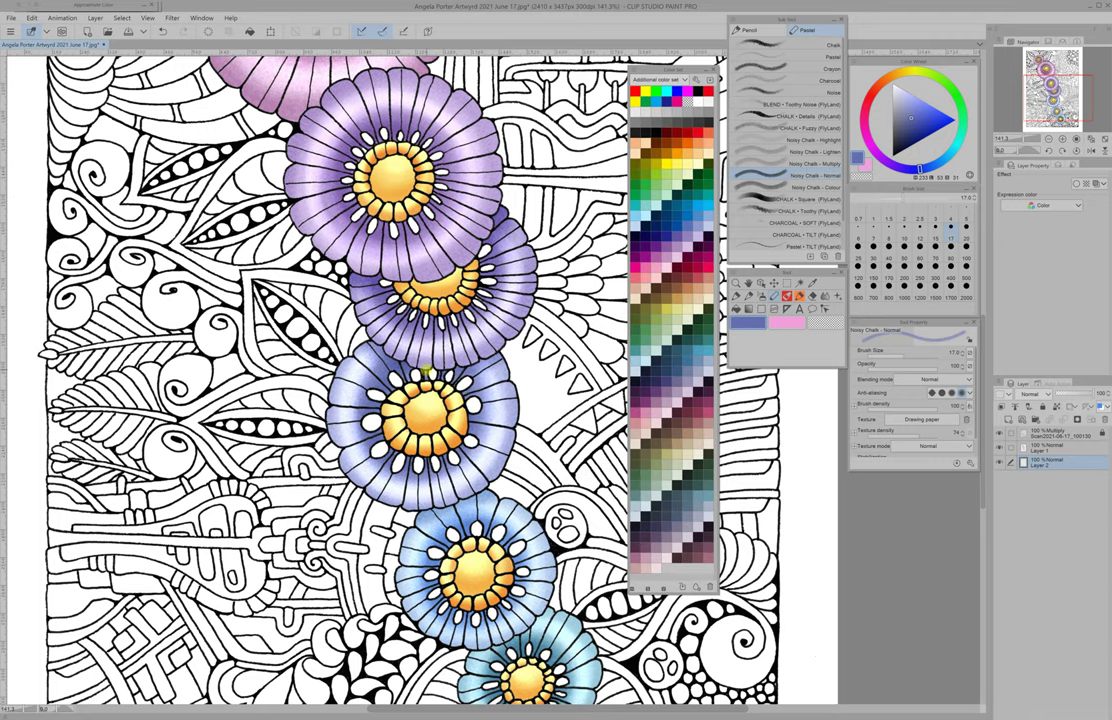
{"action": "left_click_drag", "start_coordinate": [427, 370], "coordinate": [445, 525]}
- Fill the gaps around the inner rings of the fourth and third flowers with violet shades sampled from their petals
{"action": "left_click", "coordinate": [361, 370], "text": "alt"}
{"action": "left_click_drag", "start_coordinate": [437, 372], "coordinate": [517, 410]}
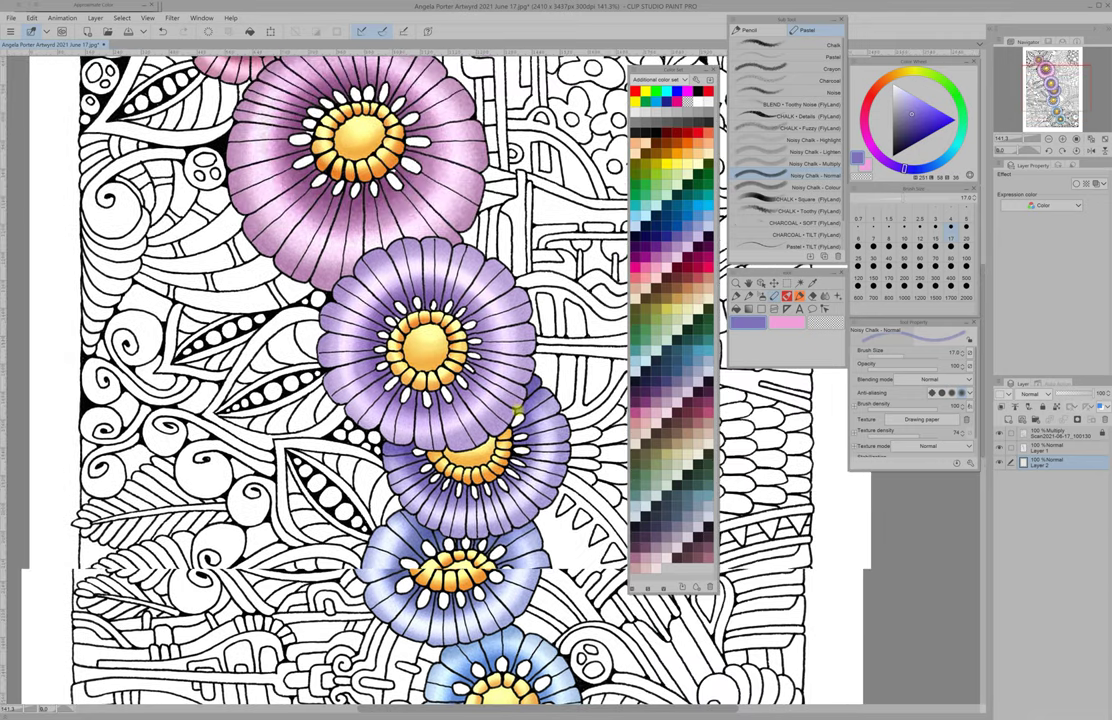
{"action": "left_click", "coordinate": [355, 360], "text": "alt"}
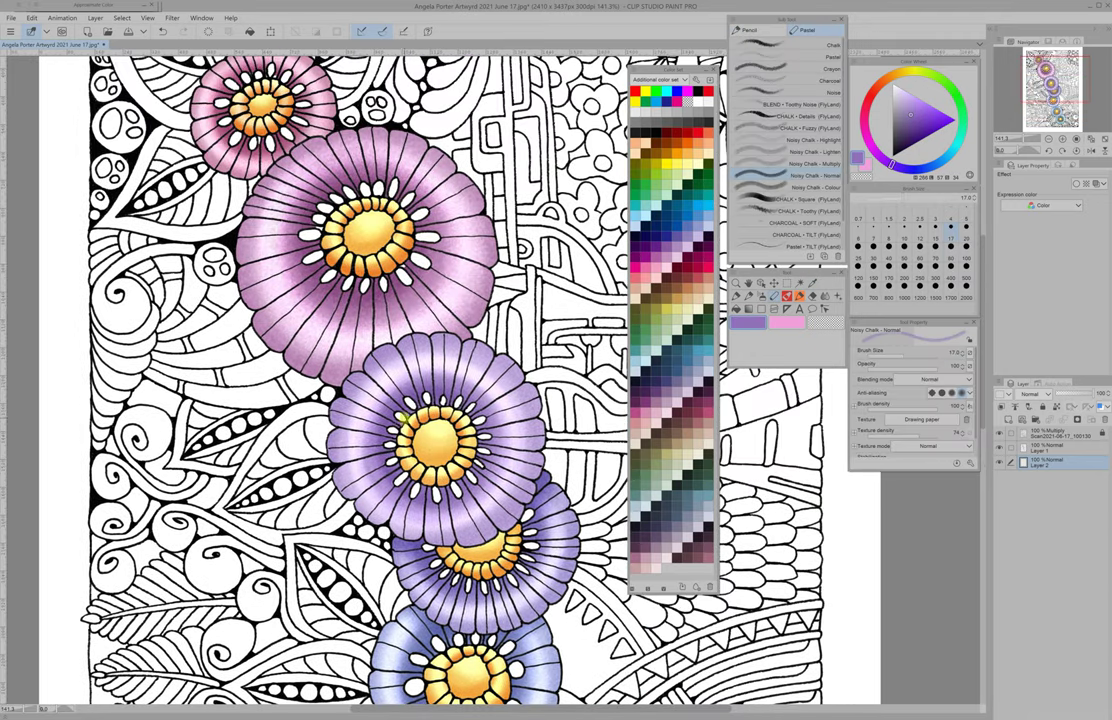
{"action": "left_click_drag", "start_coordinate": [402, 416], "coordinate": [480, 632]}
- Fill the gaps around the second and first flowers' inner rings with sampled plum and dark pink, and merge the two colour layers
{"action": "left_click", "coordinate": [480, 478], "text": "alt"}
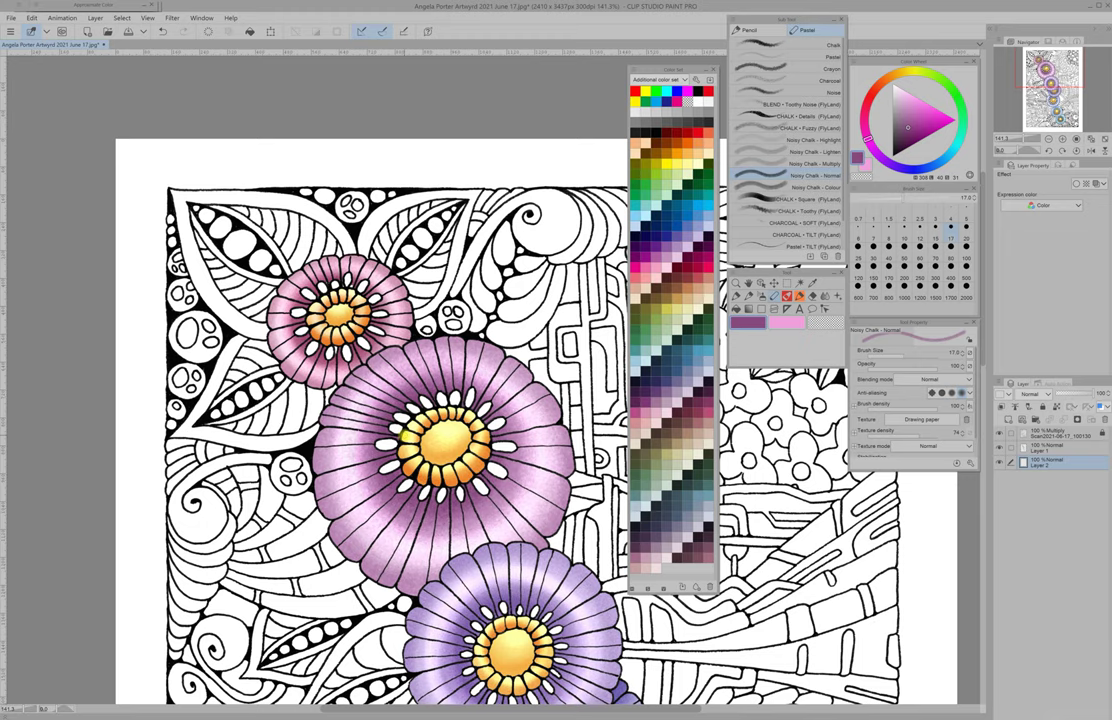
{"action": "left_click_drag", "start_coordinate": [372, 432], "coordinate": [461, 518]}
{"action": "left_click", "coordinate": [412, 364], "text": "alt"}
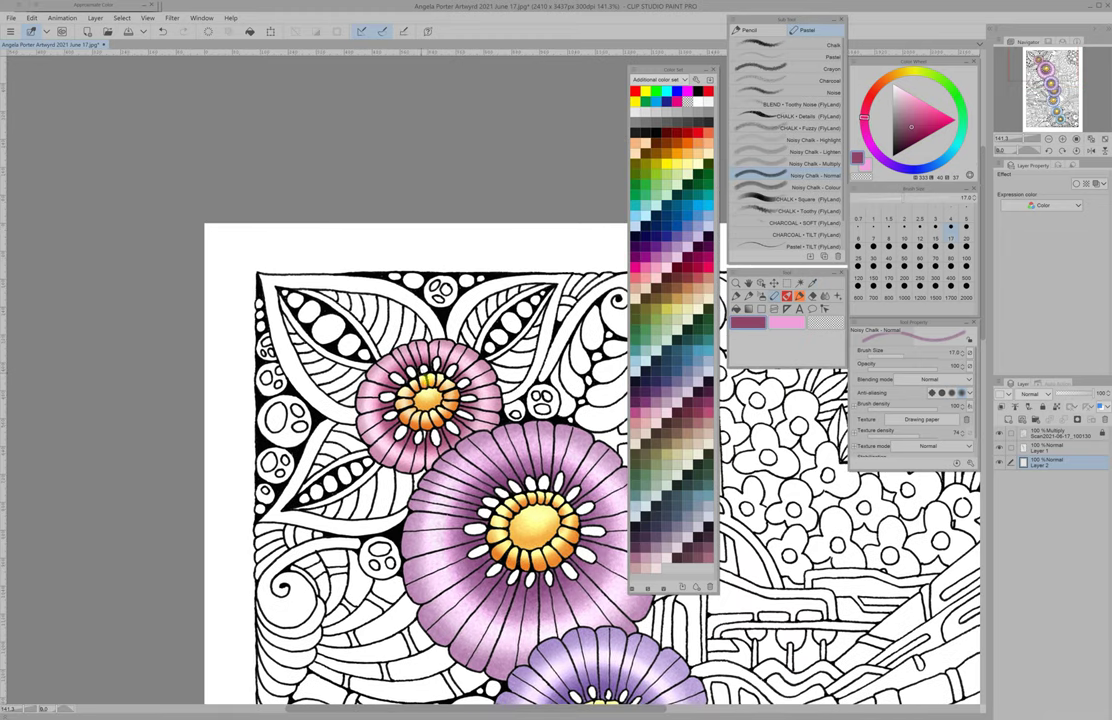
{"action": "left_click_drag", "start_coordinate": [466, 415], "coordinate": [413, 320]}
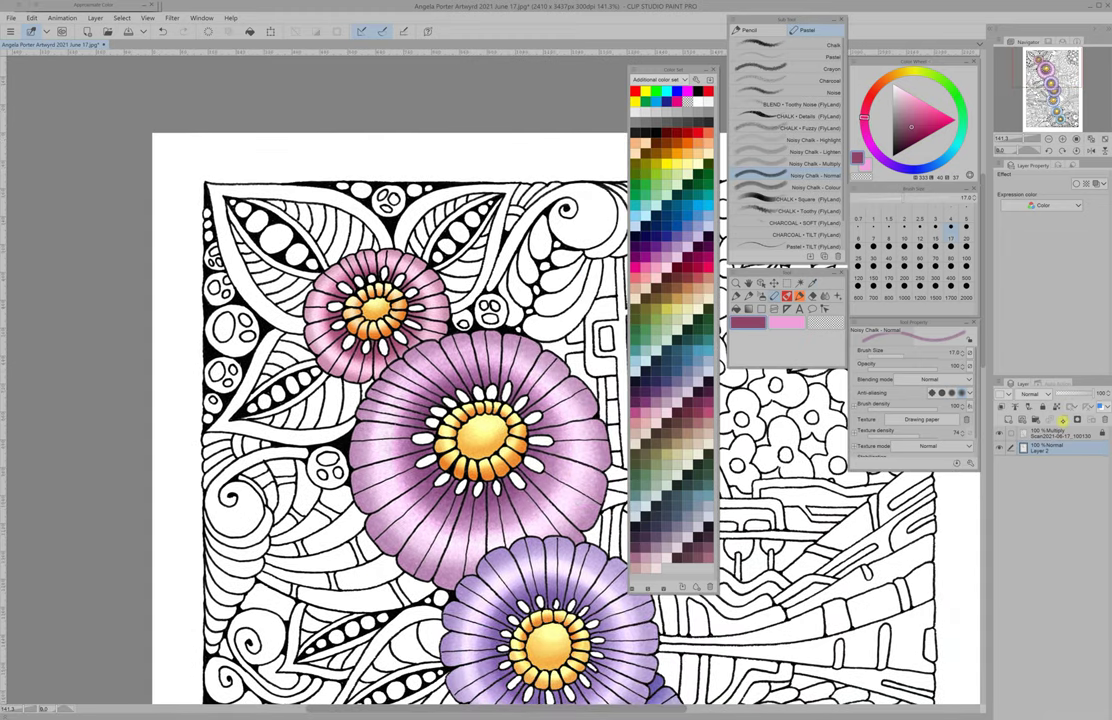
- Colour the first flower's small outer ovals yellow, shaded in orange with Noisy Chalk - Multiply at size 25 and highlighted in yellow
{"action": "key", "text": "w"}
{"action": "left_click", "coordinate": [338, 305]}
{"action": "key", "text": "p"}
{"action": "left_click", "coordinate": [345, 290], "text": "alt"}
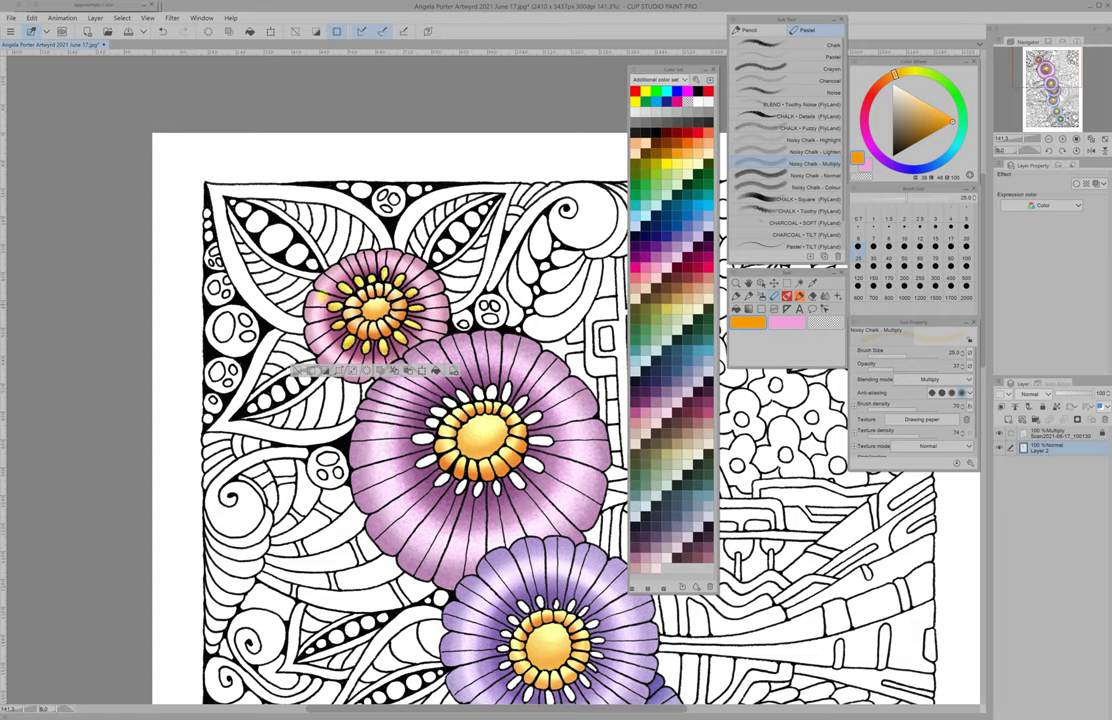
{"action": "key", "text": "comma"}
{"action": "key", "text": "comma"}
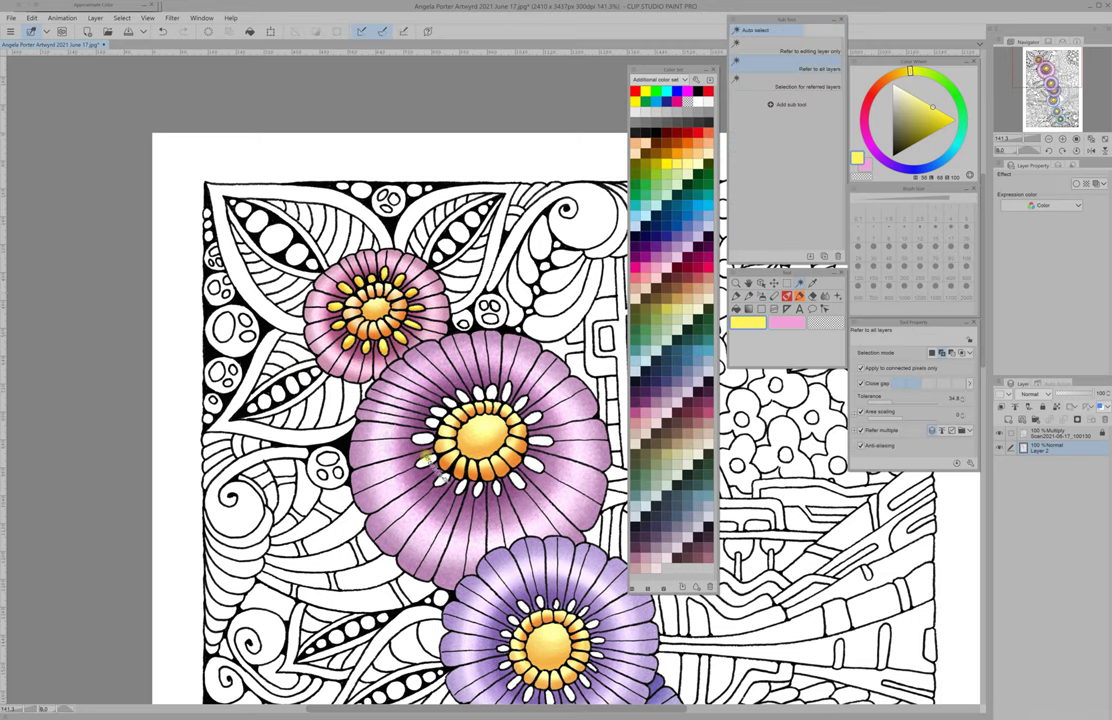
- Colour the second flower's stamens pale yellow, shade them in orange with Noisy Chalk - Multiply at size 25 and highlight them in yellow
{"action": "left_click", "coordinate": [430, 340], "text": "alt"}
{"action": "left_click", "coordinate": [822, 177]}
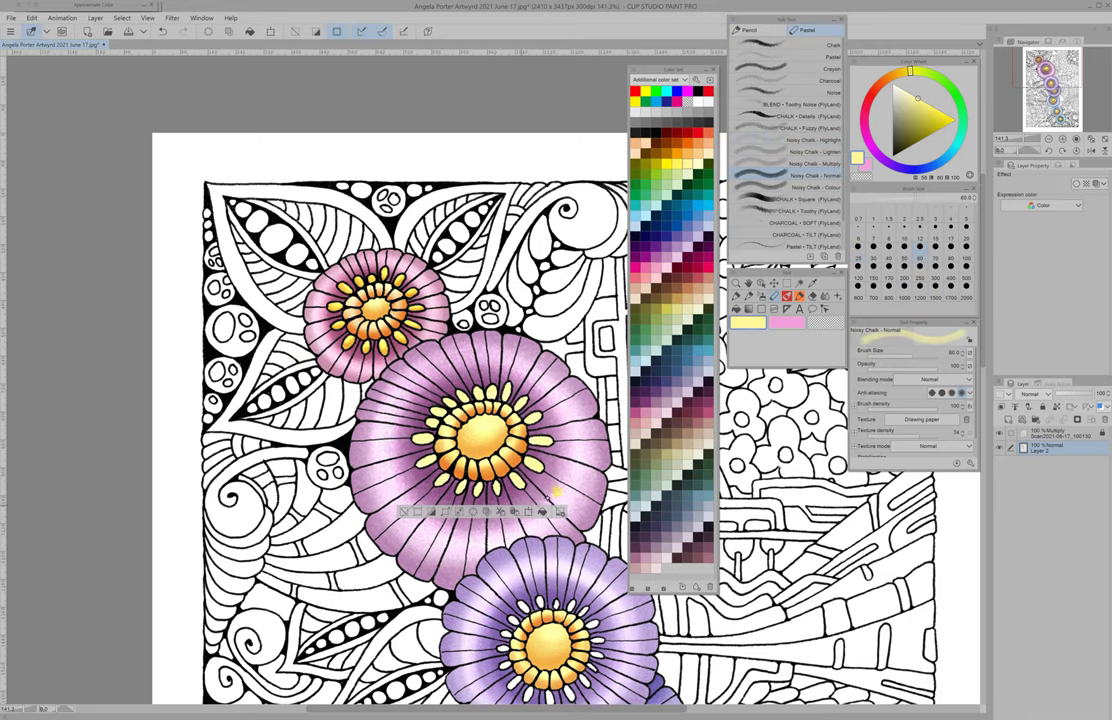
{"action": "key", "text": "comma"}
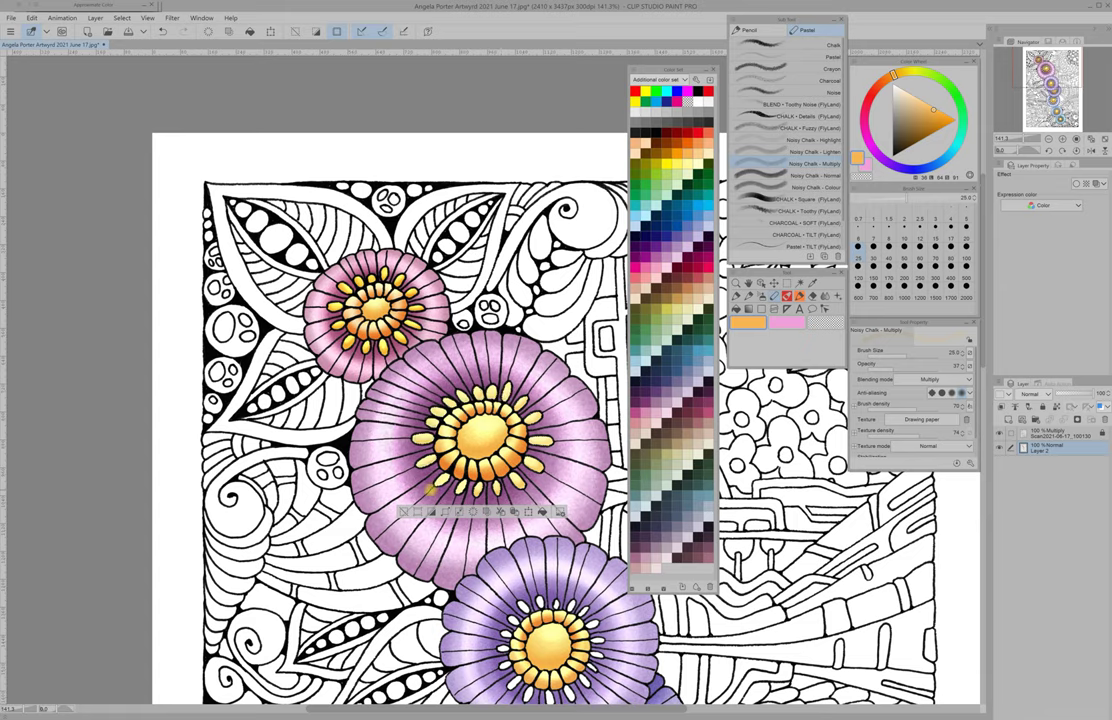
{"action": "left_click", "coordinate": [693, 155]}
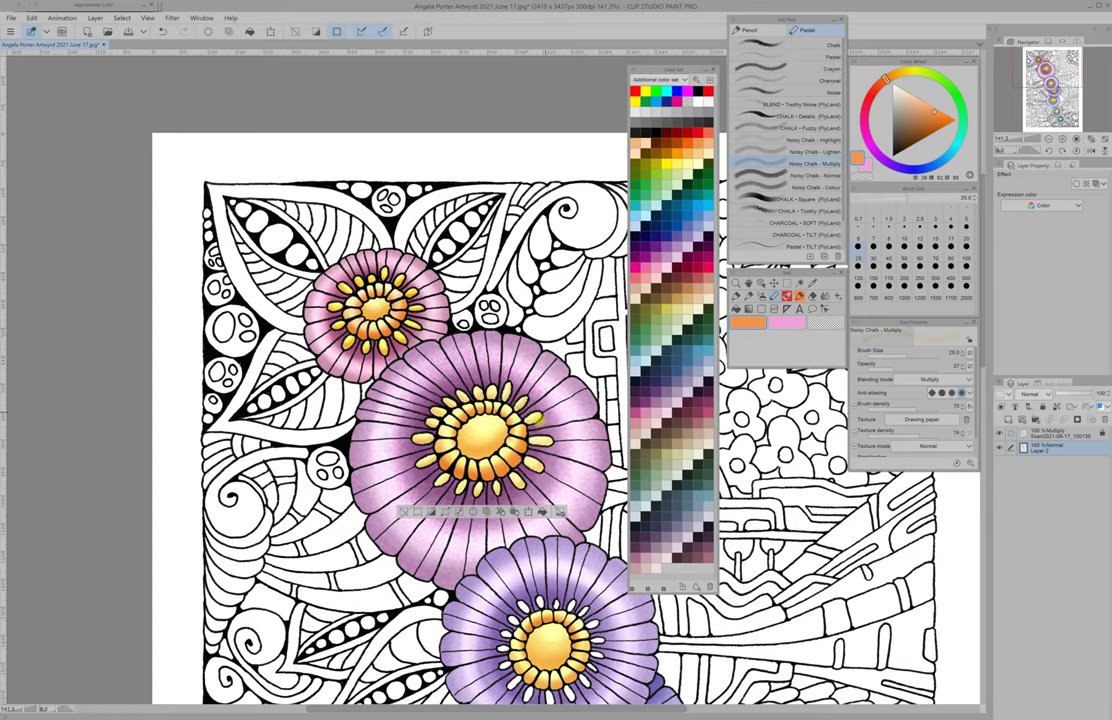
{"action": "key", "text": "comma"}
{"action": "key", "text": "comma"}
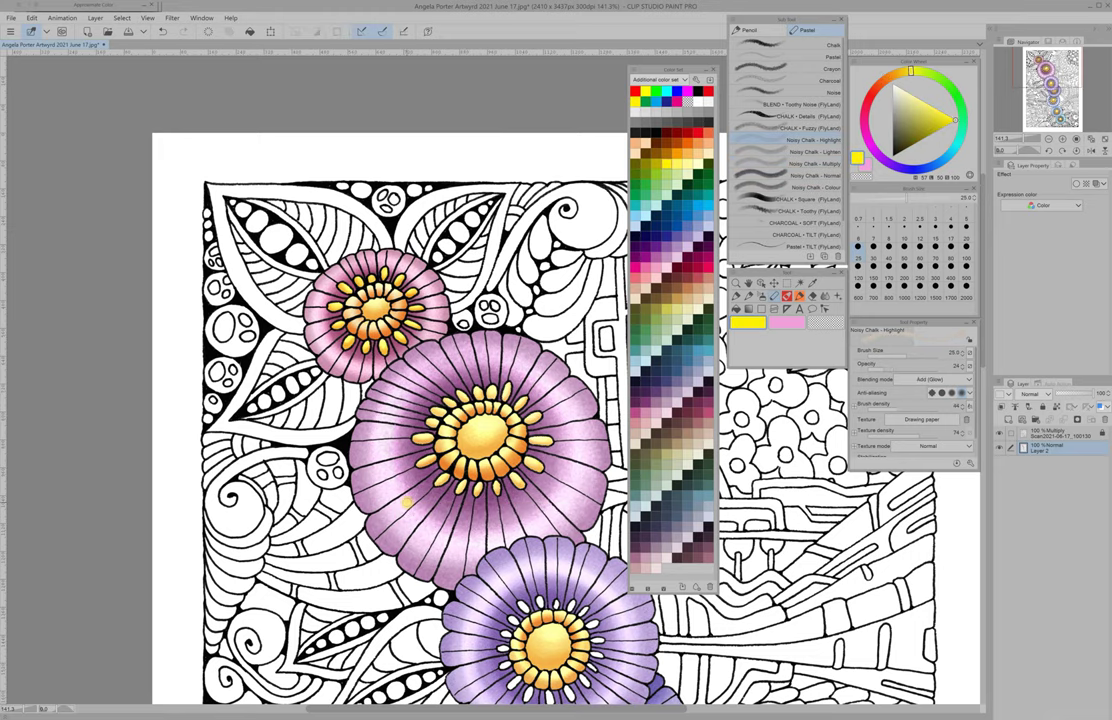
- Deepen the second flower's petals around the stamens in dark plum with Noisy Chalk - Multiply at size 25 and highlight them in light pink
{"action": "key", "text": "w"}
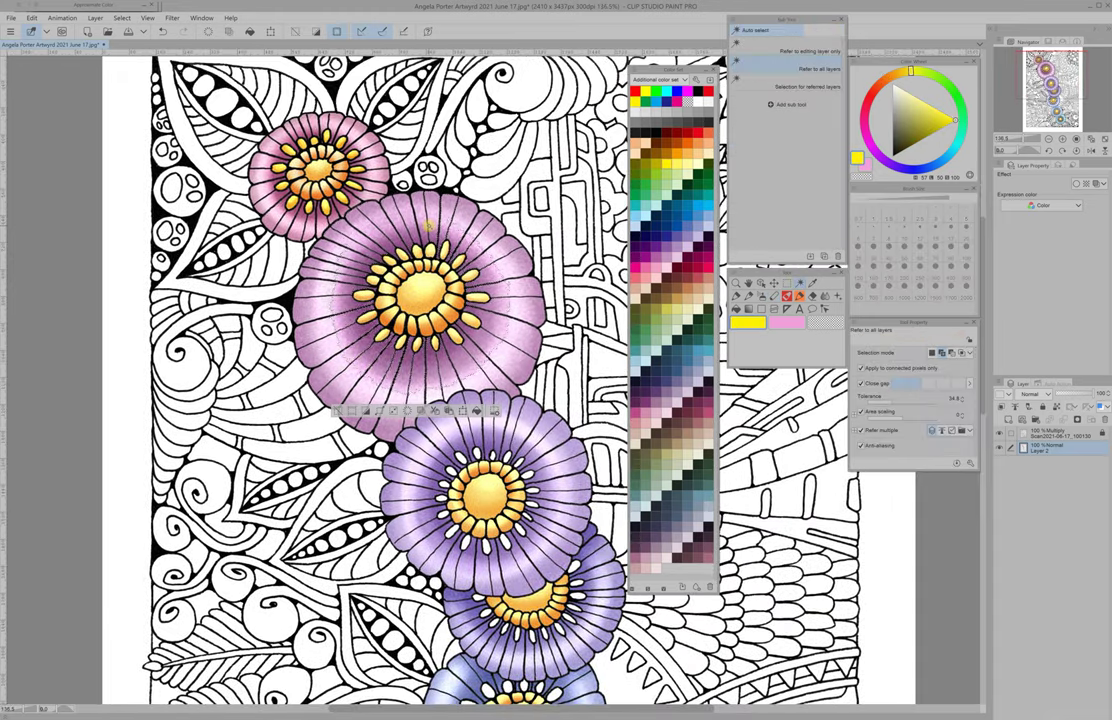
{"action": "key", "text": "period"}
{"action": "key", "text": "period"}
{"action": "key", "text": "w"}
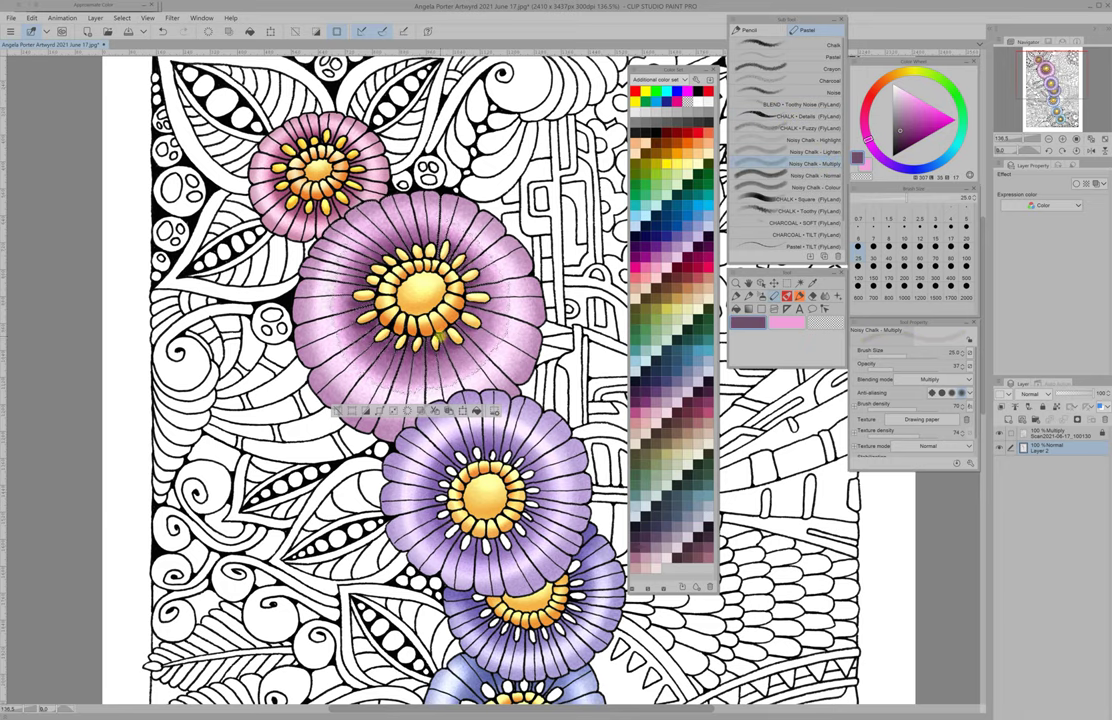
{"action": "scroll", "coordinate": [385, 300], "scroll_direction": "down", "scroll_amount": 3}
{"action": "scroll", "coordinate": [385, 300], "scroll_direction": "up", "scroll_amount": 3}
{"action": "left_click", "coordinate": [815, 140]}
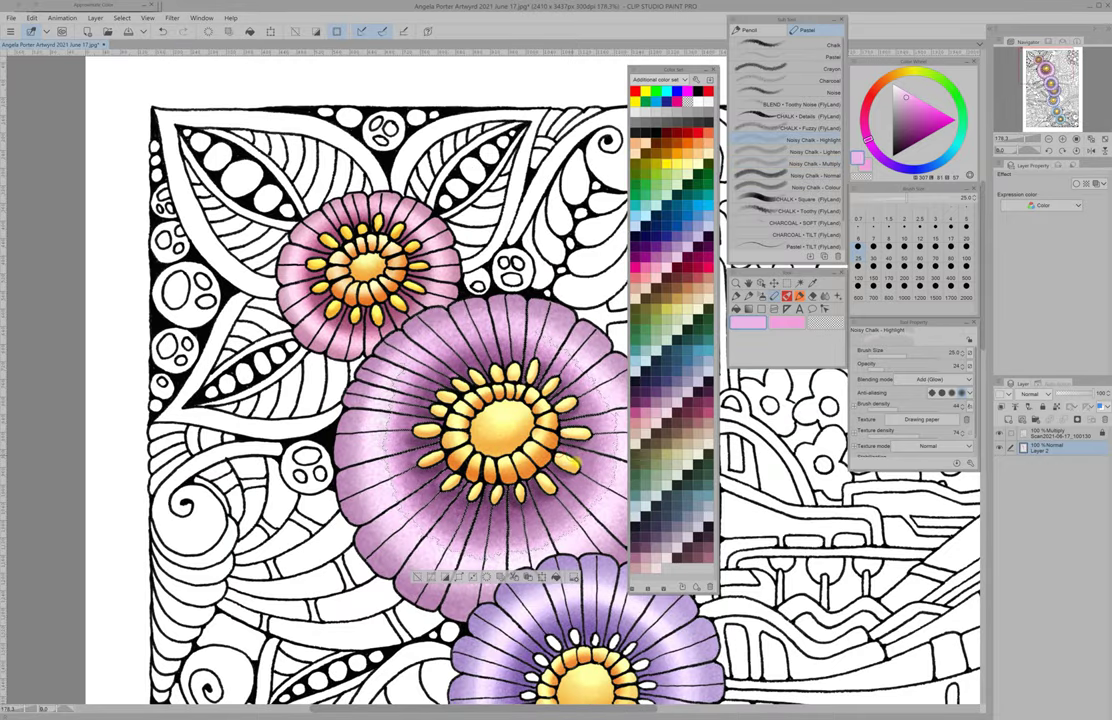
- Select the third flower's stamens and fill them pale yellow with Noisy Chalk - Normal at size 60
{"action": "scroll", "coordinate": [485, 338], "scroll_direction": "down", "scroll_amount": 3}
{"action": "scroll", "coordinate": [480, 525], "scroll_direction": "up", "scroll_amount": 5}
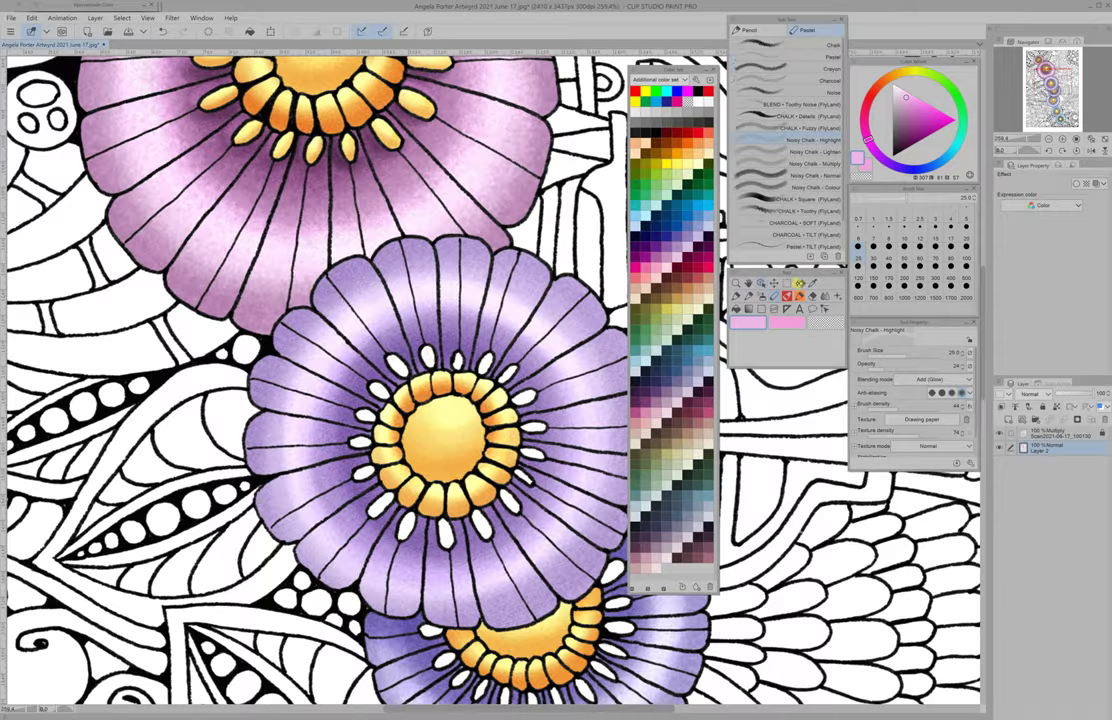
{"action": "key", "text": "w"}
{"action": "key", "text": "p"}
{"action": "left_click", "coordinate": [440, 430], "text": "alt"}
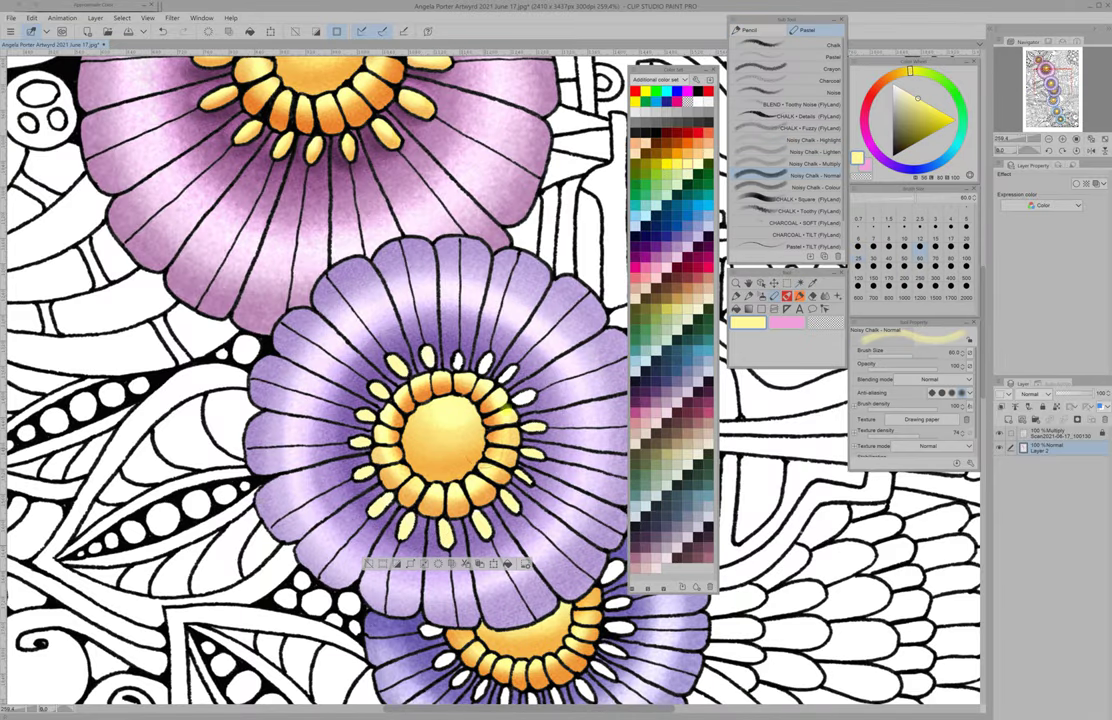
- Shade the third flower's stamens in orange with Noisy Chalk - Multiply at size 25 and highlight them in yellow with Noisy Chalk - Highlight
{"action": "left_click", "coordinate": [815, 163]}
{"action": "left_click", "coordinate": [395, 366], "text": "alt"}
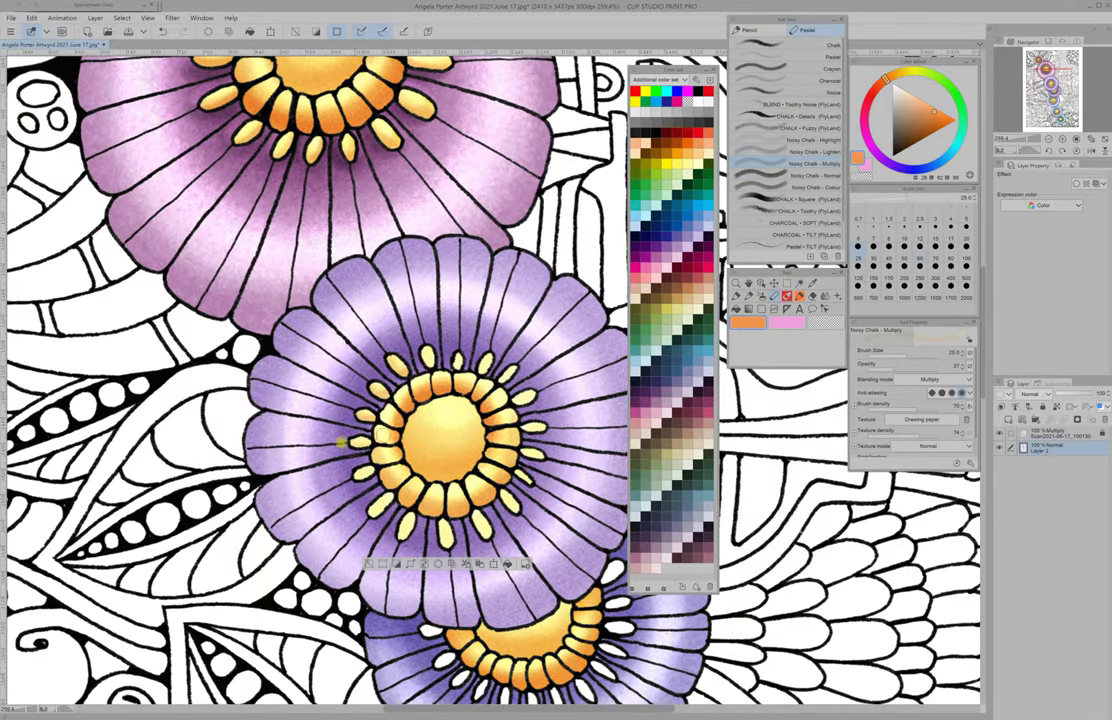
{"action": "left_click_drag", "start_coordinate": [398, 503], "coordinate": [419, 457]}
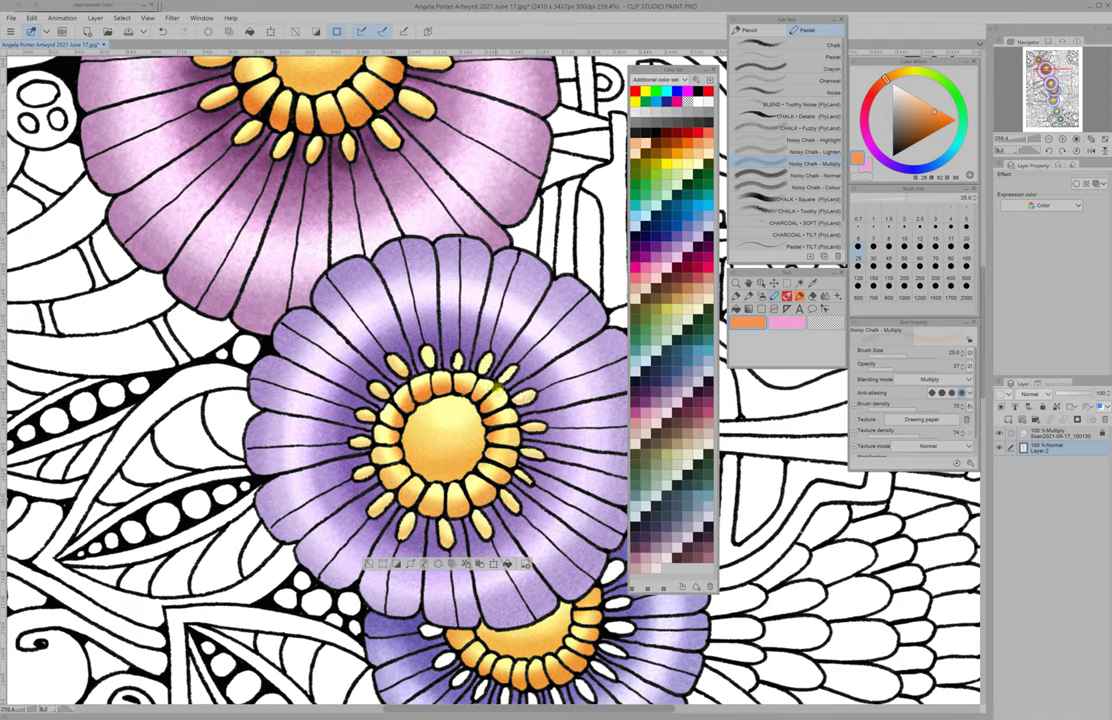
{"action": "left_click_drag", "start_coordinate": [331, 438], "coordinate": [450, 546]}
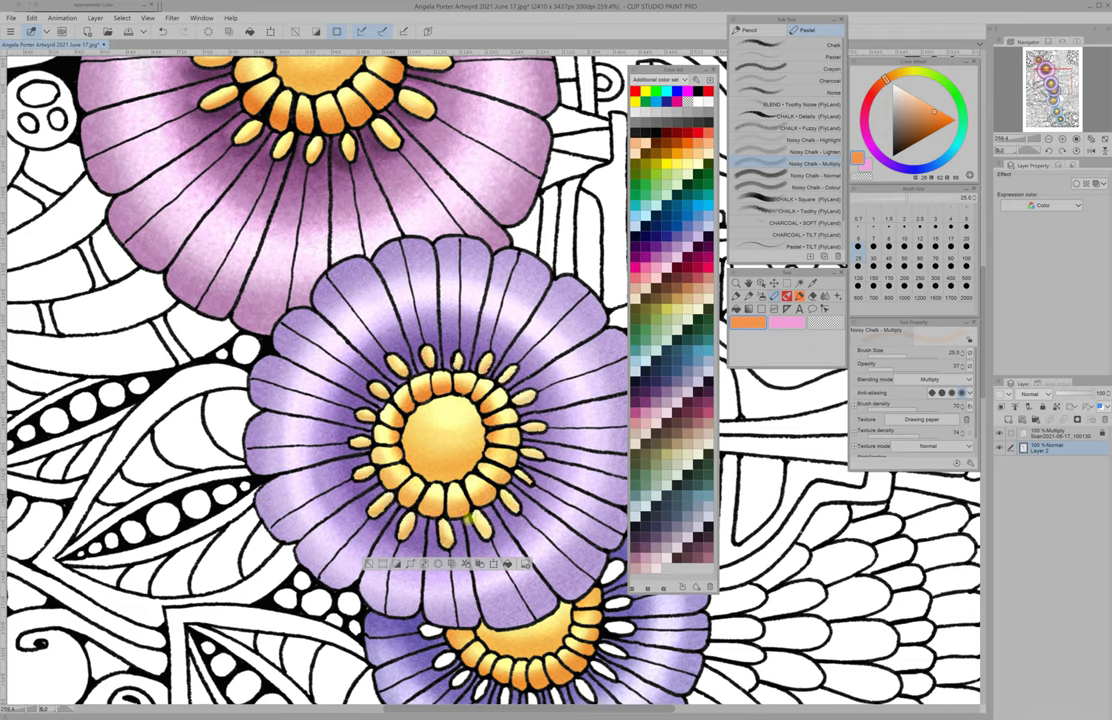
{"action": "left_click", "coordinate": [815, 140]}
{"action": "left_click", "coordinate": [410, 362], "text": "alt"}
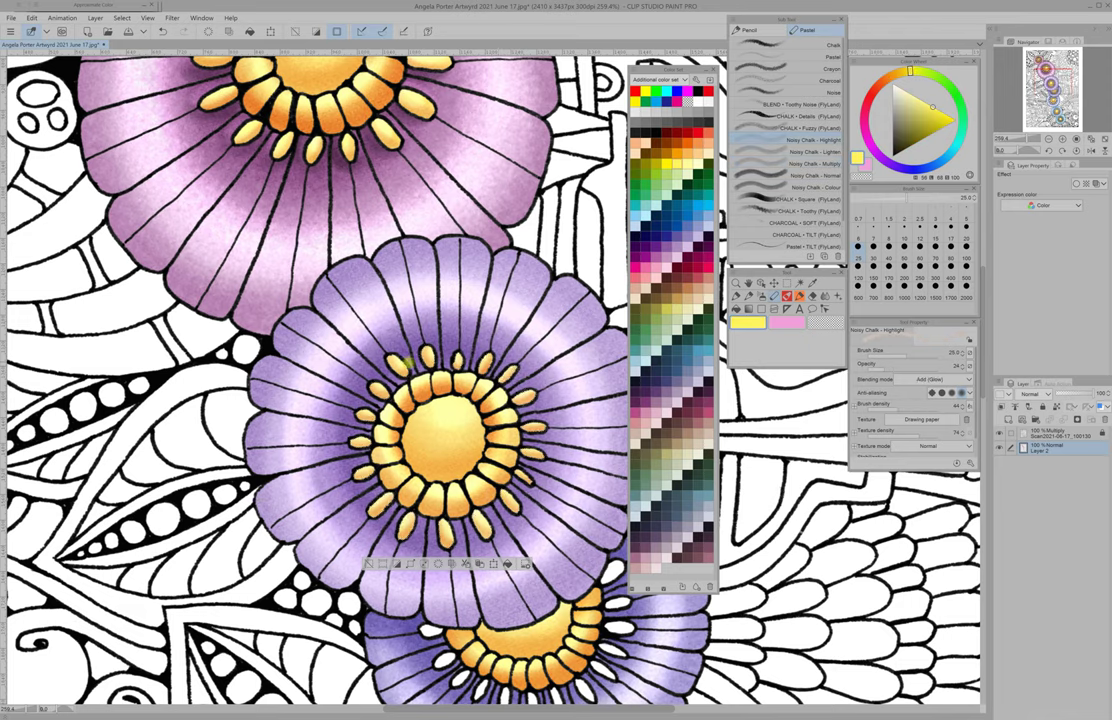
- Colour the fourth flower's stamens yellow, shade them in orange with Noisy Chalk - Multiply and highlight them in pale yellow at size 25
{"action": "key", "text": "w"}
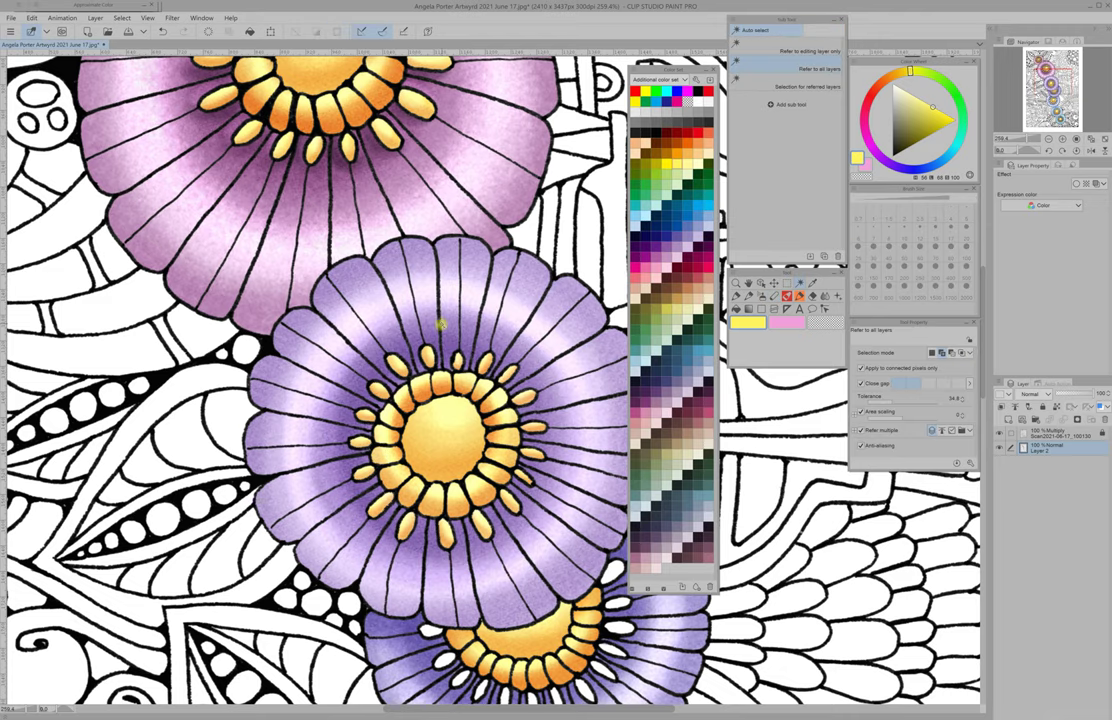
{"action": "left_click_drag", "start_coordinate": [412, 597], "coordinate": [305, 357]}
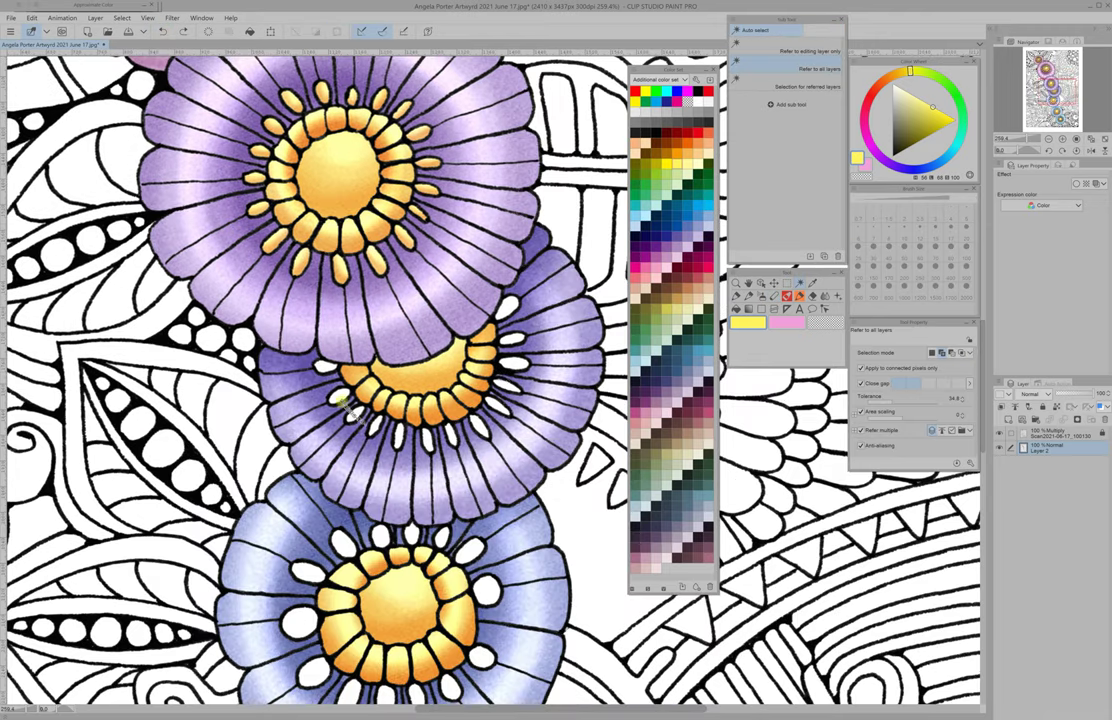
{"action": "left_click", "coordinate": [420, 375]}
{"action": "key", "text": "p"}
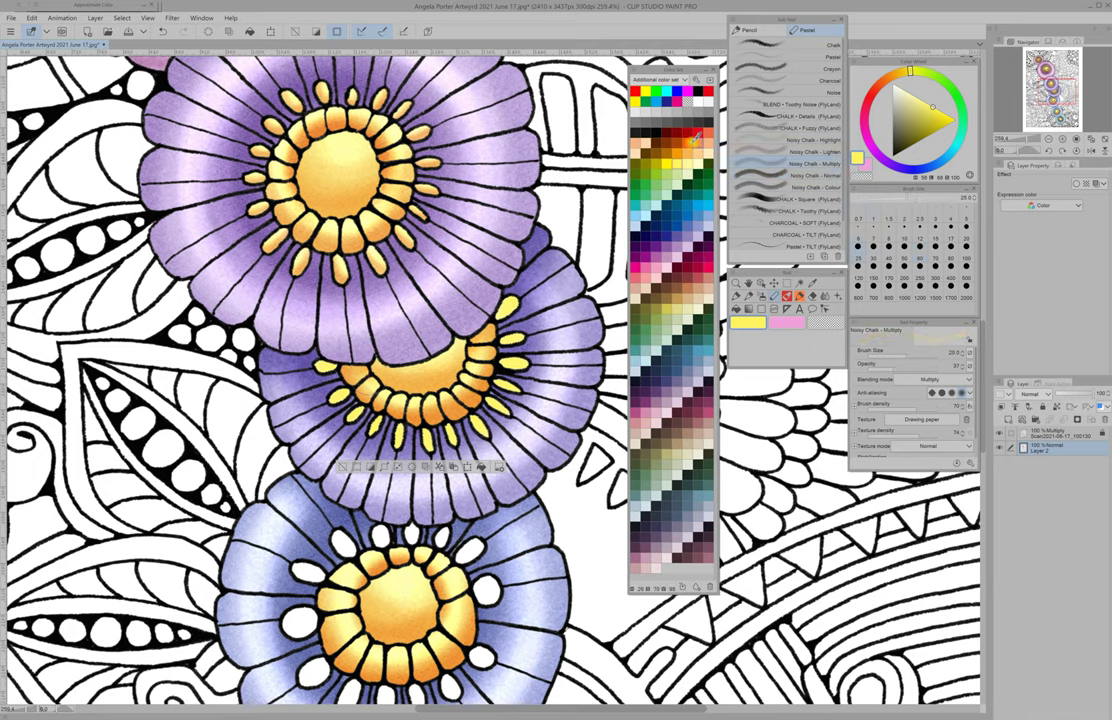
{"action": "left_click", "coordinate": [815, 163]}
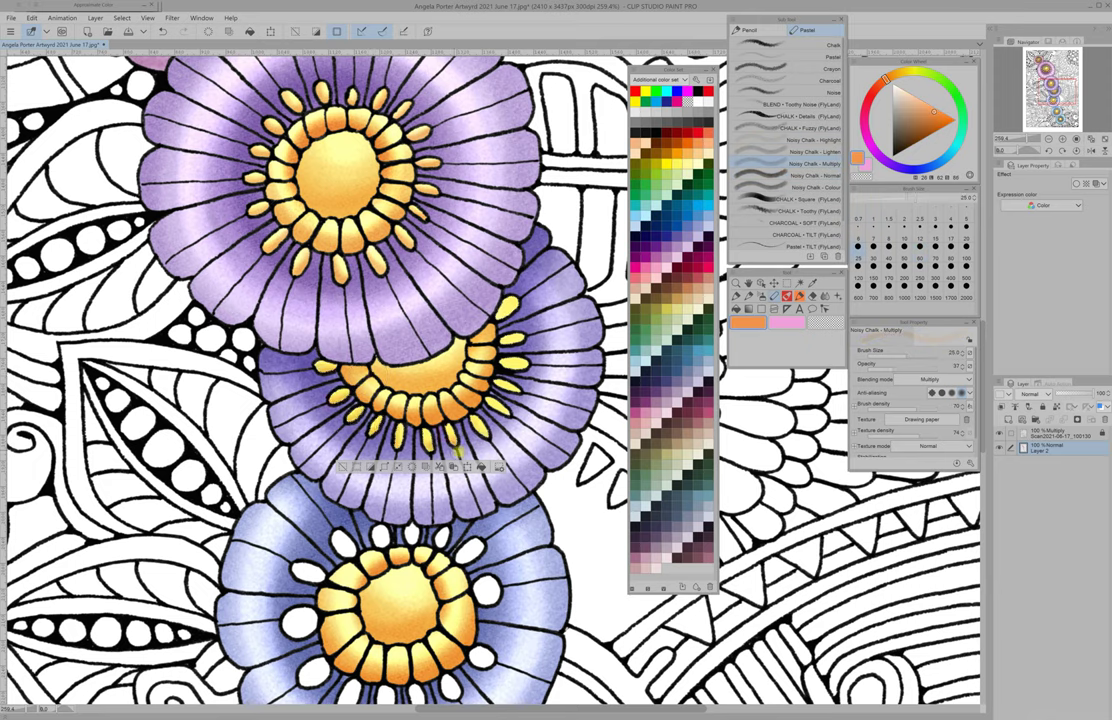
{"action": "left_click", "coordinate": [815, 140]}
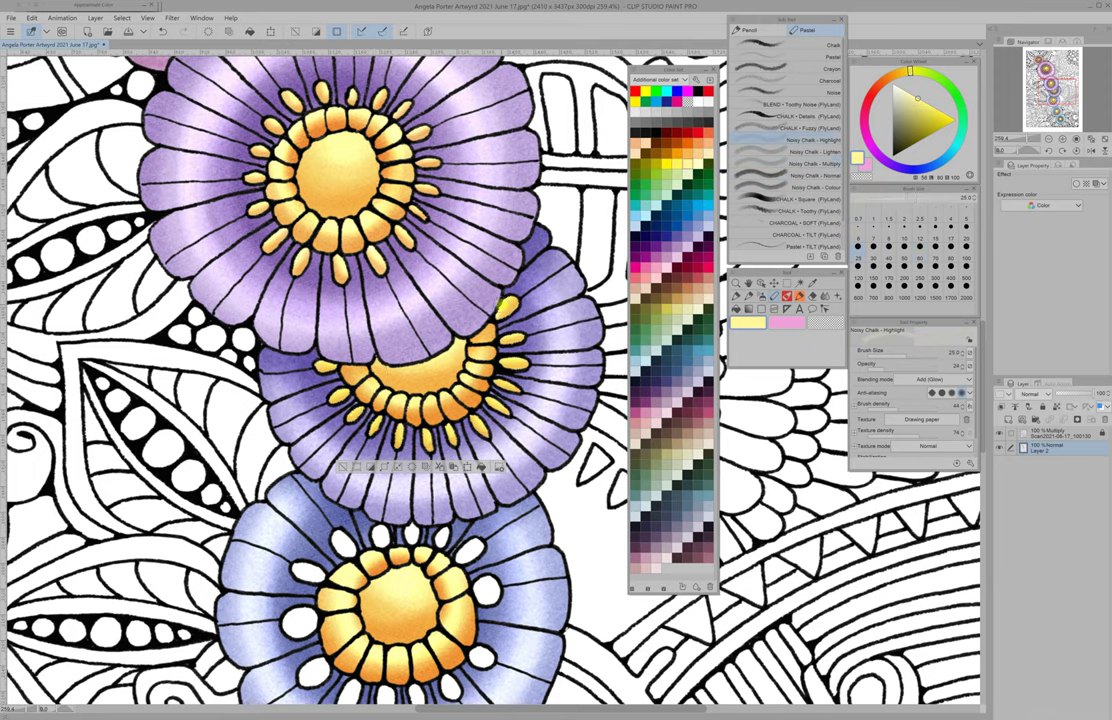
- Colour the seeds in the leaf pod beside the first flower green, shaded dark green with Noisy Chalk - Multiply and highlighted yellow-green at size 25
{"action": "key", "text": "ctrl+0"}
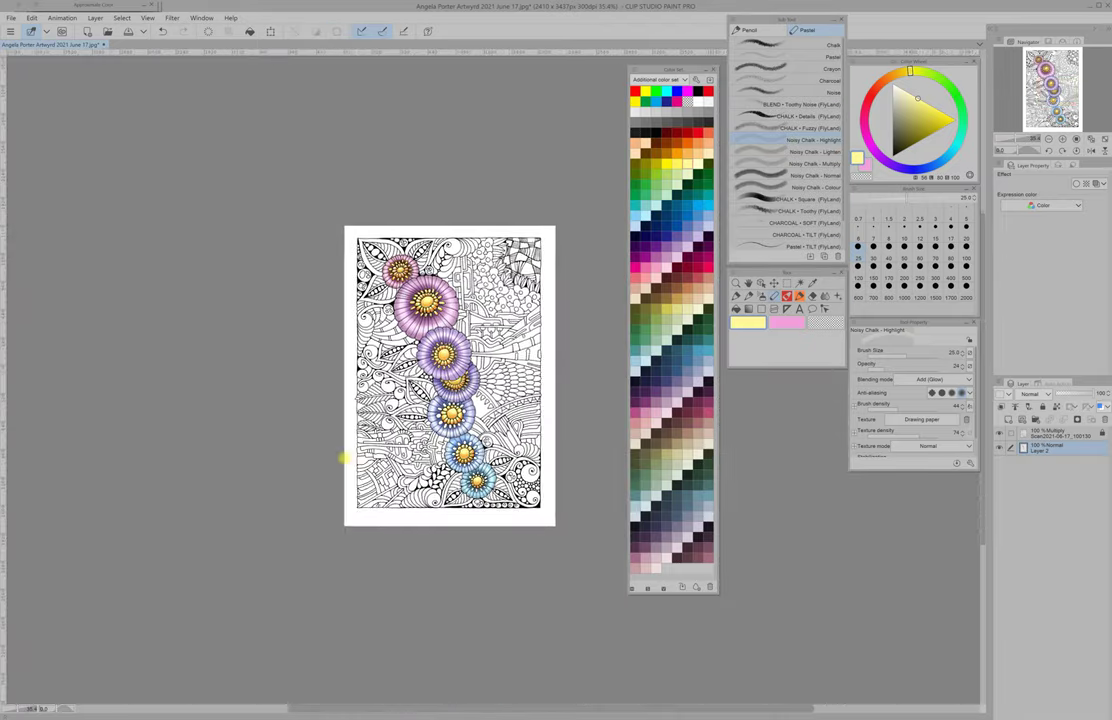
{"action": "key", "text": "ctrl+plus"}
{"action": "key", "text": "ctrl+plus"}
{"action": "key", "text": "ctrl+plus"}
{"action": "key", "text": "ctrl+plus"}
{"action": "left_click", "coordinate": [815, 175]}
{"action": "left_click_drag", "start_coordinate": [480, 318], "coordinate": [455, 345]}
{"action": "left_click", "coordinate": [828, 162]}
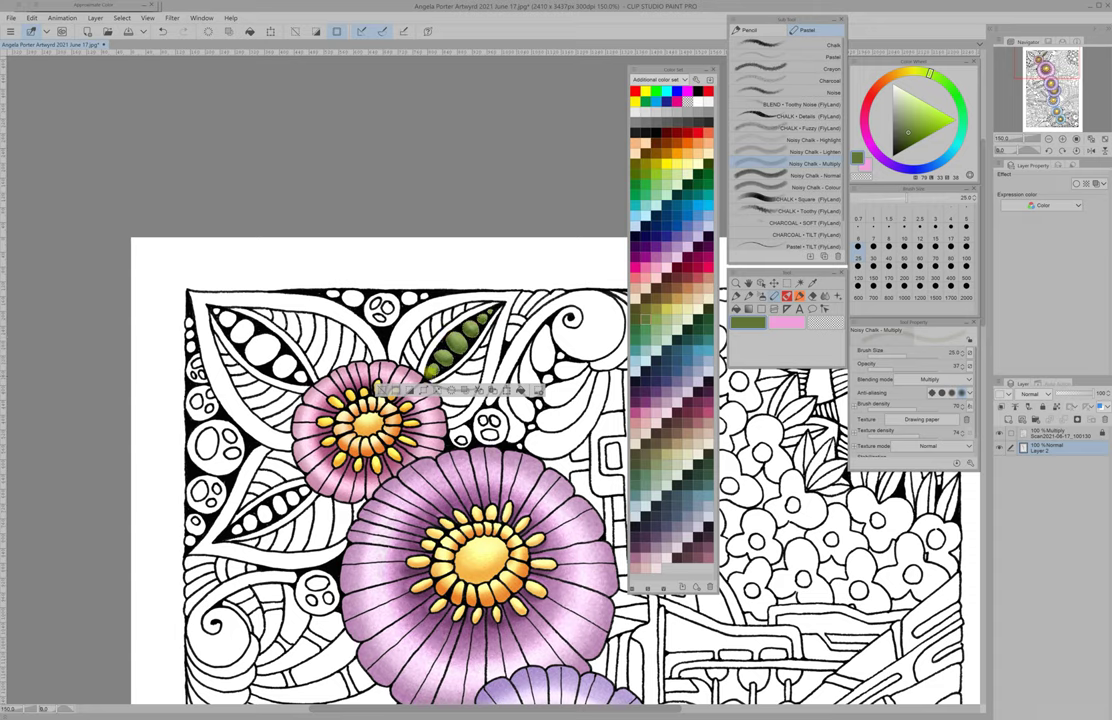
{"action": "left_click", "coordinate": [813, 140]}
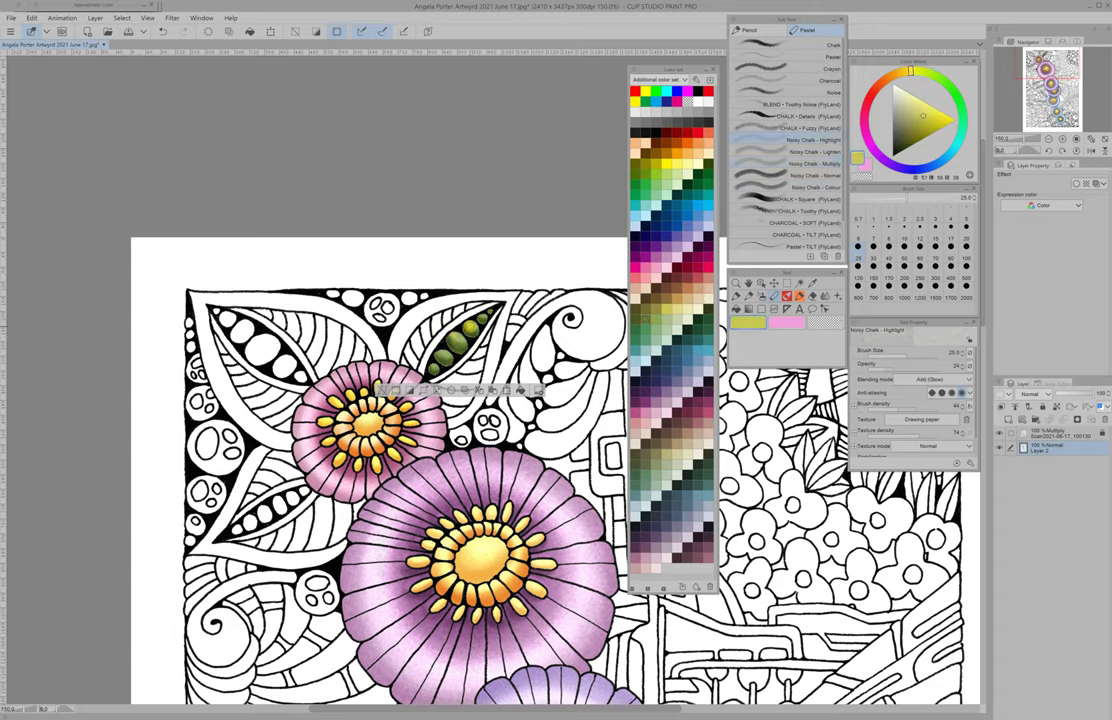
- Colour the pod around the seeds light green at size 60, shade it darker with Noisy Chalk - Multiply at size 80 and highlight it yellow-green
{"action": "key", "text": "b"}
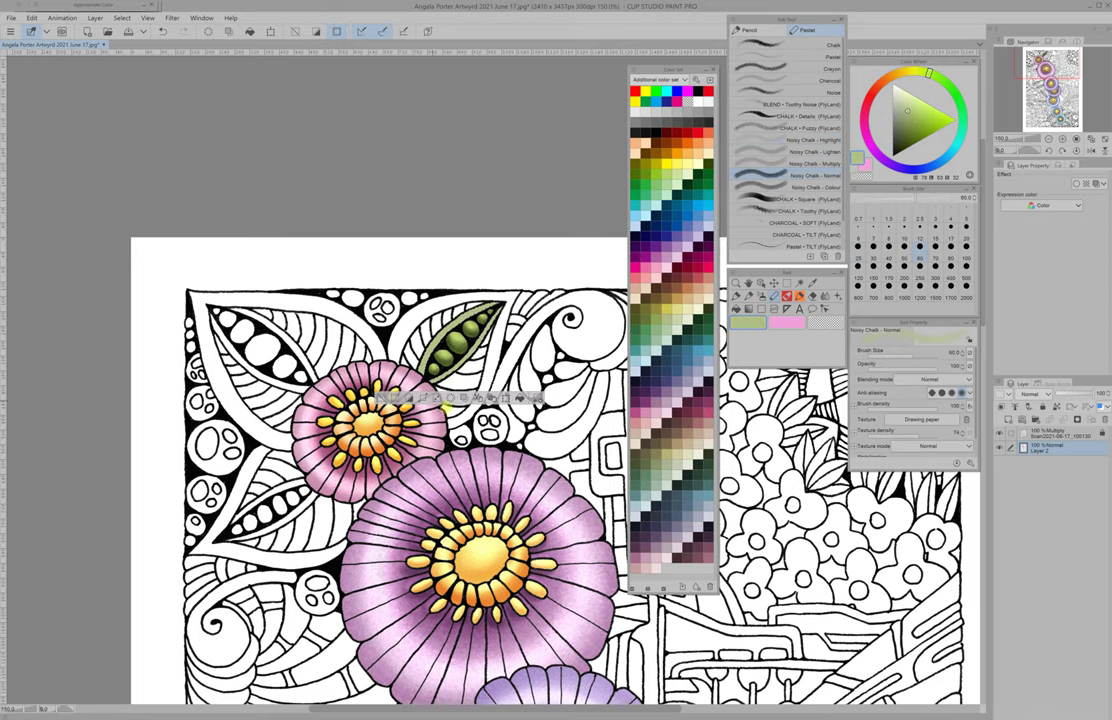
{"action": "left_click", "coordinate": [815, 163]}
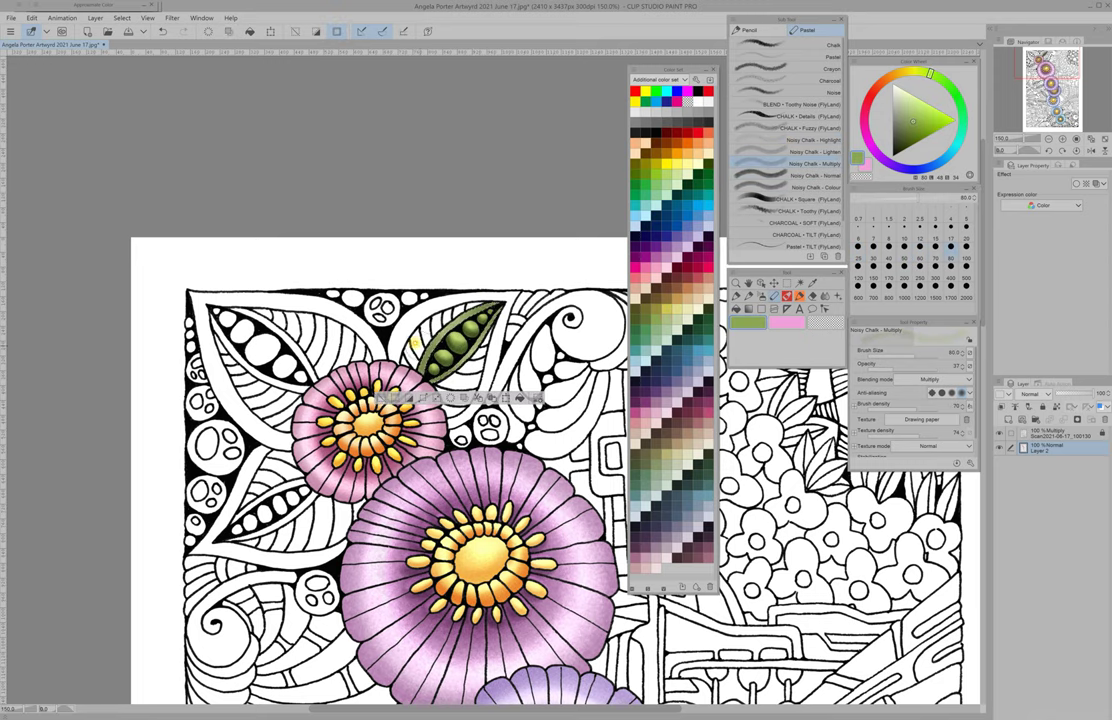
{"action": "left_click", "coordinate": [484, 286], "text": "alt"}
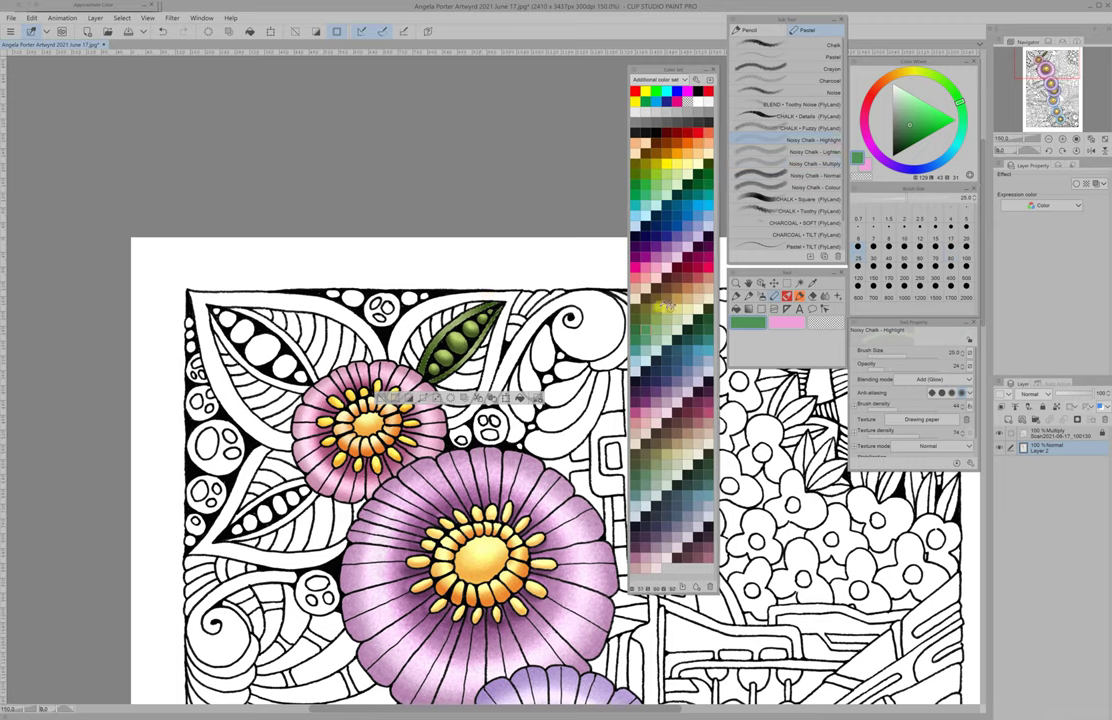
{"action": "left_click", "coordinate": [487, 338], "text": "alt"}
- Colour the ribbed leaf sections around the pod yellow-green, shaded in greens with Noisy Chalk - Multiply at sizes 80 and 40 and highlighted at size 25
{"action": "key", "text": "w"}
{"action": "key", "text": "p"}
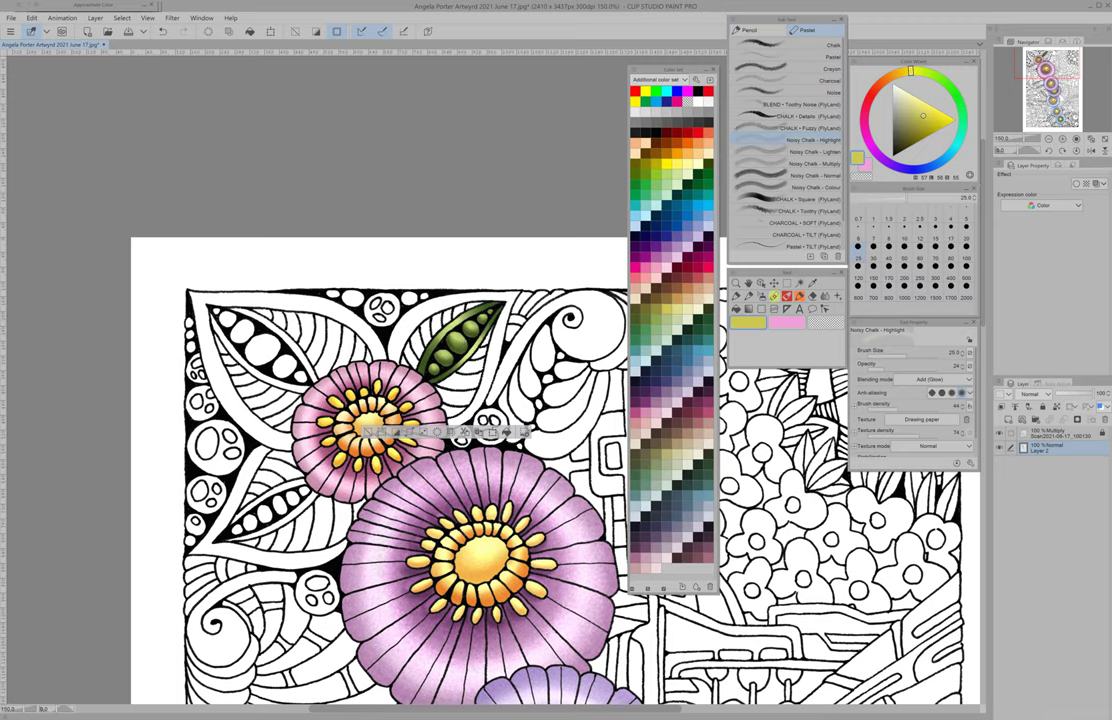
{"action": "left_click", "coordinate": [815, 163]}
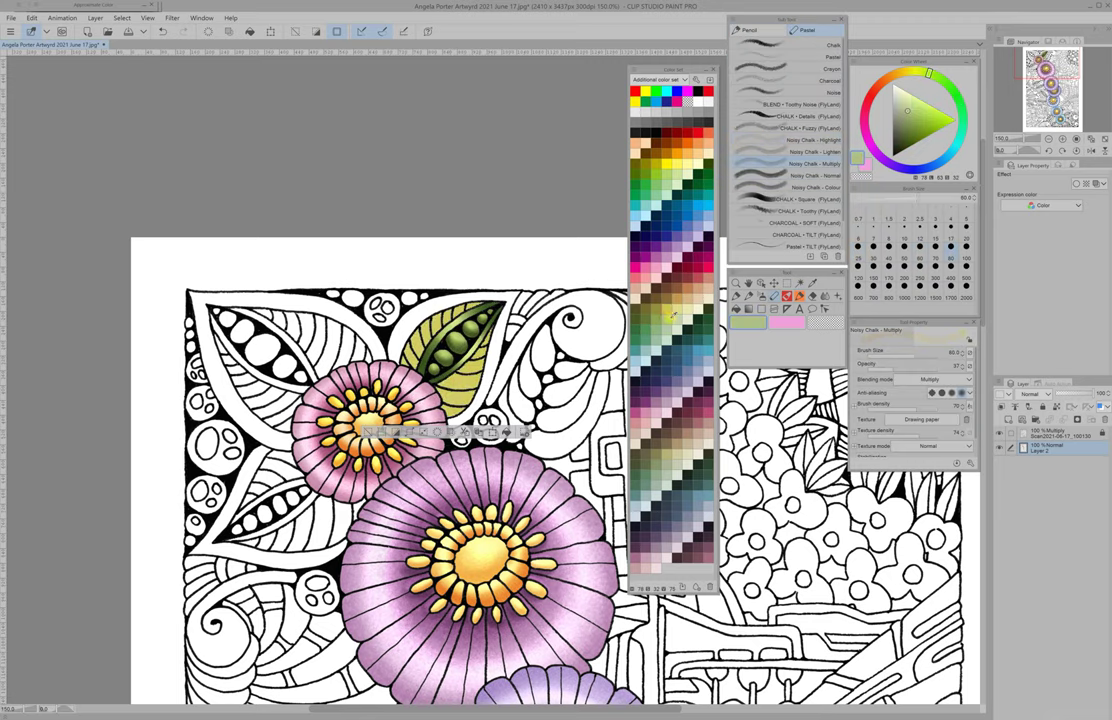
{"action": "left_click", "coordinate": [815, 140]}
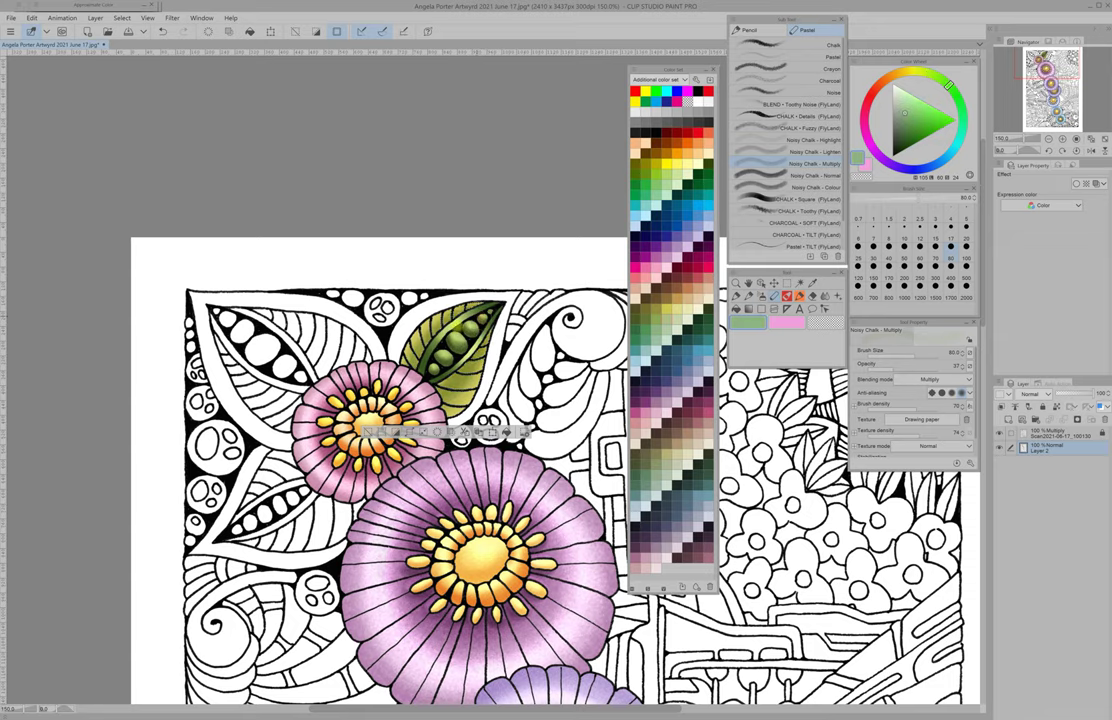
{"action": "left_click", "coordinate": [665, 308]}
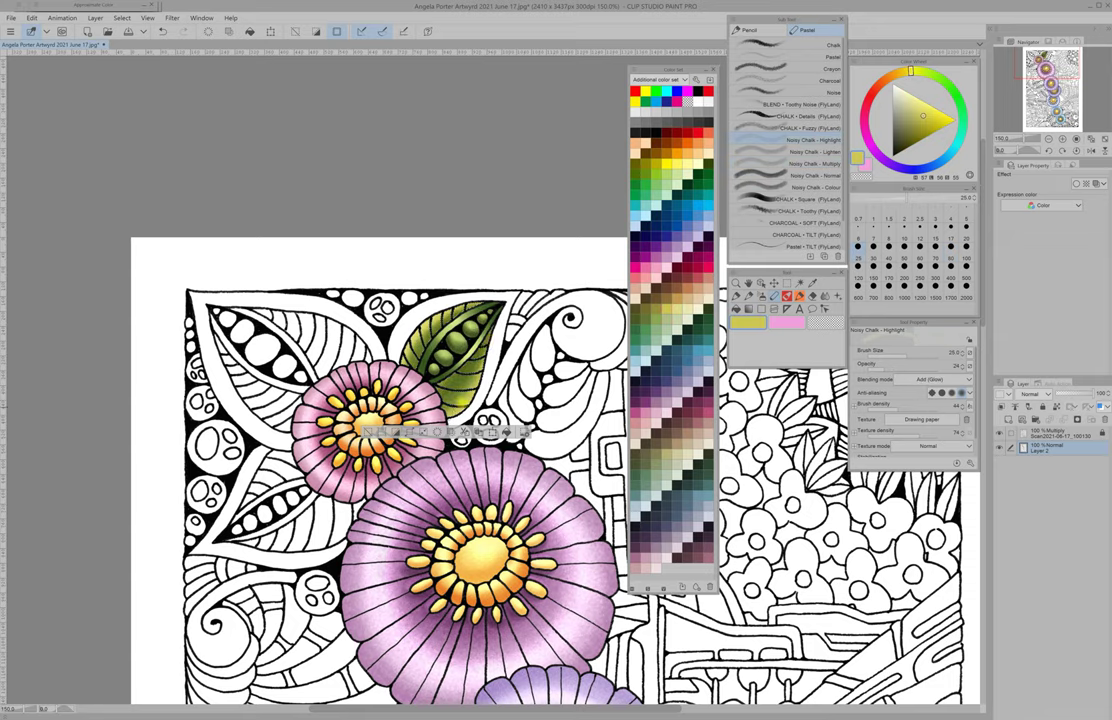
{"action": "left_click", "coordinate": [815, 163]}
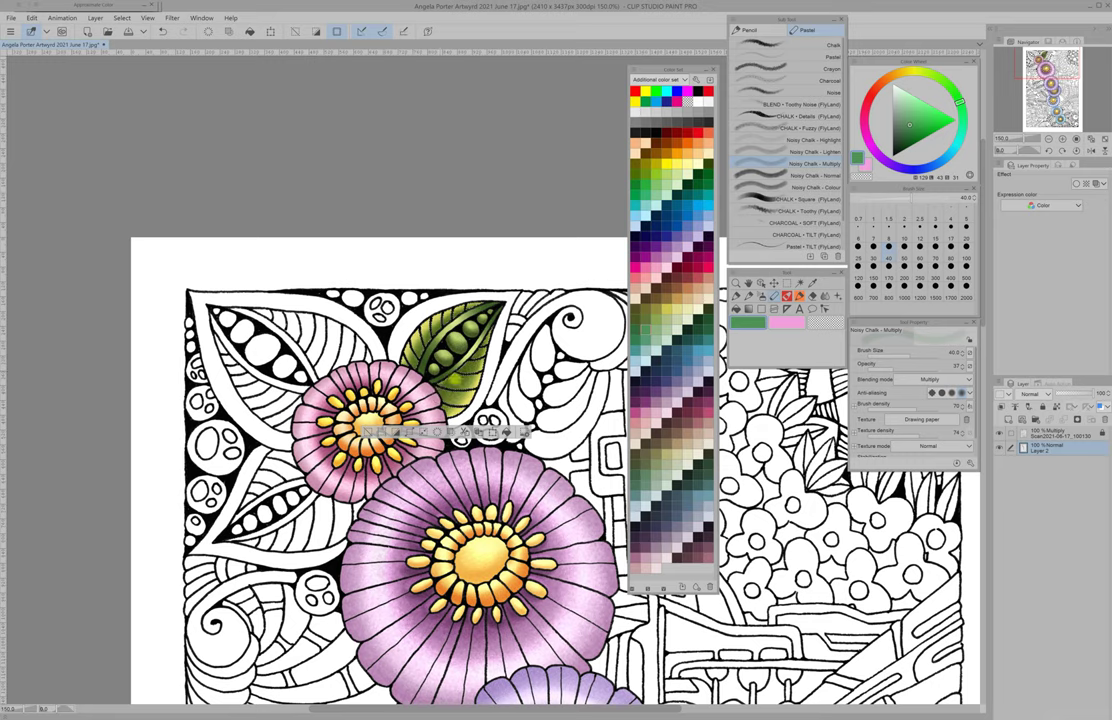
- Colour the leaf's outer border light green at size 60, shade it in darker greens with Noisy Chalk - Multiply at size 80 and highlight it pale yellow
{"action": "left_click", "coordinate": [815, 175]}
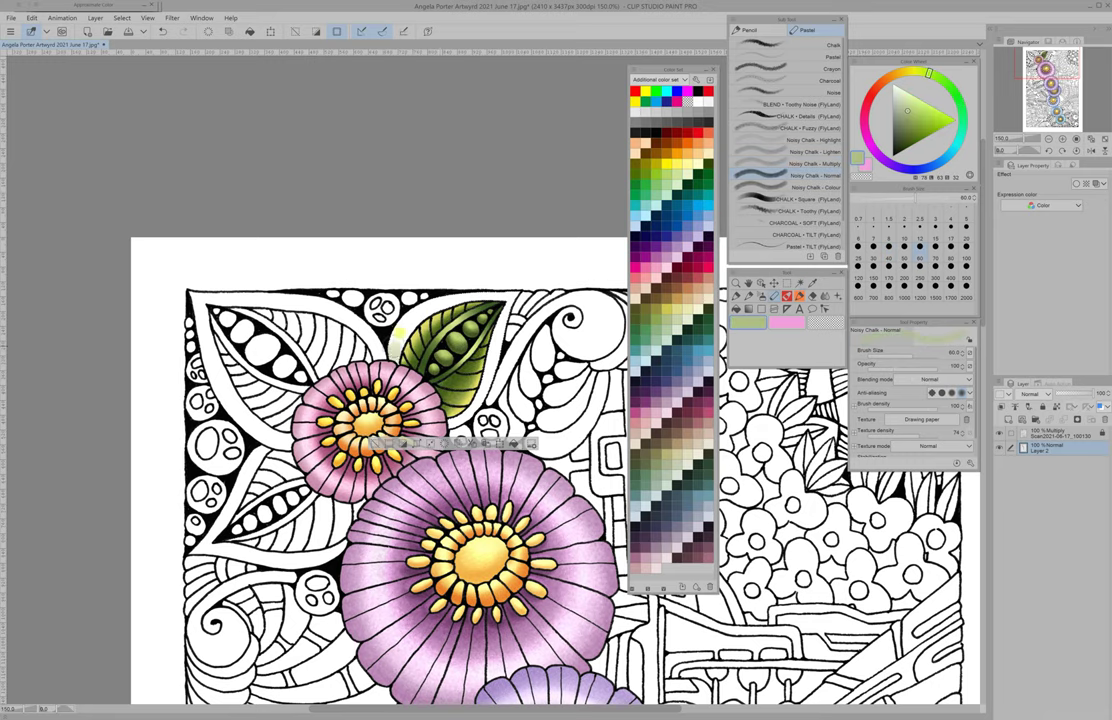
{"action": "left_click", "coordinate": [815, 163]}
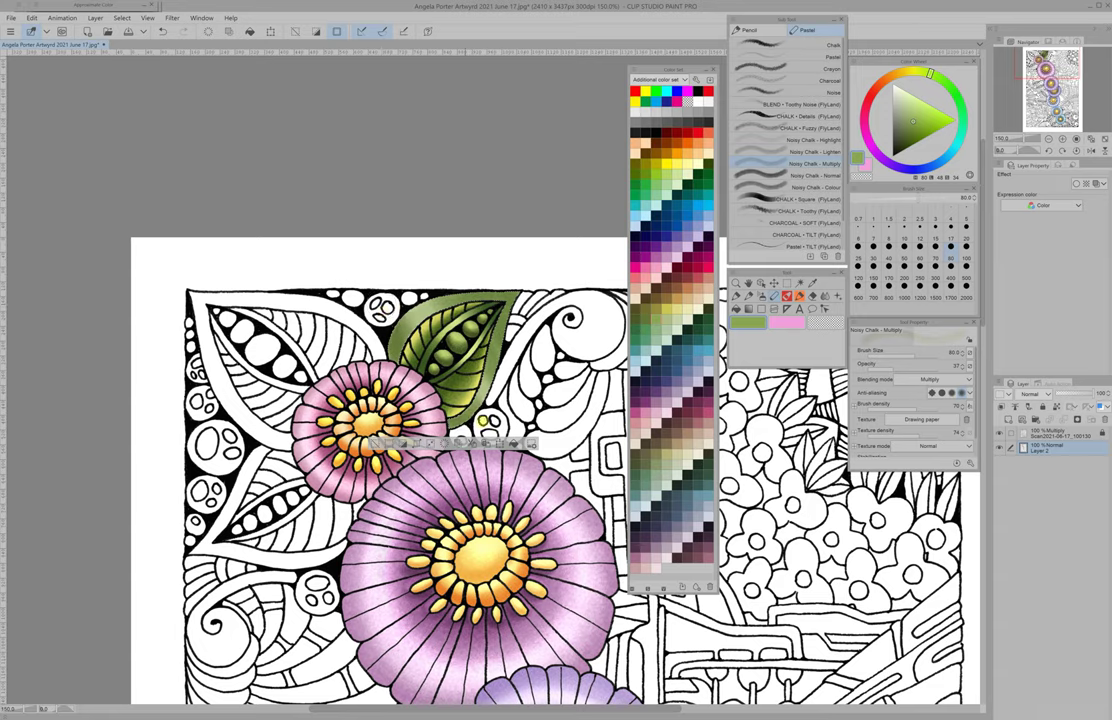
{"action": "left_click", "coordinate": [648, 327]}
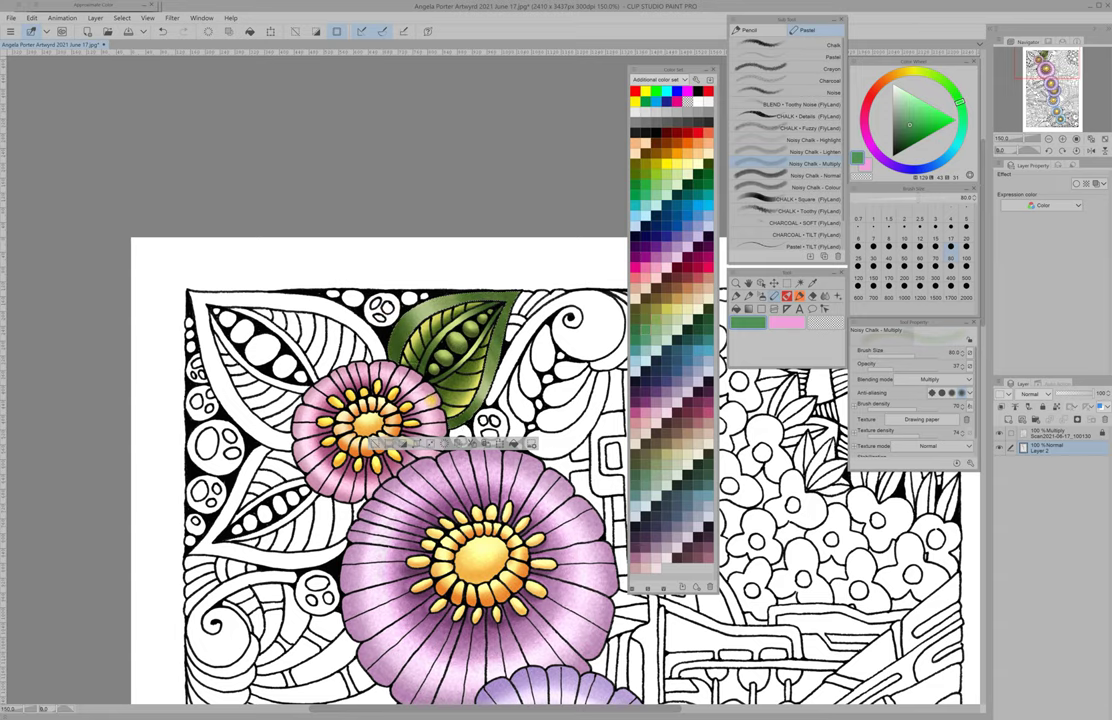
{"action": "left_click", "coordinate": [815, 140]}
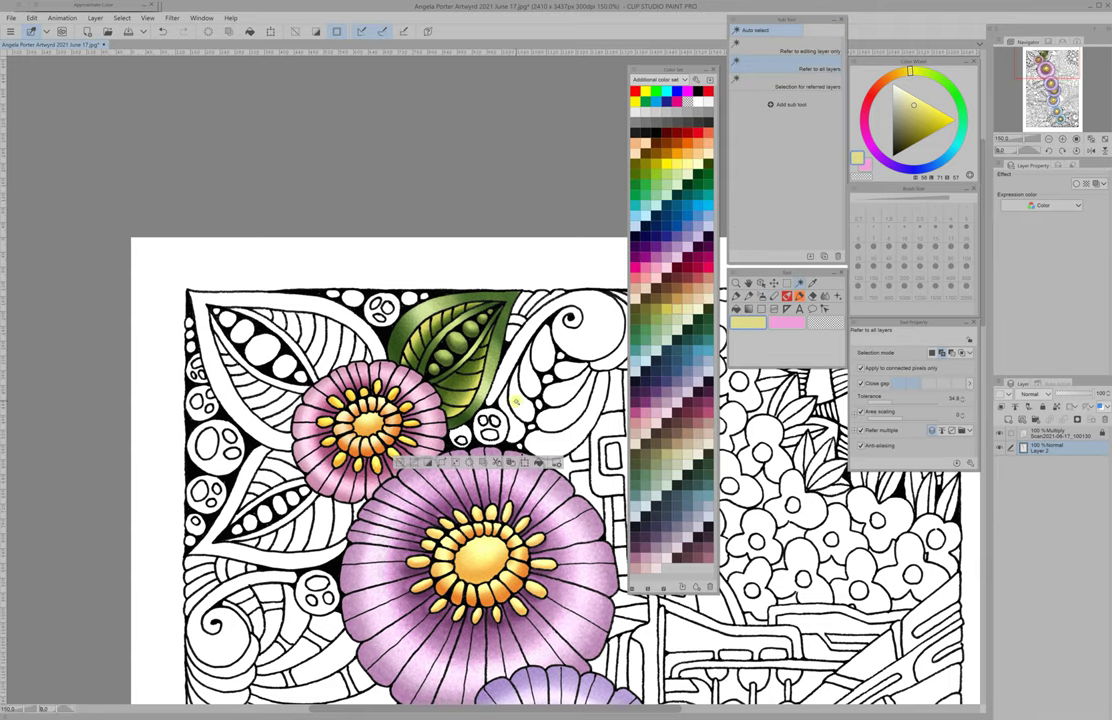
- Colour the round pods below the green leaf yellow-green, shade them with Noisy Chalk - Multiply at size 80, highlight them in cream and clear the selection
{"action": "left_click", "coordinate": [677, 303]}
{"action": "left_click", "coordinate": [815, 163]}
{"action": "left_click_drag", "start_coordinate": [480, 420], "coordinate": [496, 436]}
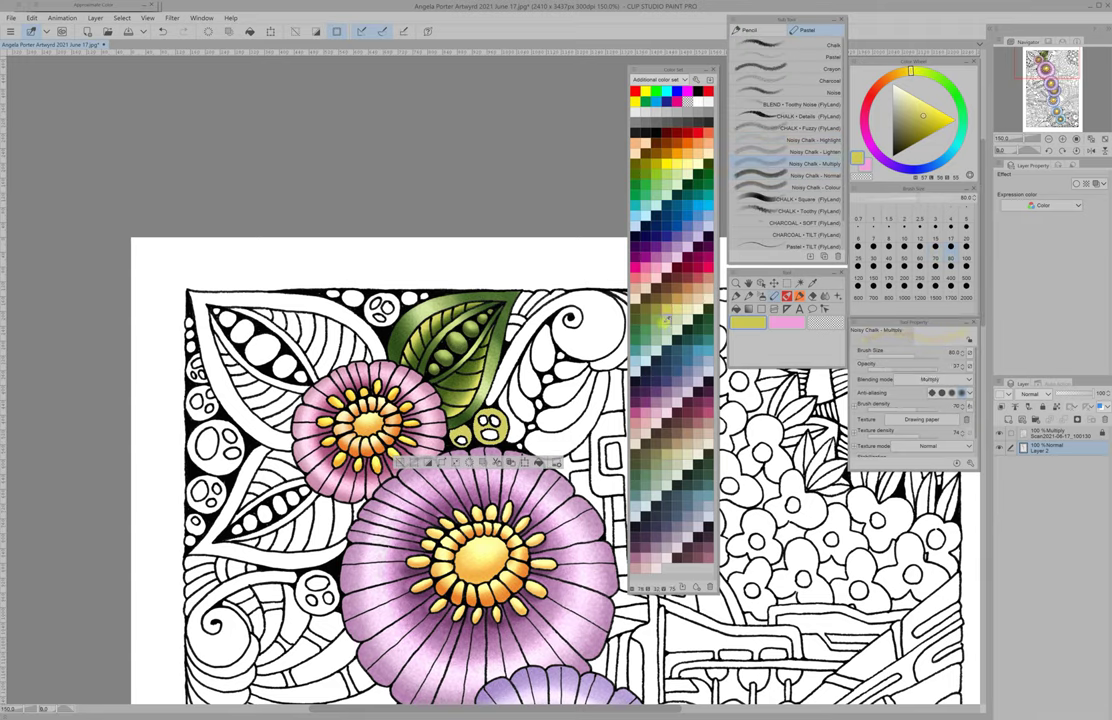
{"action": "left_click_drag", "start_coordinate": [432, 382], "coordinate": [420, 358]}
{"action": "left_click", "coordinate": [650, 108]}
{"action": "left_click", "coordinate": [815, 140]}
{"action": "key", "text": "ctrl+d"}
- Colour the seeds in the large upper leaf beside the pink flower green, shaded with Noisy Chalk - Multiply at size 50
{"action": "left_click_drag", "start_coordinate": [400, 450], "coordinate": [460, 480]}
{"action": "key", "text": "w"}
{"action": "left_click", "coordinate": [300, 360]}
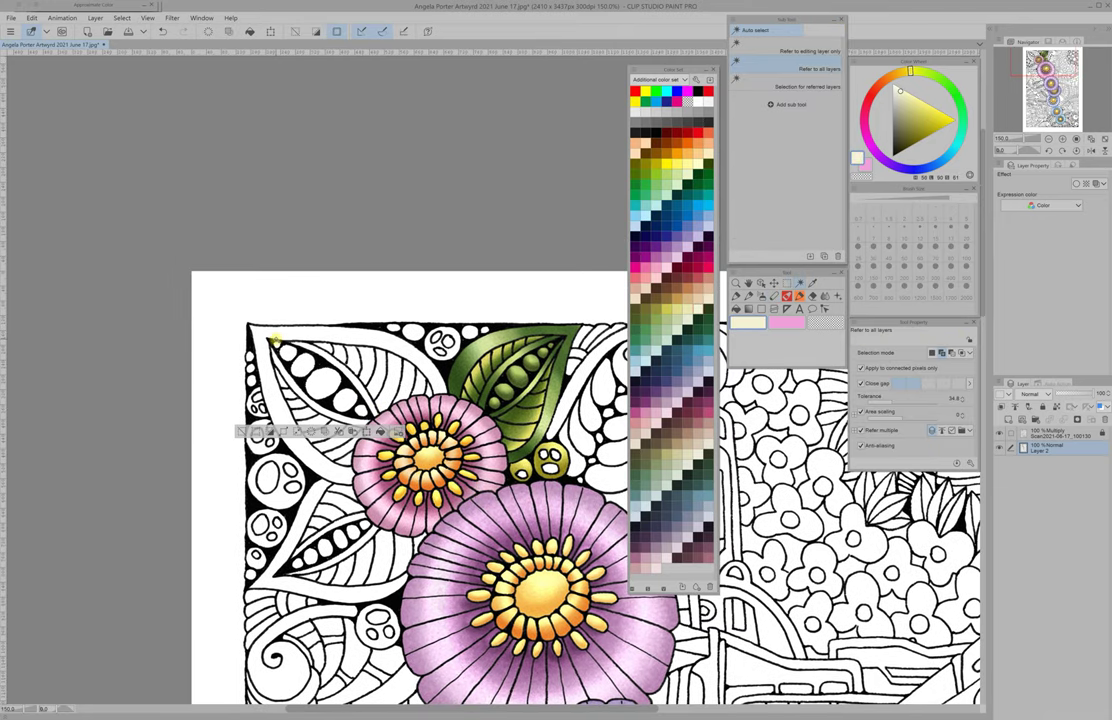
{"action": "key", "text": "b"}
{"action": "left_click", "coordinate": [815, 175]}
{"action": "left_click_drag", "start_coordinate": [285, 350], "coordinate": [300, 372]}
{"action": "left_click", "coordinate": [815, 163]}
{"action": "left_click", "coordinate": [650, 280]}
{"action": "mouse_move", "coordinate": [256, 300]}
{"action": "left_mouse_down"}
{"action": "mouse_move", "coordinate": [292, 336]}
{"action": "mouse_move", "coordinate": [276, 345]}
{"action": "mouse_move", "coordinate": [253, 327]}
{"action": "mouse_move", "coordinate": [290, 347]}
{"action": "left_mouse_up"}
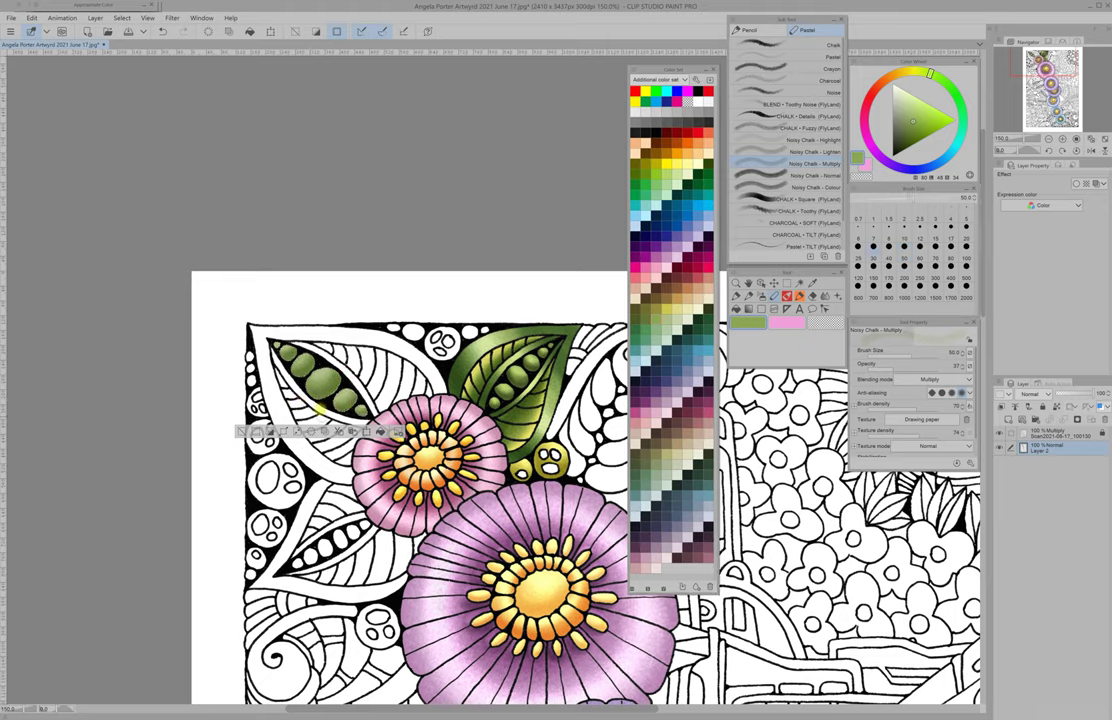
- Highlight the upper leaf's green seeds in pale yellow with Noisy Chalk - Highlight at size 40
{"action": "left_click", "coordinate": [815, 140]}
{"action": "left_click", "coordinate": [645, 280]}
{"action": "mouse_move", "coordinate": [262, 305]}
{"action": "left_mouse_down"}
{"action": "mouse_move", "coordinate": [264, 330]}
{"action": "mouse_move", "coordinate": [305, 350]}
{"action": "left_mouse_up"}
{"action": "left_click_drag", "start_coordinate": [240, 300], "coordinate": [258, 316]}
- Colour the pod around the seeds green, shade it darker with Noisy Chalk - Multiply at size 80 and highlight it yellow-green at size 40
{"action": "left_click", "coordinate": [815, 175]}
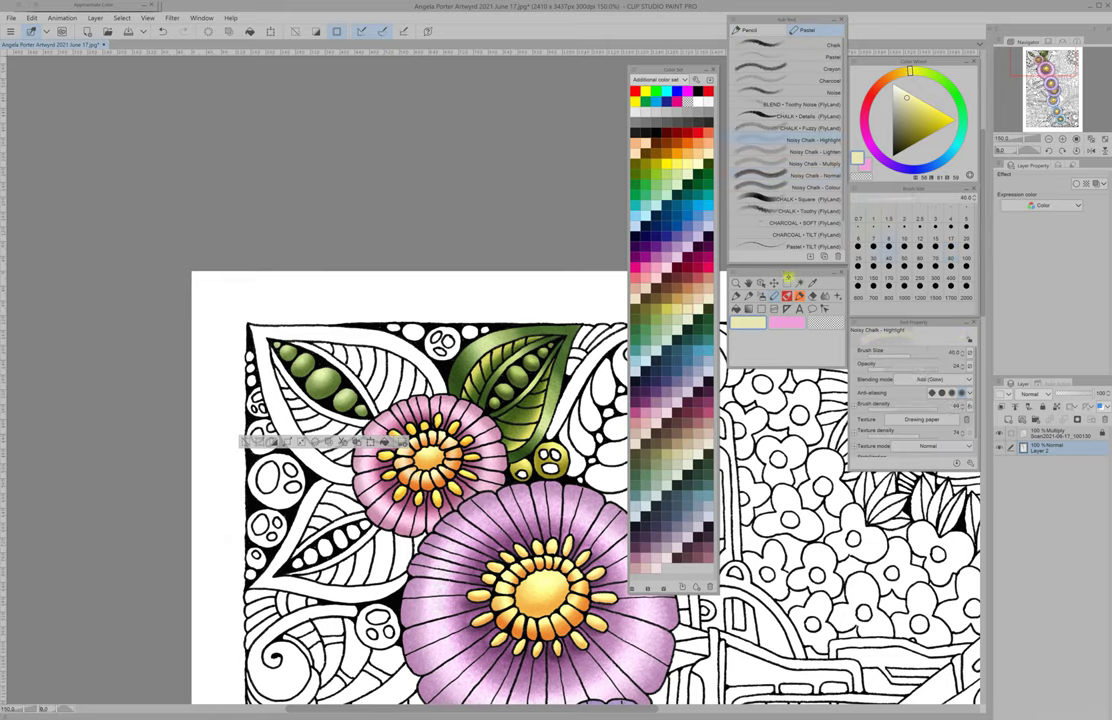
{"action": "key", "text": "ctrl+z"}
{"action": "key", "text": "ctrl+z"}
{"action": "left_click", "coordinate": [650, 165]}
{"action": "left_click", "coordinate": [815, 163]}
{"action": "left_click", "coordinate": [392, 385], "text": "alt"}
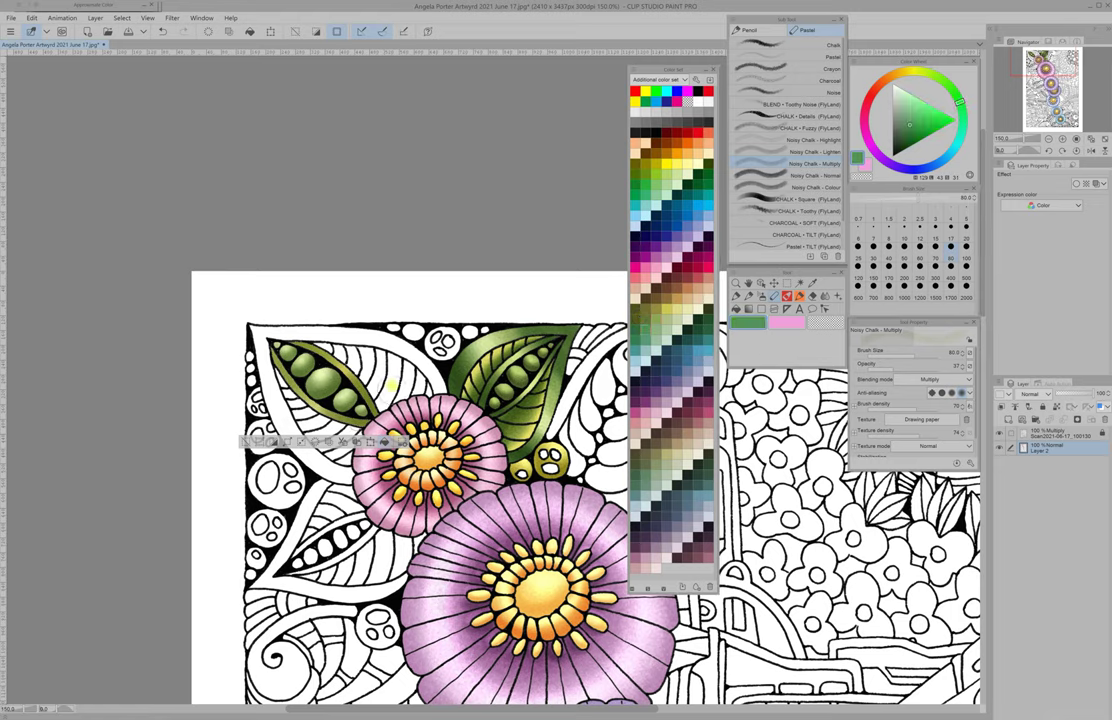
{"action": "left_click", "coordinate": [815, 139]}
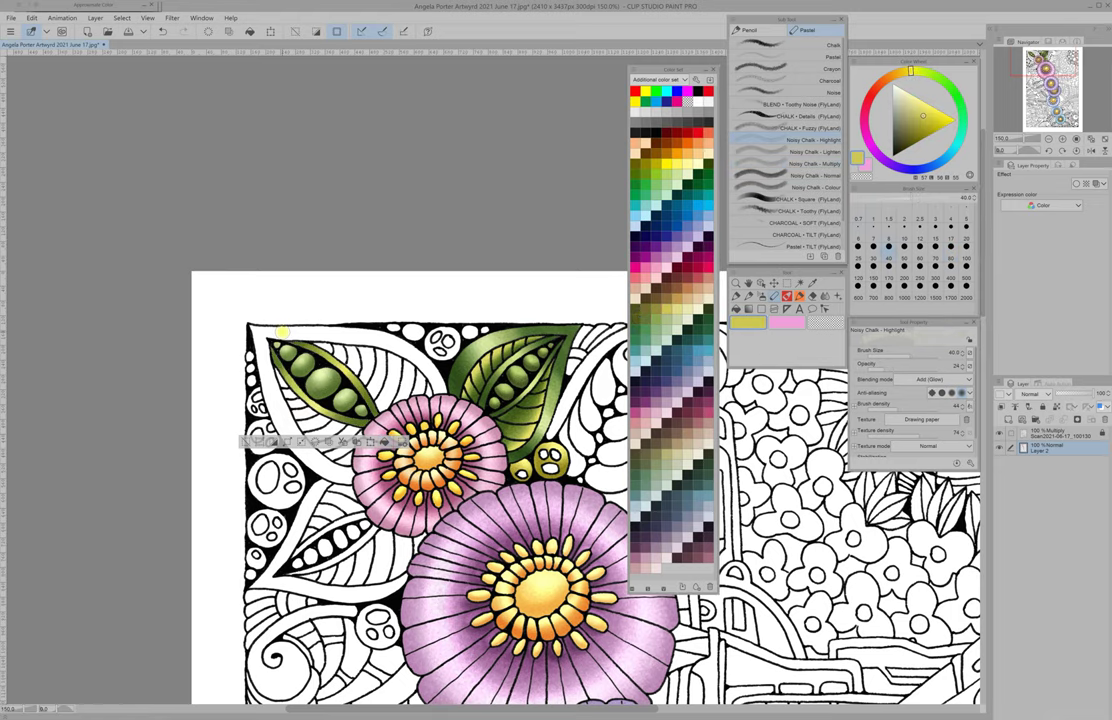
- Colour the leaf's ribbed sections yellow-green, shade them green with Noisy Chalk - Multiply at size 80, and fill the leaf's outer border light green
{"action": "left_click", "coordinate": [815, 175]}
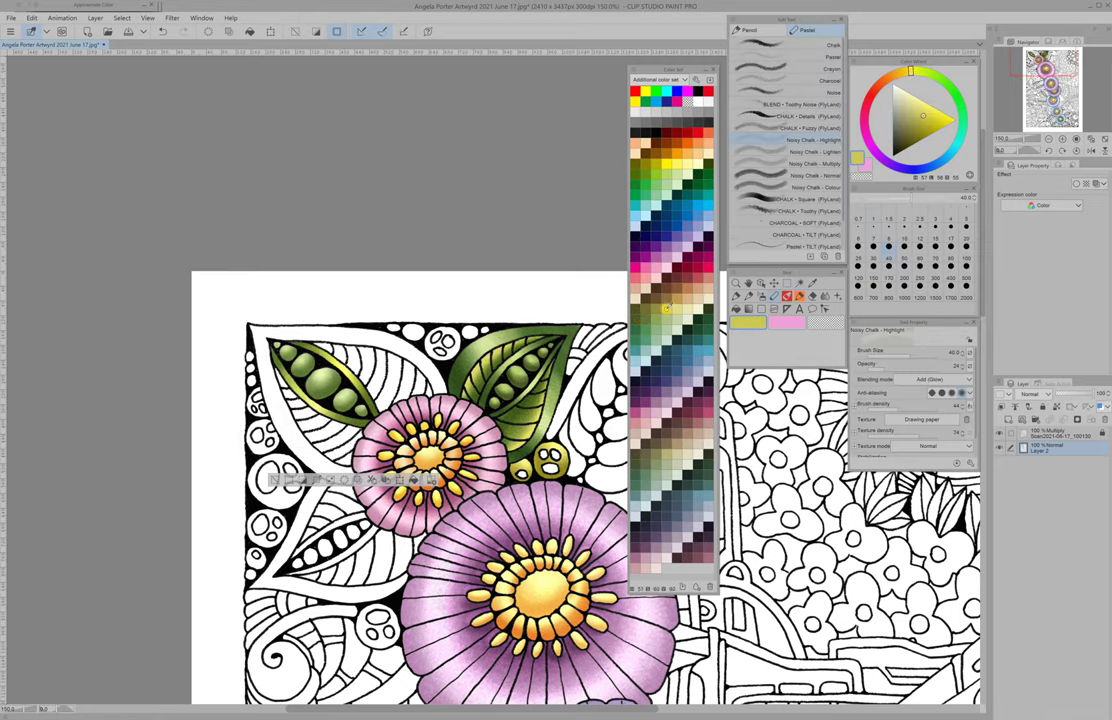
{"action": "mouse_move", "coordinate": [260, 340]}
{"action": "left_mouse_down"}
{"action": "mouse_move", "coordinate": [300, 390]}
{"action": "mouse_move", "coordinate": [350, 330]}
{"action": "mouse_move", "coordinate": [390, 365]}
{"action": "left_mouse_up"}
{"action": "left_click", "coordinate": [815, 163]}
{"action": "mouse_move", "coordinate": [315, 315]}
{"action": "left_mouse_down"}
{"action": "mouse_move", "coordinate": [355, 355]}
{"action": "mouse_move", "coordinate": [285, 305]}
{"action": "mouse_move", "coordinate": [270, 375]}
{"action": "mouse_move", "coordinate": [290, 380]}
{"action": "left_mouse_up"}
{"action": "left_click_drag", "start_coordinate": [930, 73], "coordinate": [960, 101]}
{"action": "left_click", "coordinate": [815, 140]}
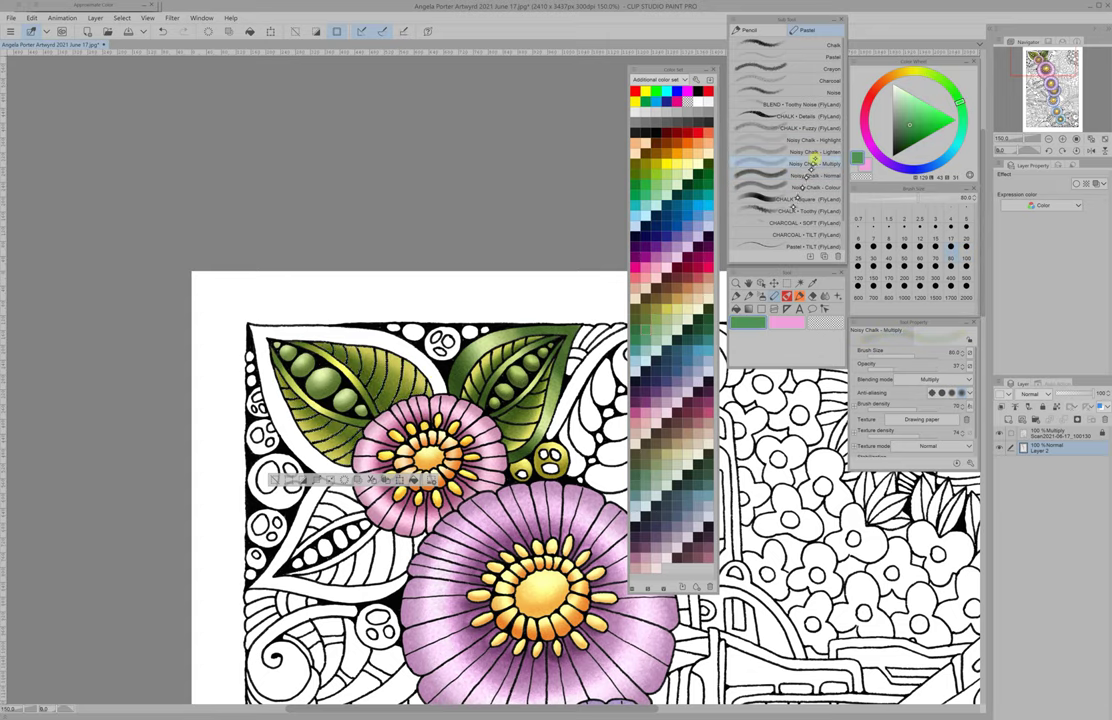
{"action": "left_click_drag", "start_coordinate": [268, 474], "coordinate": [276, 480]}
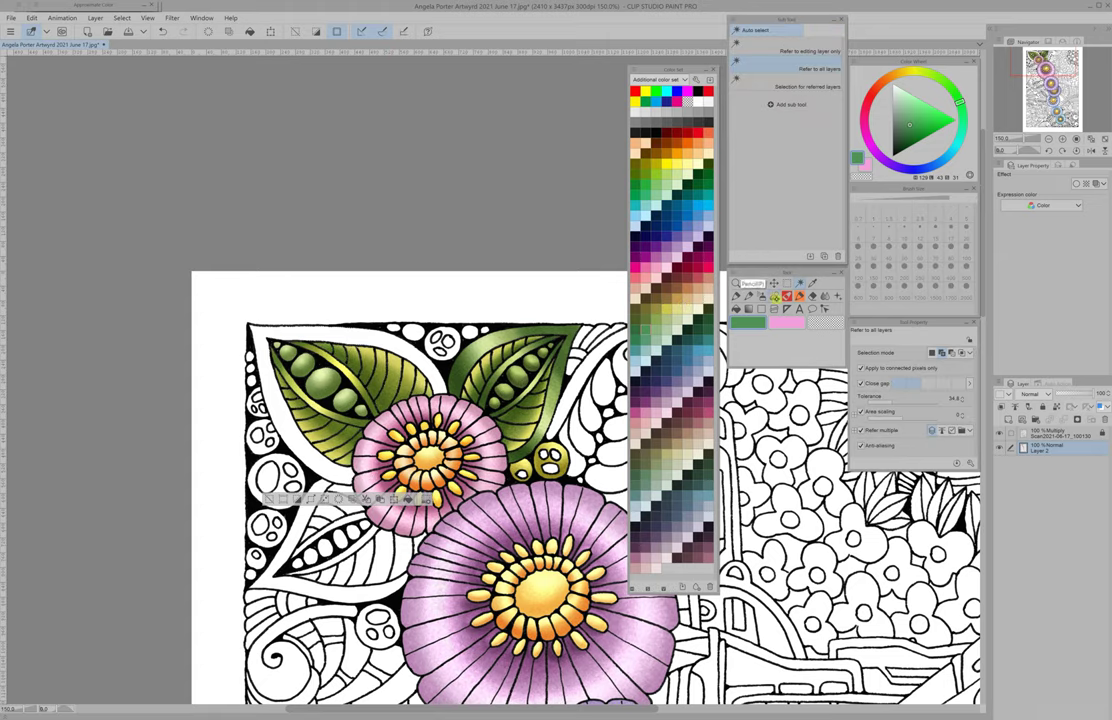
{"action": "left_click", "coordinate": [815, 175]}
- Colour the round pods around the leaf yellow-green, shade them with Noisy Chalk - Multiply at size 60 and highlight them pale yellow at size 40
{"action": "key", "text": "w"}
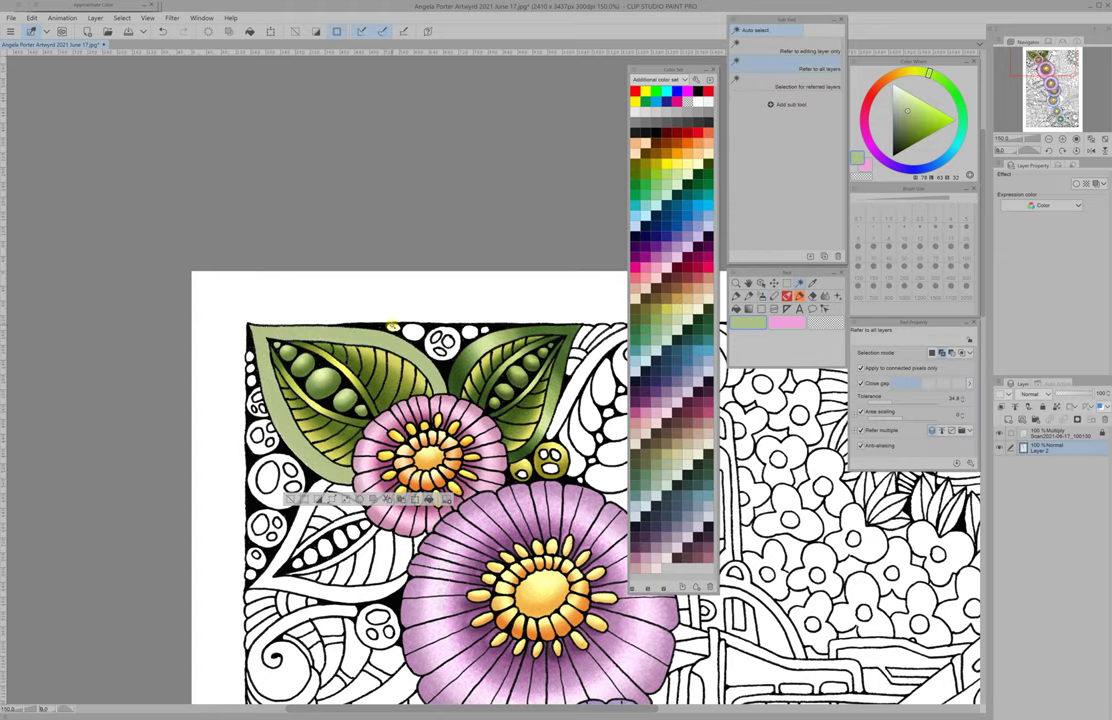
{"action": "left_click", "coordinate": [263, 386]}
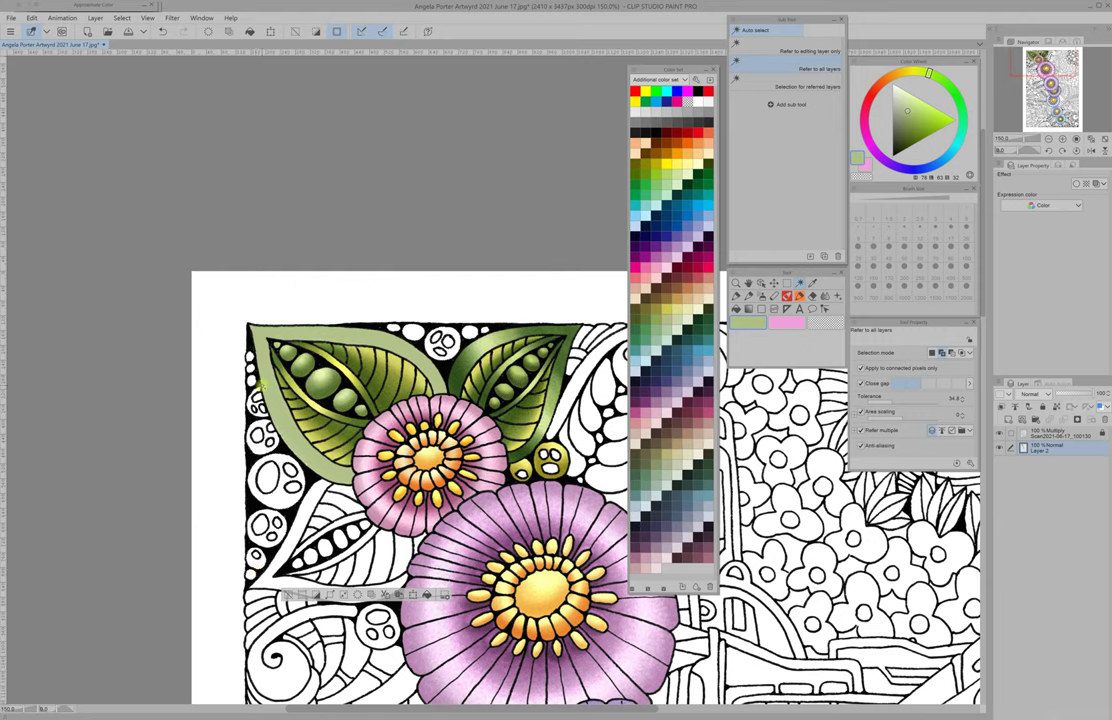
{"action": "key", "text": "b"}
{"action": "mouse_move", "coordinate": [230, 370]}
{"action": "left_mouse_down"}
{"action": "mouse_move", "coordinate": [228, 500]}
{"action": "mouse_move", "coordinate": [250, 340]}
{"action": "mouse_move", "coordinate": [236, 320]}
{"action": "left_mouse_up"}
{"action": "left_click_drag", "start_coordinate": [228, 470], "coordinate": [242, 438]}
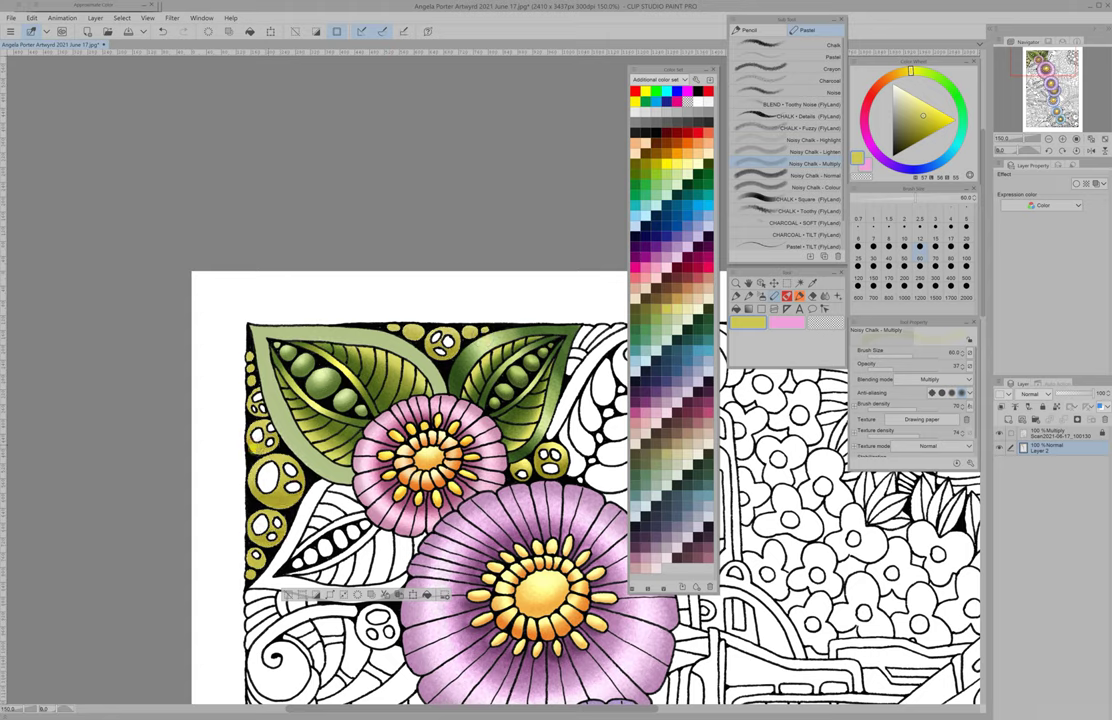
{"action": "left_click", "coordinate": [241, 410], "text": "alt"}
{"action": "left_click", "coordinate": [815, 140]}
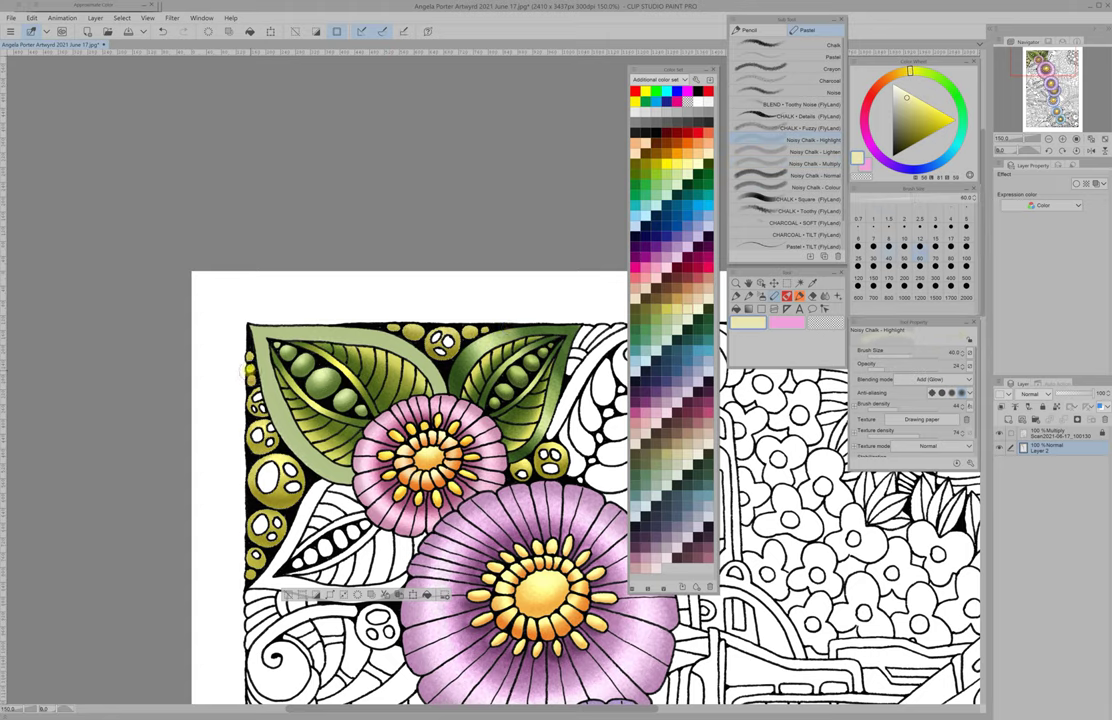
- Colour the spots inside the round pods magenta, shade them purple with Noisy Chalk - Multiply, highlight them pale pink at size 25 and clear the selection
{"action": "key", "text": "w"}
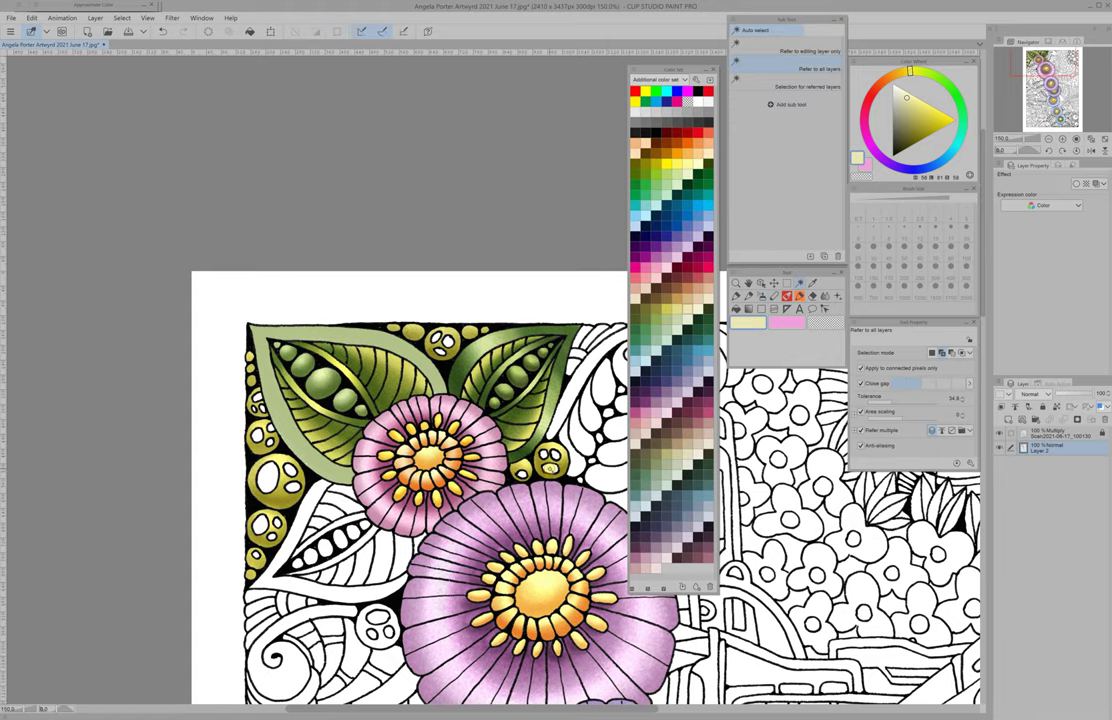
{"action": "key", "text": "p"}
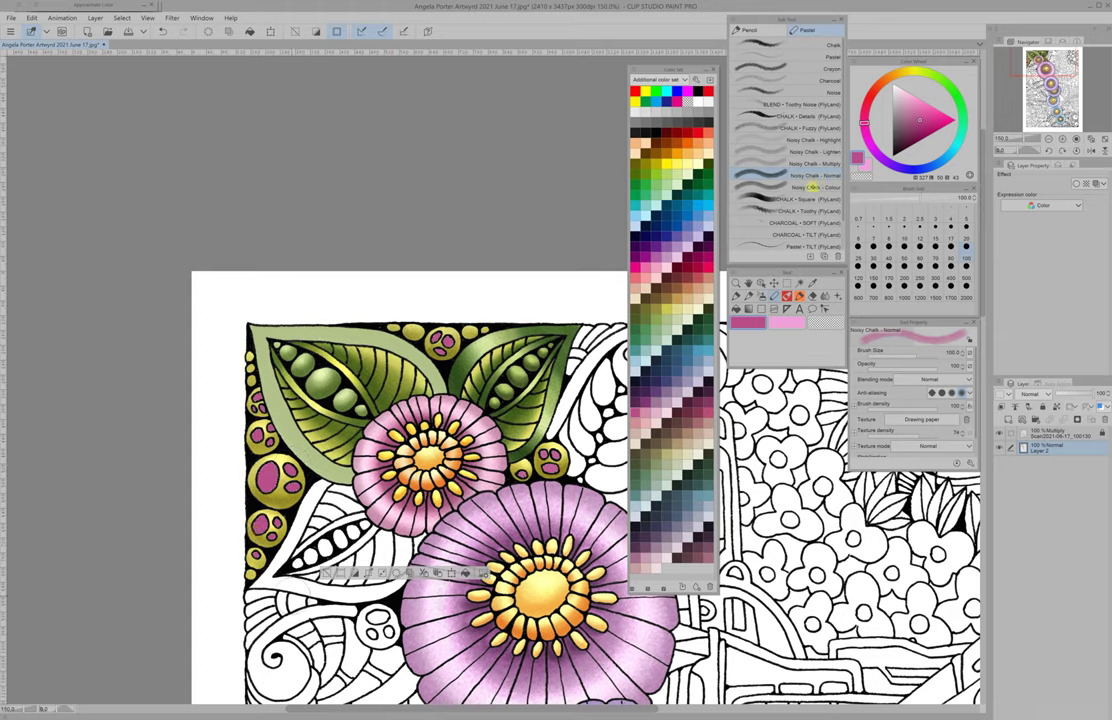
{"action": "left_click", "coordinate": [815, 163]}
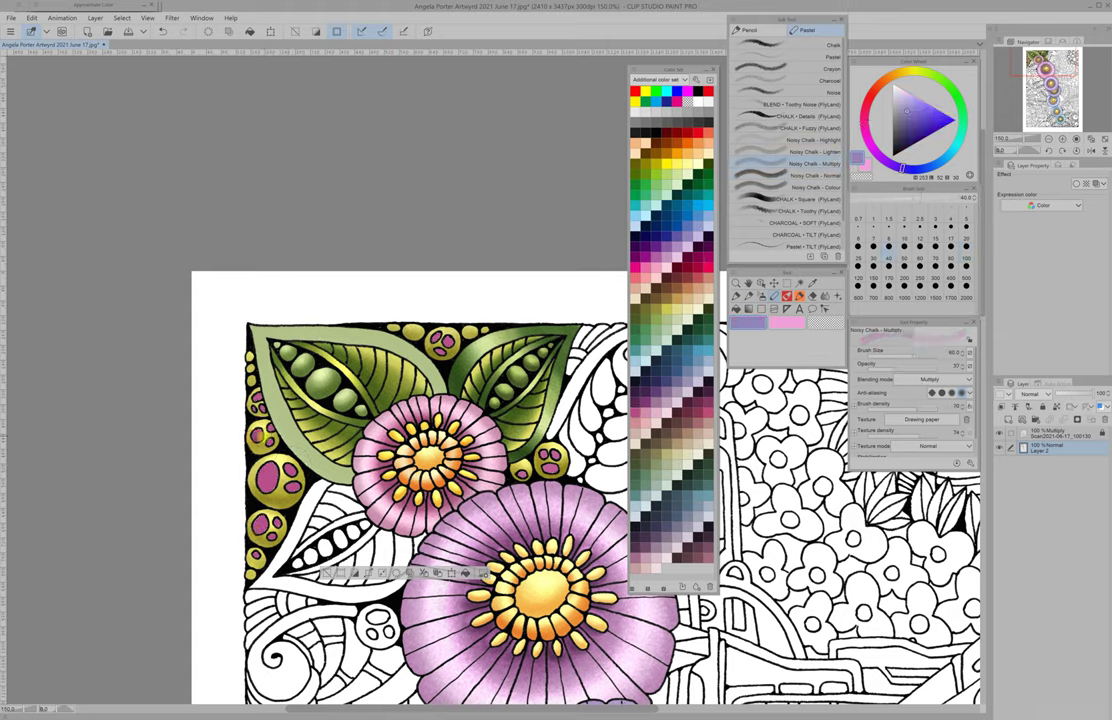
{"action": "key", "text": "bracketleft"}
{"action": "key", "text": "bracketleft"}
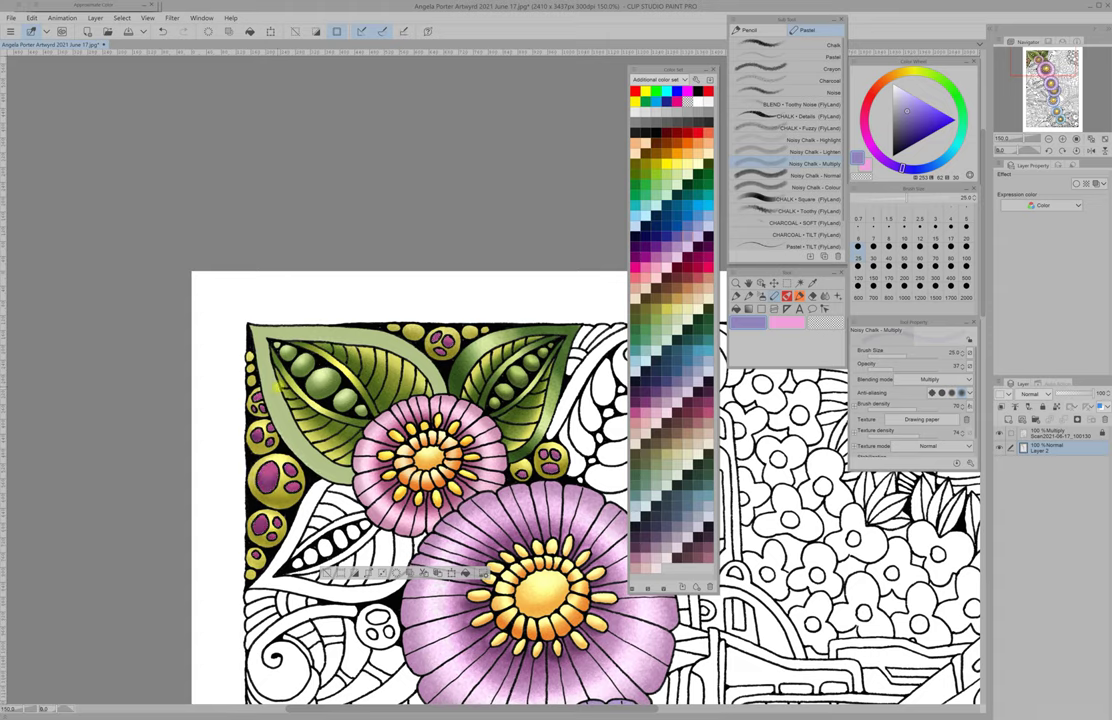
{"action": "left_click", "coordinate": [815, 140]}
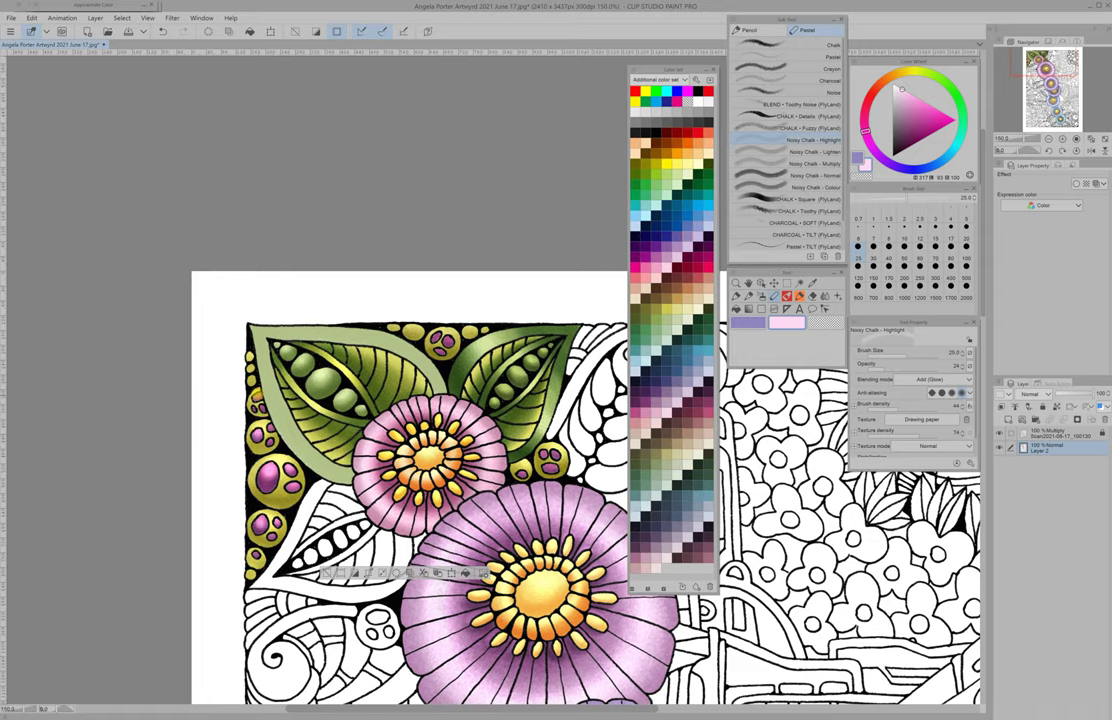
{"action": "key", "text": "ctrl+d"}
- Colour the spiral tendril beside the smaller leaf light green, shade it darker with Noisy Chalk - Multiply and highlight it yellow at size 60
{"action": "key", "text": "ctrl+0"}
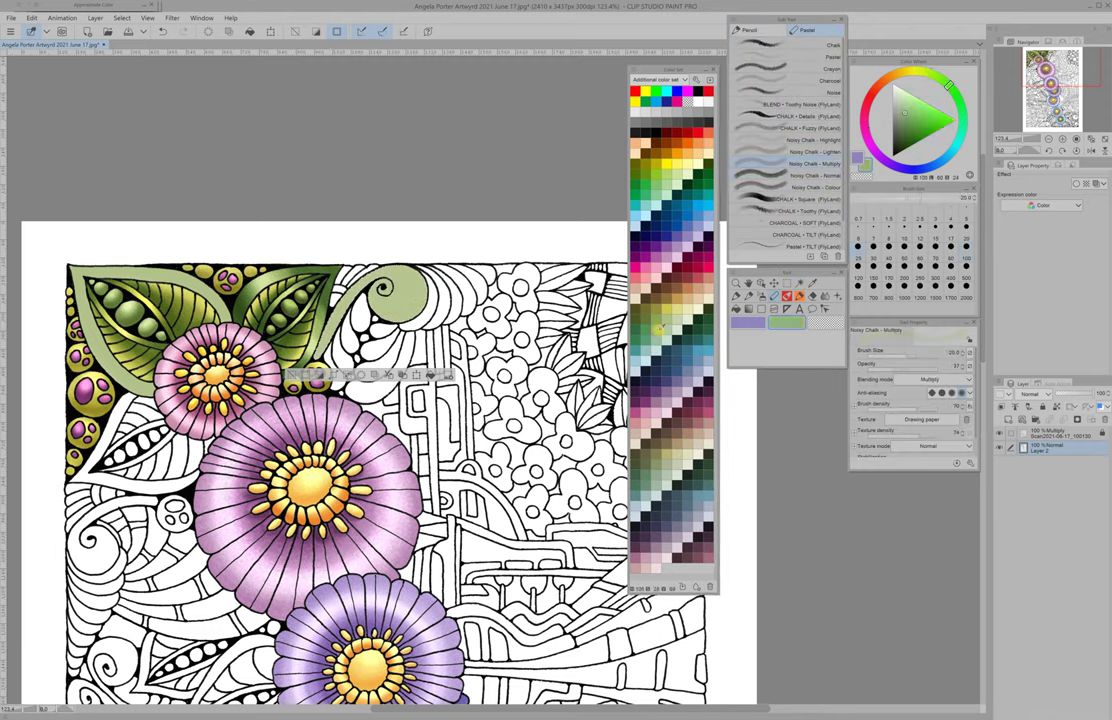
{"action": "mouse_move", "coordinate": [370, 240]}
{"action": "left_mouse_down"}
{"action": "mouse_move", "coordinate": [285, 305]}
{"action": "mouse_move", "coordinate": [378, 258]}
{"action": "mouse_move", "coordinate": [335, 265]}
{"action": "mouse_move", "coordinate": [370, 262]}
{"action": "left_mouse_up"}
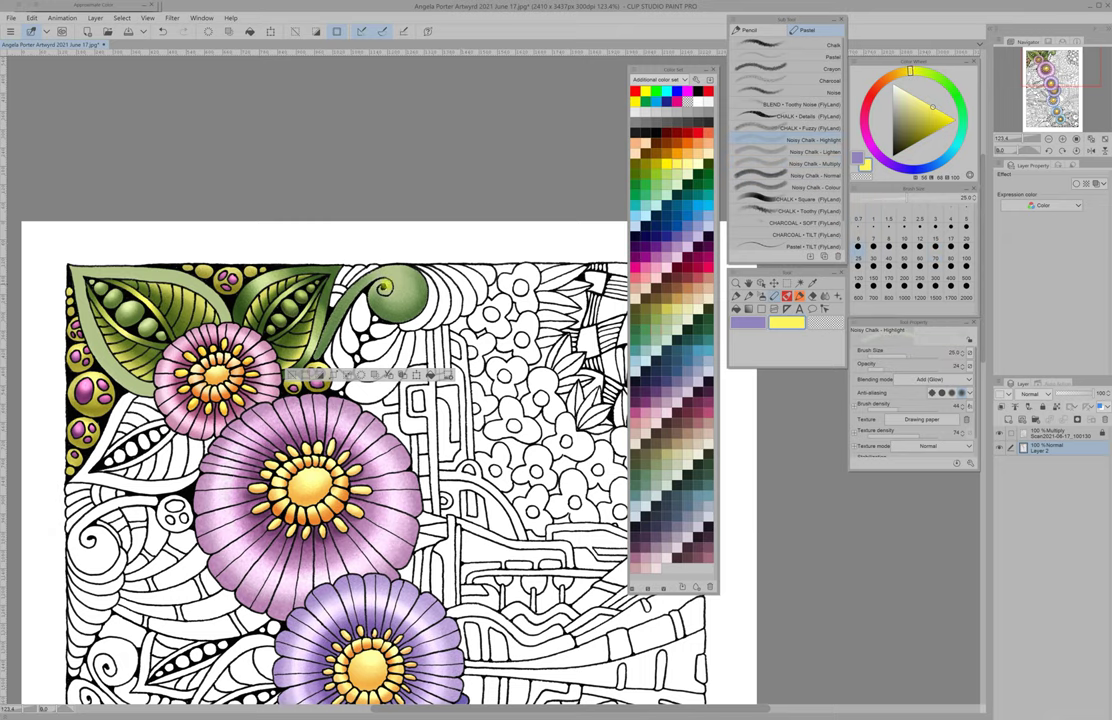
{"action": "left_click_drag", "start_coordinate": [345, 245], "coordinate": [398, 302]}
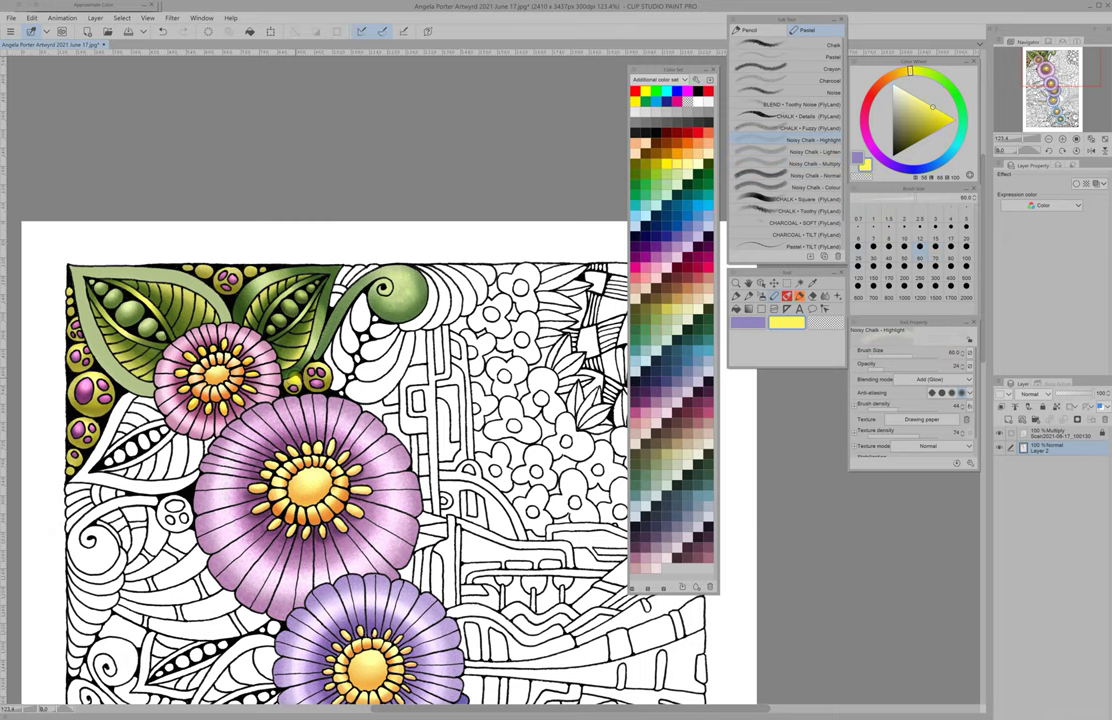
- Colour the tall vertical bars and small hooked frame blue, shade them with Noisy Chalk - Multiply at size 20 and highlight them pale blue at size 25
{"action": "scroll", "coordinate": [405, 298], "scroll_direction": "up", "scroll_amount": 1}
{"action": "left_click", "coordinate": [636, 110]}
{"action": "left_click", "coordinate": [790, 163]}
{"action": "left_click_drag", "start_coordinate": [412, 348], "coordinate": [414, 536]}
{"action": "left_click_drag", "start_coordinate": [413, 350], "coordinate": [416, 460]}
{"action": "left_click", "coordinate": [962, 231]}
{"action": "left_click", "coordinate": [410, 348], "text": "alt"}
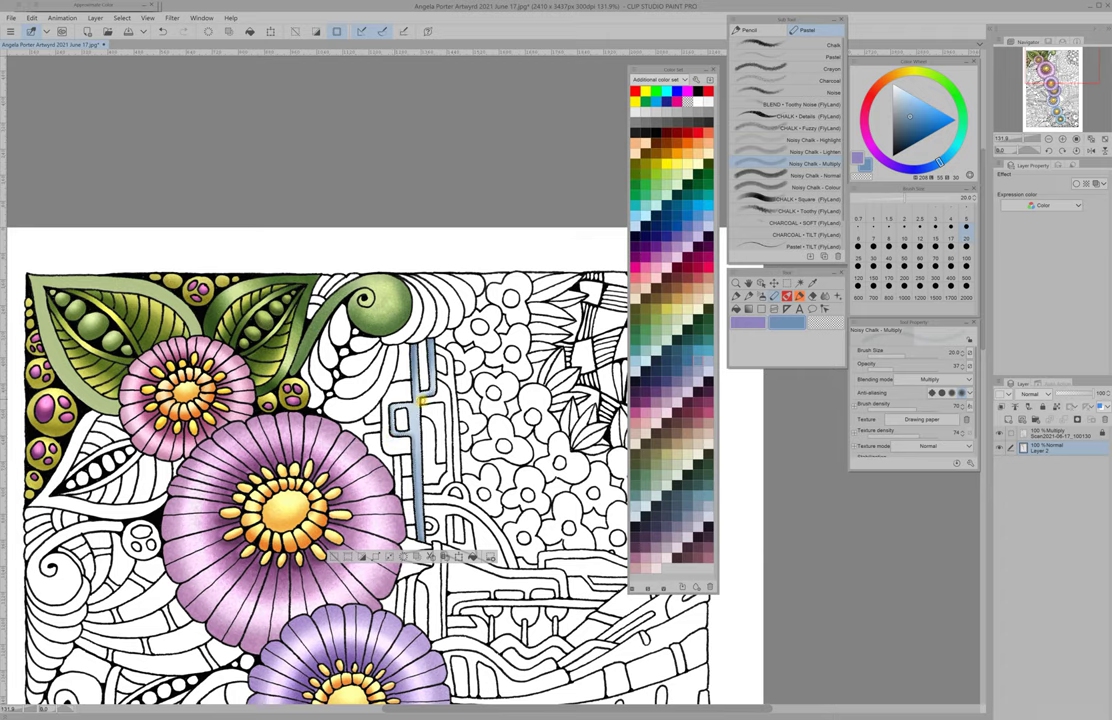
{"action": "left_click", "coordinate": [814, 140]}
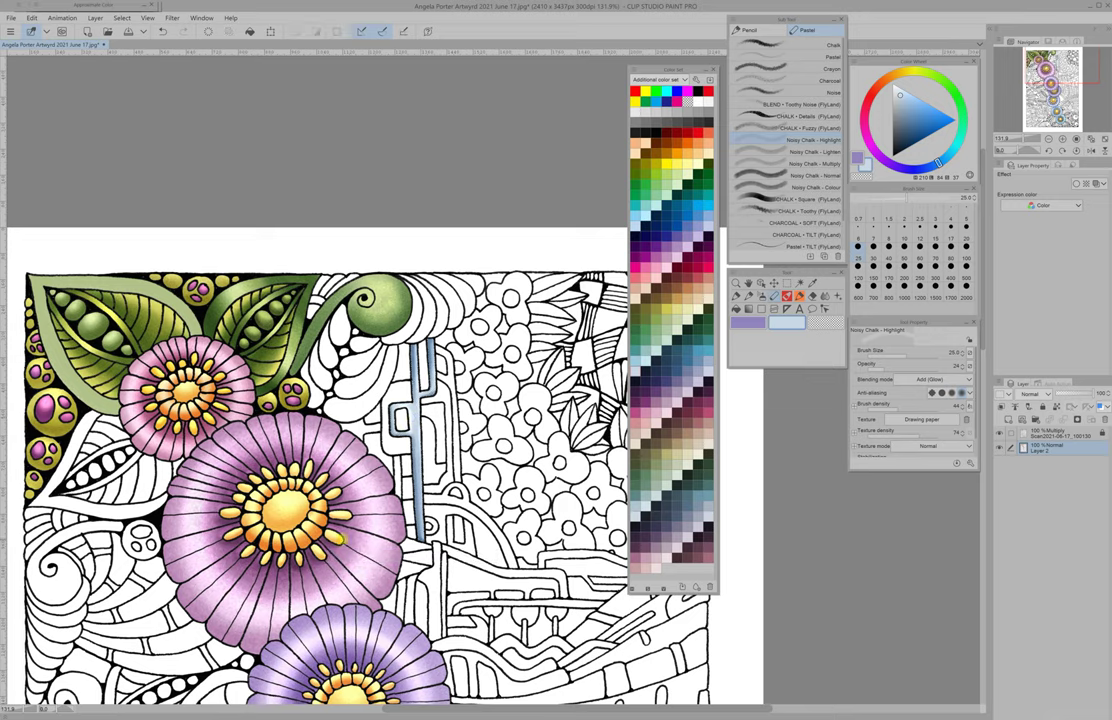
- Colour the small panels enclosed by the blue bars in blue, shaded with Noisy Chalk - Multiply at size 20
{"action": "key", "text": "b"}
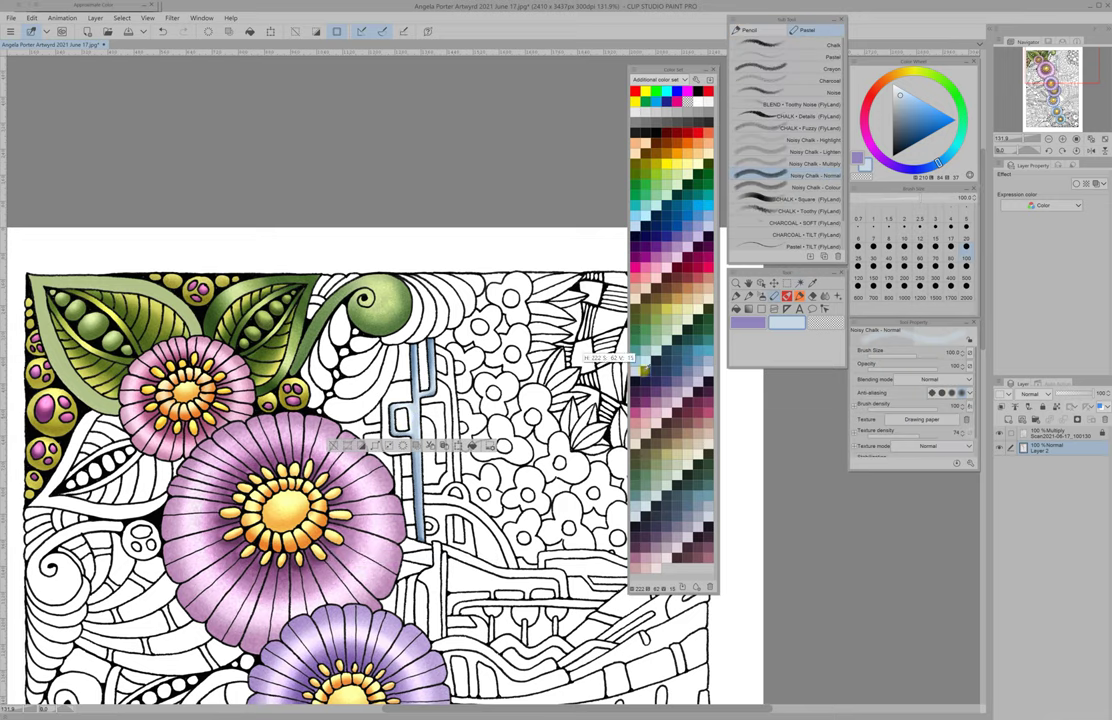
{"action": "key", "text": "b"}
{"action": "left_click", "coordinate": [420, 378], "text": "alt"}
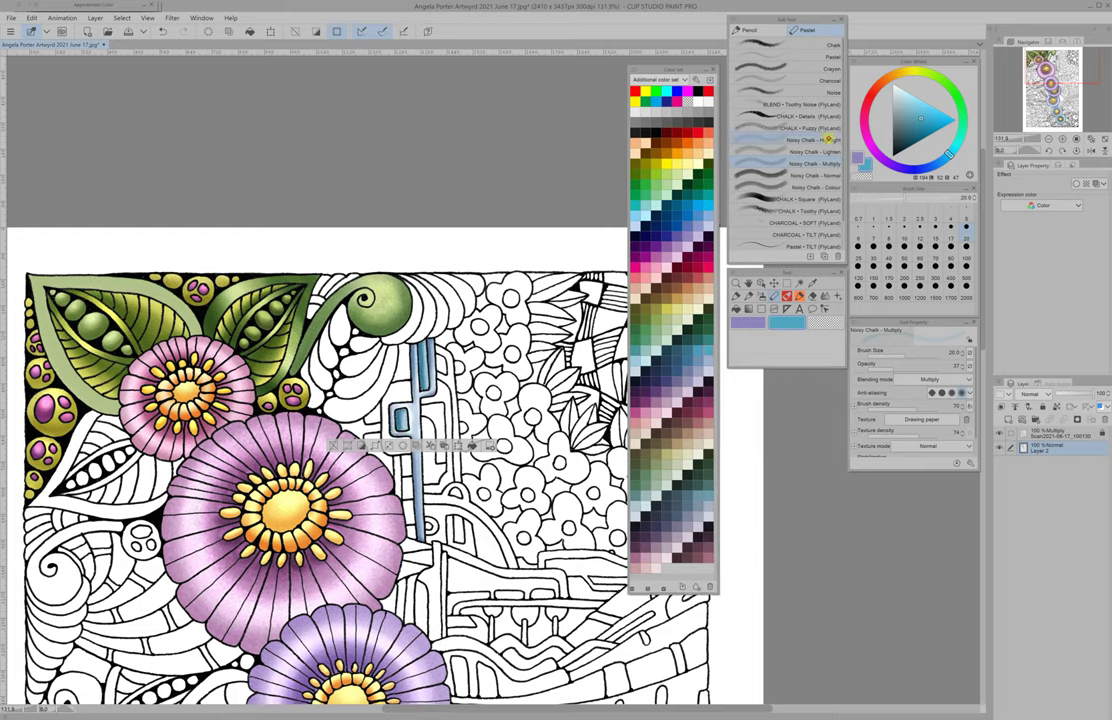
- Colour the rounded frames around the blue bars pale teal at size 100, shade them with Noisy Chalk - Multiply at size 50 and highlight at size 25
{"action": "key", "text": "w"}
{"action": "key", "text": "b"}
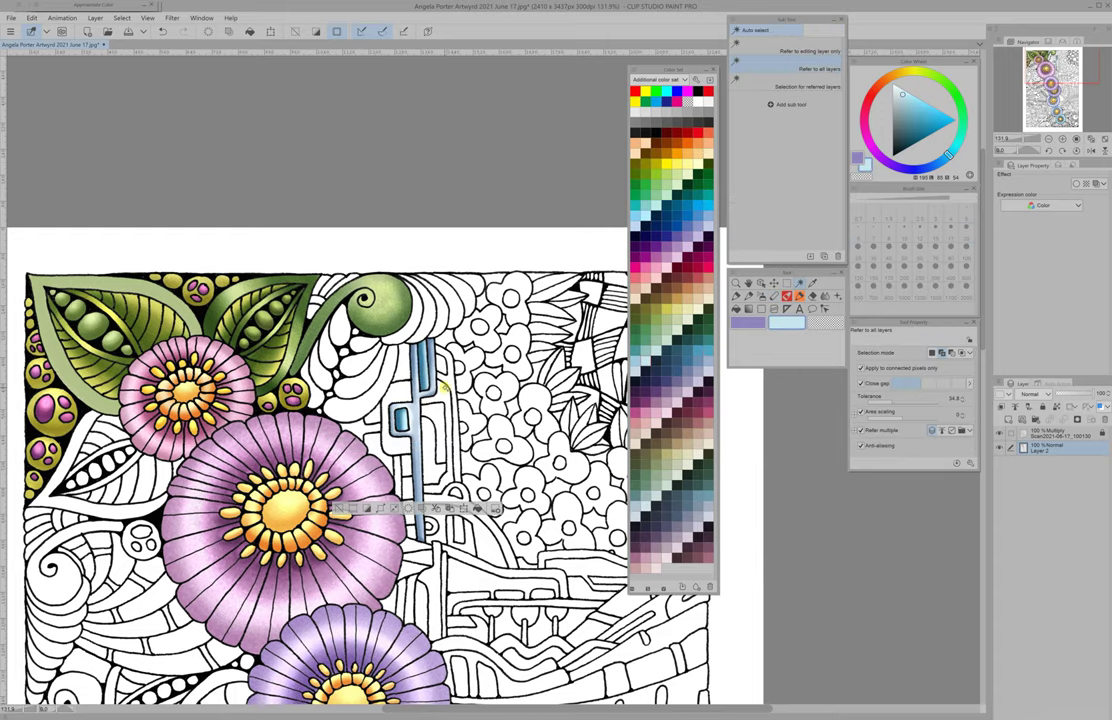
{"action": "left_click", "coordinate": [815, 175]}
{"action": "left_click_drag", "start_coordinate": [390, 345], "coordinate": [440, 385]}
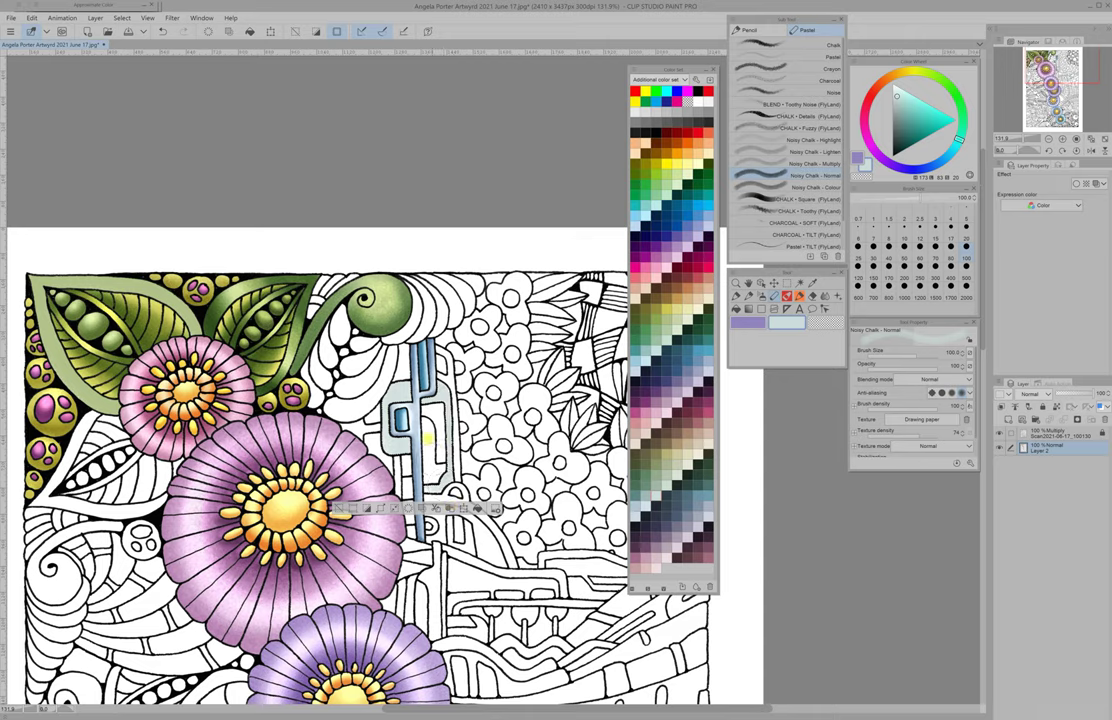
{"action": "left_click", "coordinate": [815, 163]}
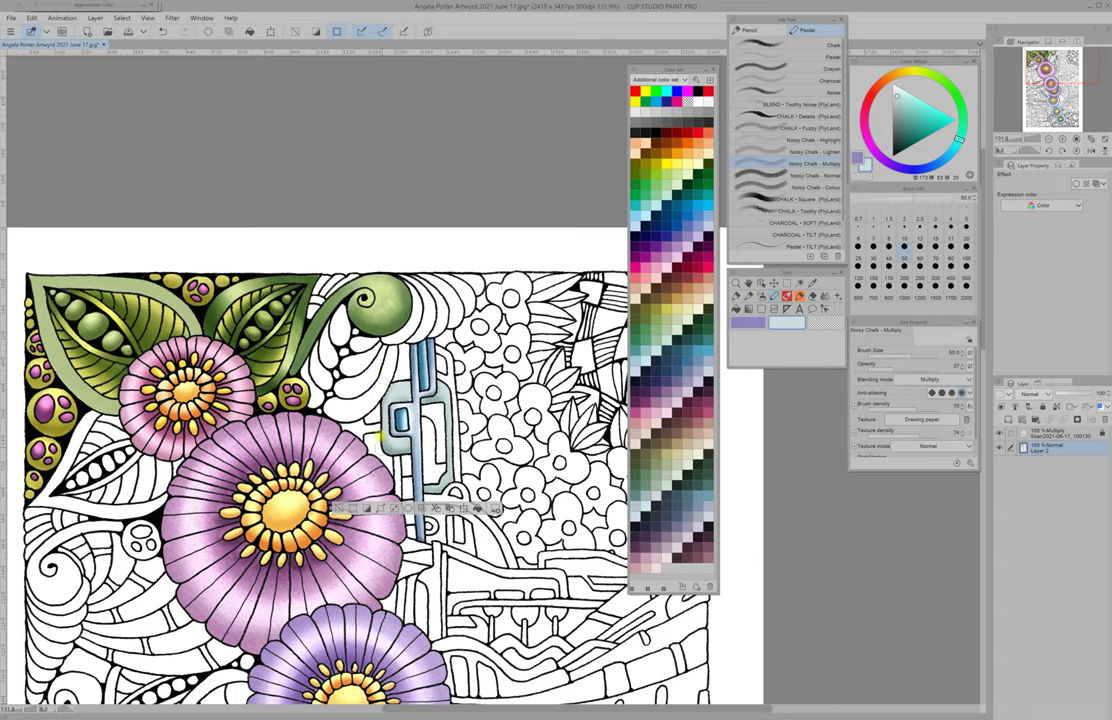
{"action": "left_click", "coordinate": [815, 140]}
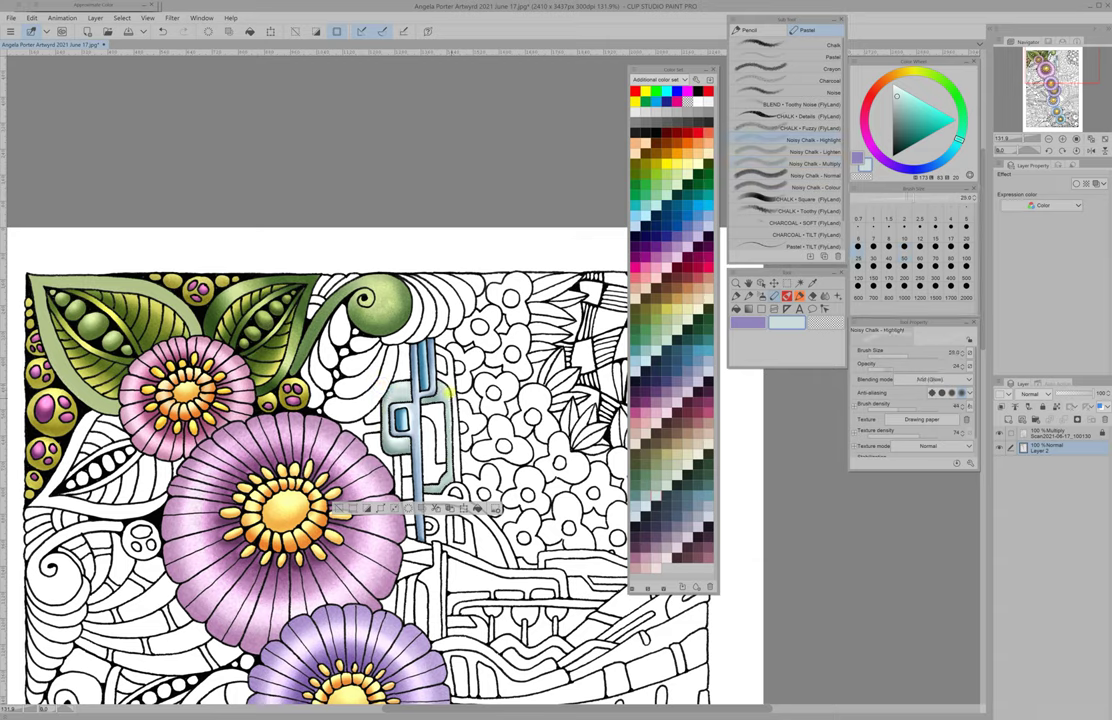
- Colour the recesses by the teal frames pale pink, shade them peach and dark red with Noisy Chalk - Multiply at size 50 and highlight at size 25
{"action": "key", "text": "w"}
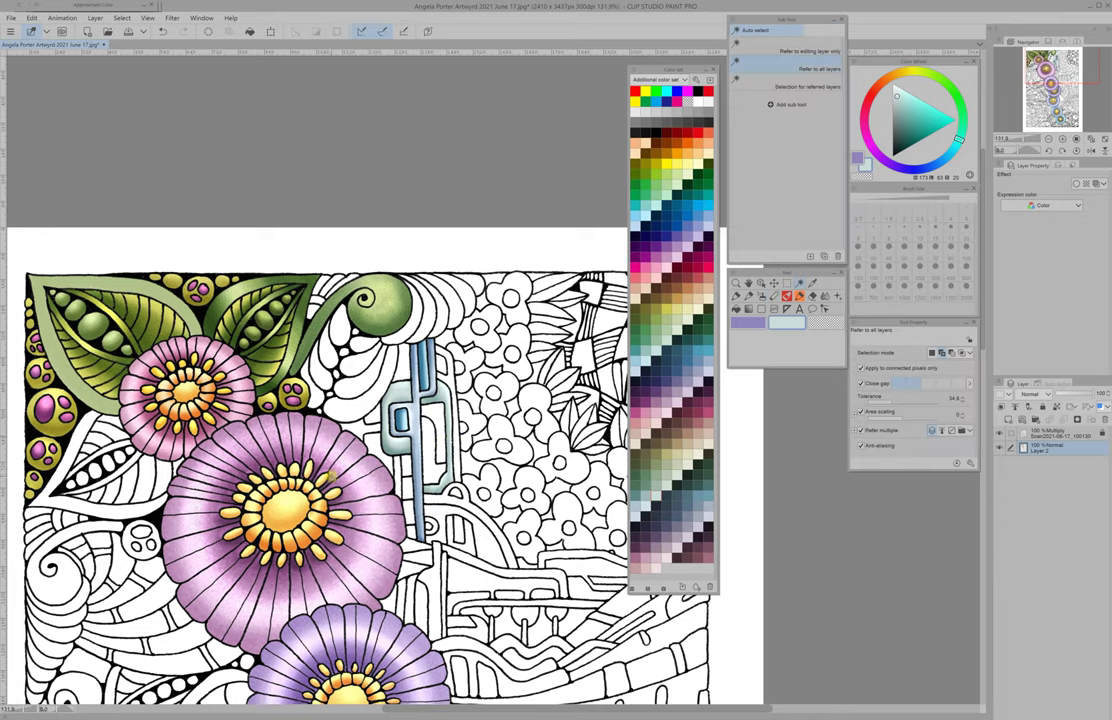
{"action": "key", "text": "p"}
{"action": "left_click", "coordinate": [376, 340], "text": "alt"}
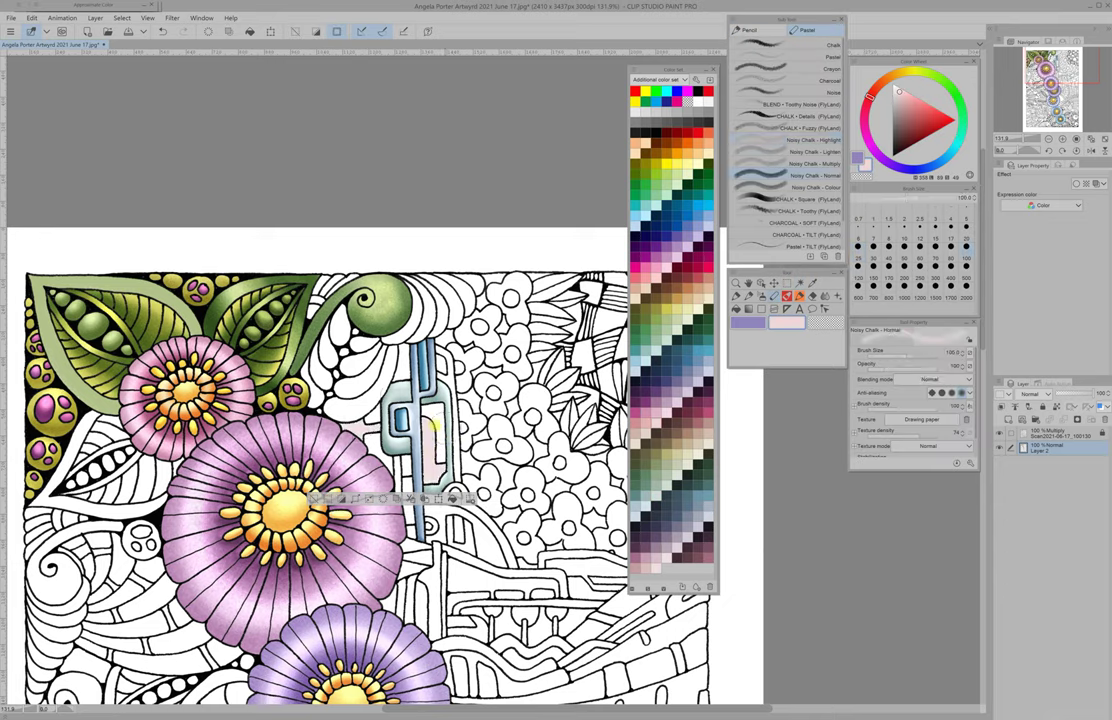
{"action": "key", "text": "comma"}
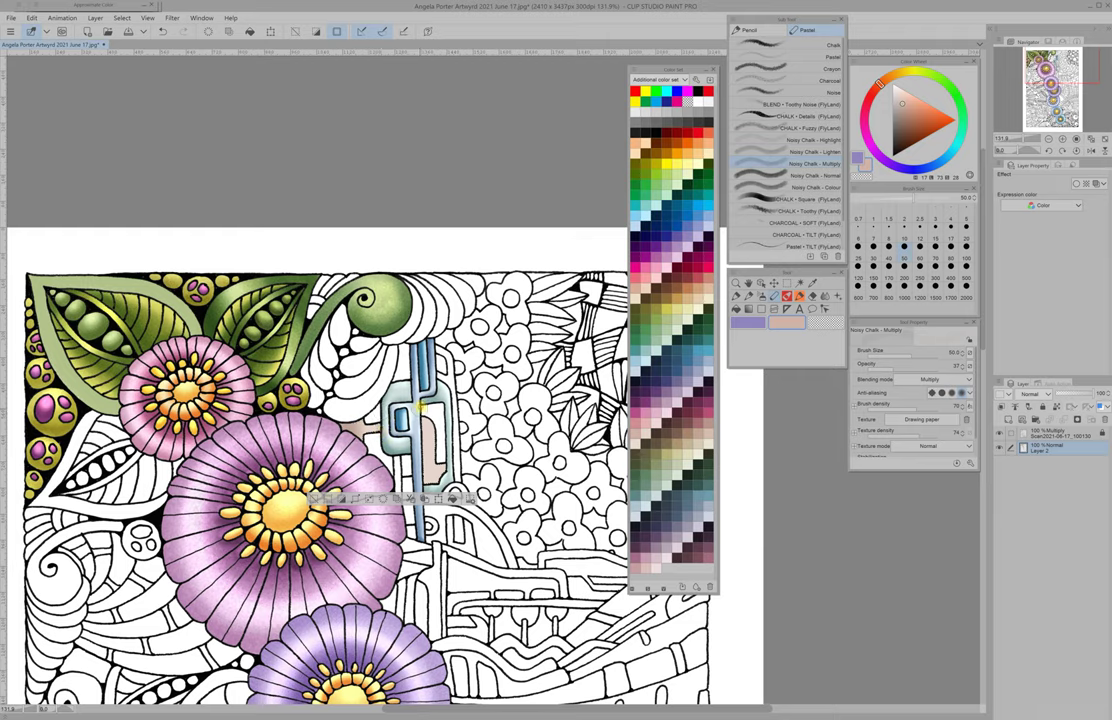
{"action": "left_click_drag", "start_coordinate": [420, 407], "coordinate": [452, 494]}
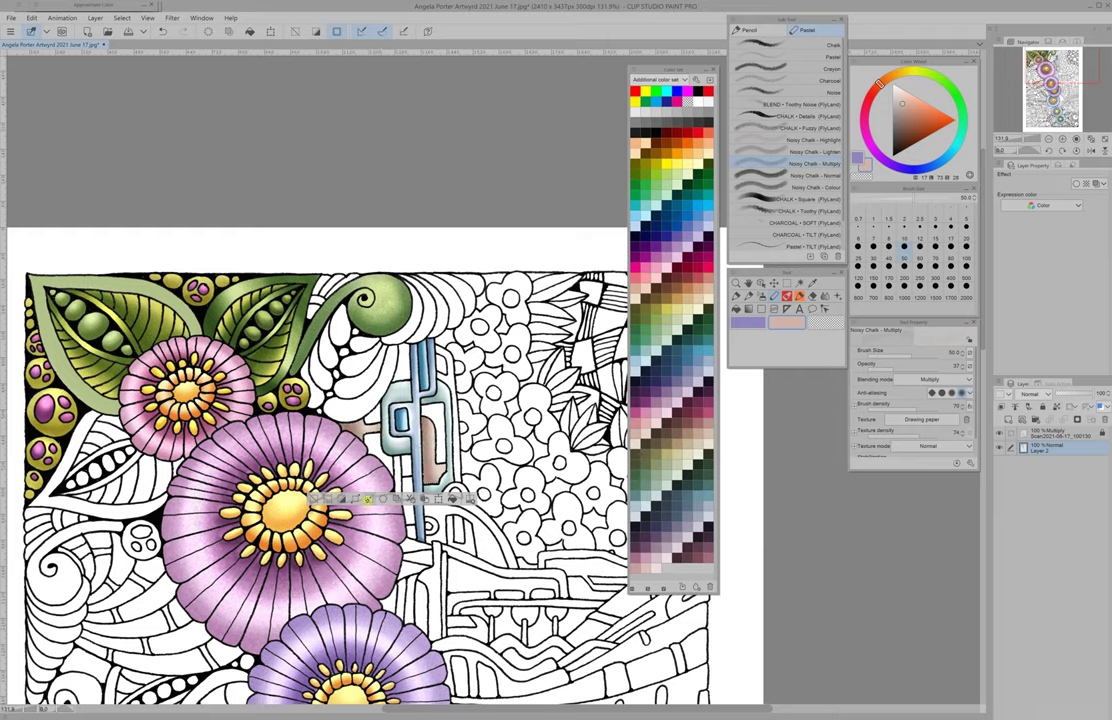
{"action": "left_click", "coordinate": [430, 445], "text": "alt"}
{"action": "left_click_drag", "start_coordinate": [428, 443], "coordinate": [418, 490]}
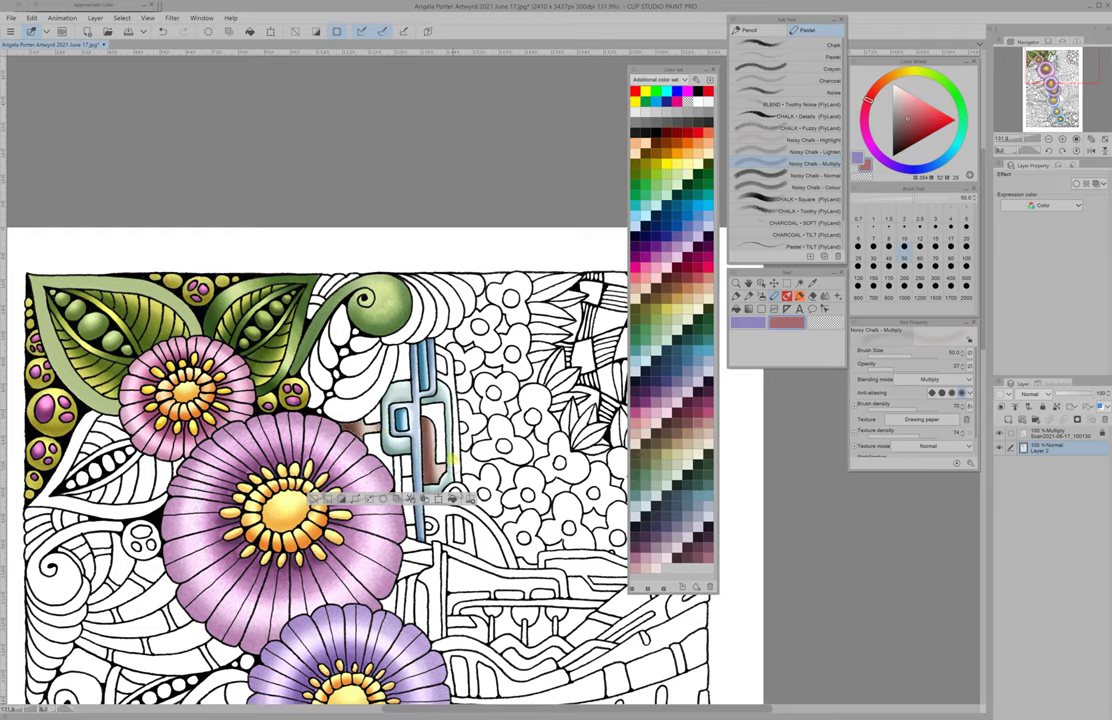
{"action": "left_click", "coordinate": [815, 140]}
{"action": "left_click_drag", "start_coordinate": [432, 440], "coordinate": [438, 470]}
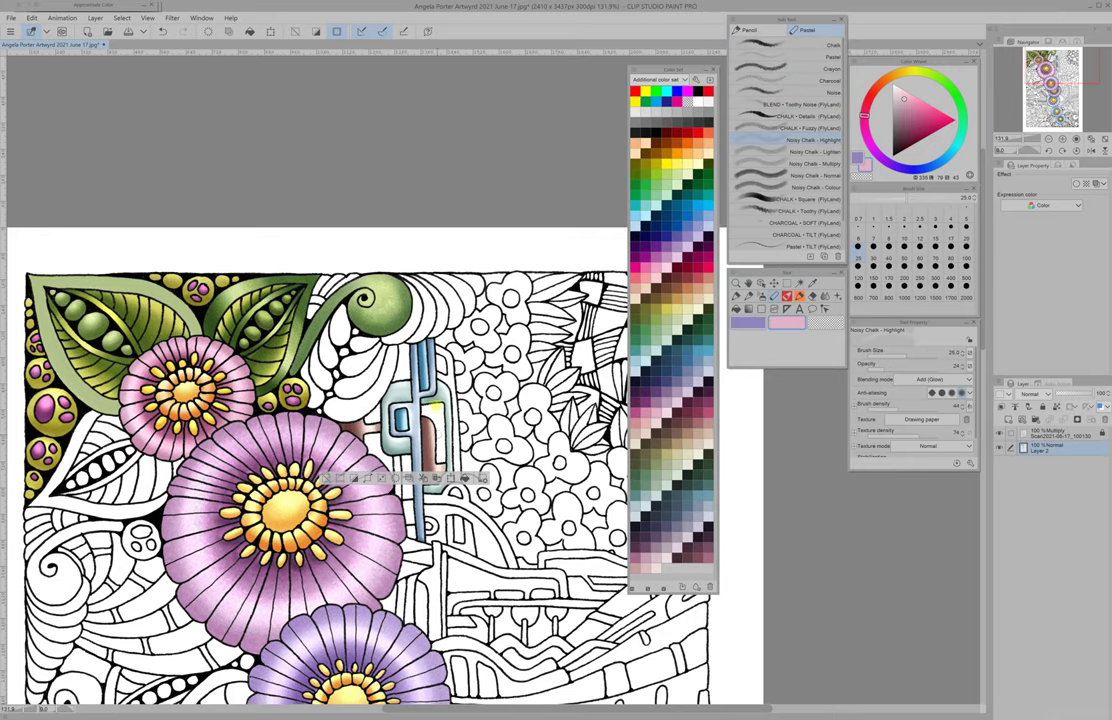
- Shade the pink recesses by the teal frame dark magenta with Noisy Chalk - Multiply at size 50 and highlight them pale pink at size 25
{"action": "left_click", "coordinate": [815, 163]}
{"action": "left_click", "coordinate": [420, 405], "text": "alt"}
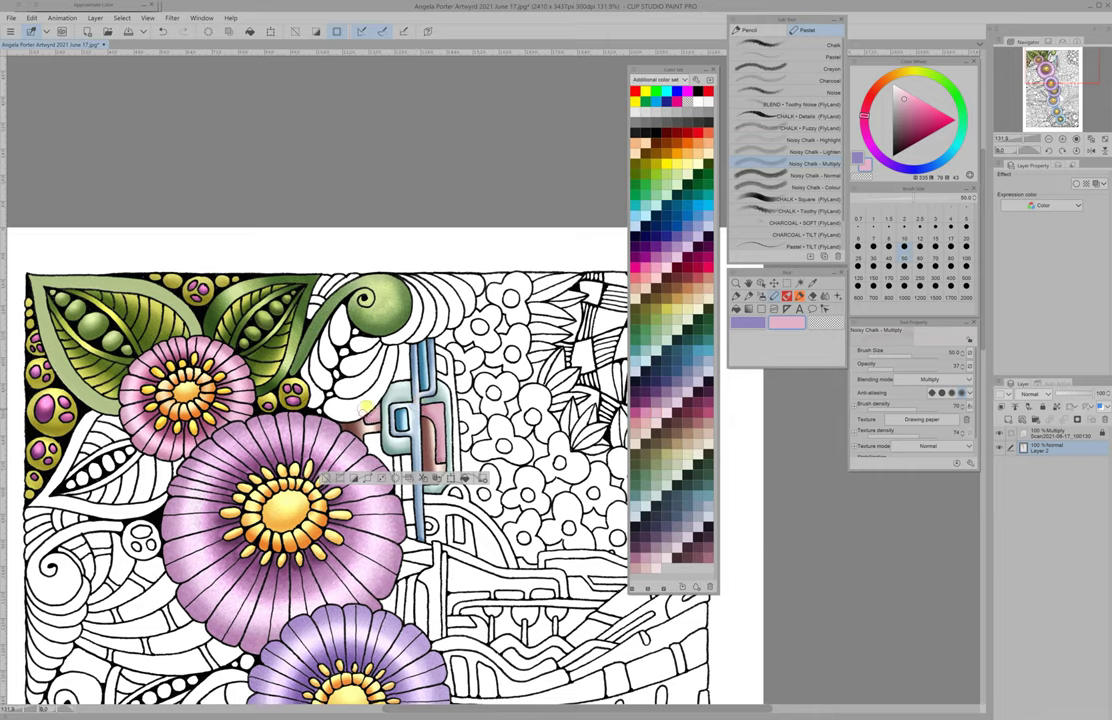
{"action": "key", "text": "comma"}
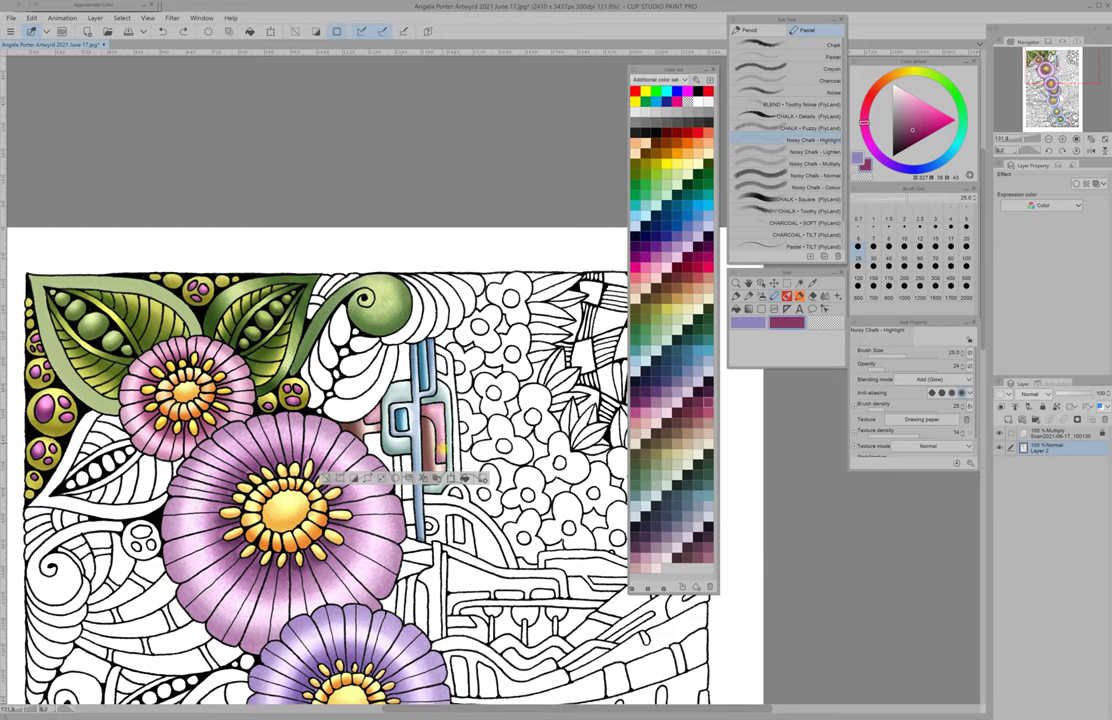
{"action": "left_click", "coordinate": [657, 414]}
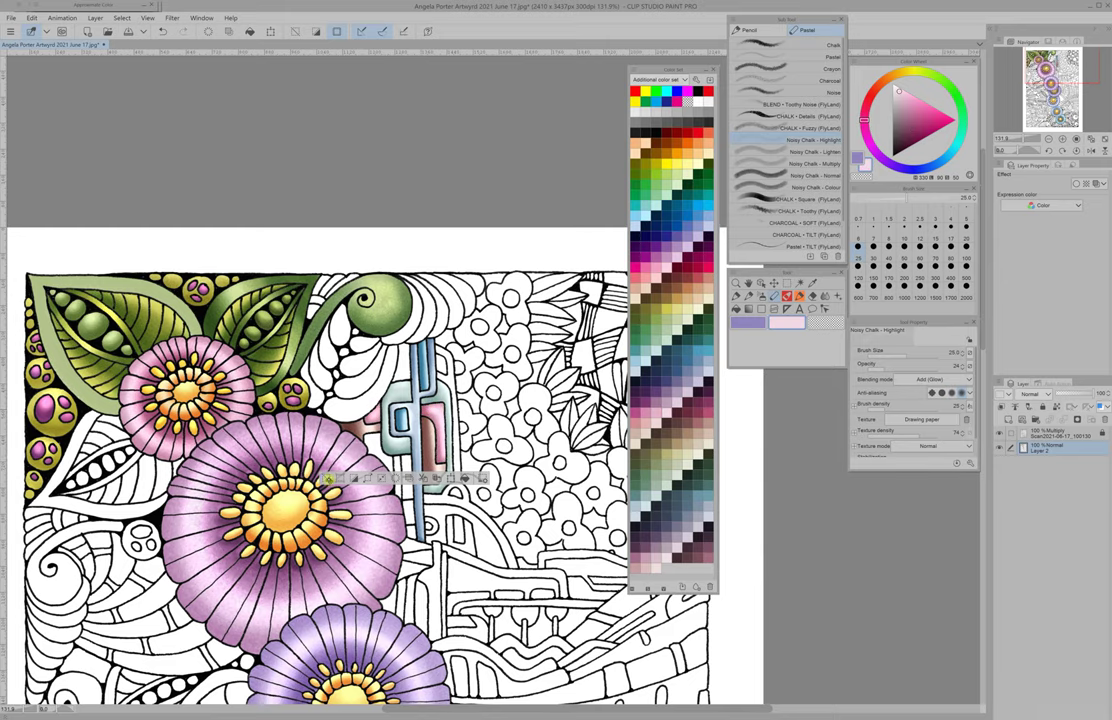
- Colour the strips behind the teal frame pale yellow, shade them olive yellow with Noisy Chalk - Multiply at size 50 and highlight with Noisy Chalk - Highlight
{"action": "scroll", "coordinate": [325, 469], "scroll_direction": "down", "scroll_amount": 5}
{"action": "scroll", "coordinate": [325, 469], "scroll_direction": "up", "scroll_amount": 4}
{"action": "left_click", "coordinate": [688, 452]}
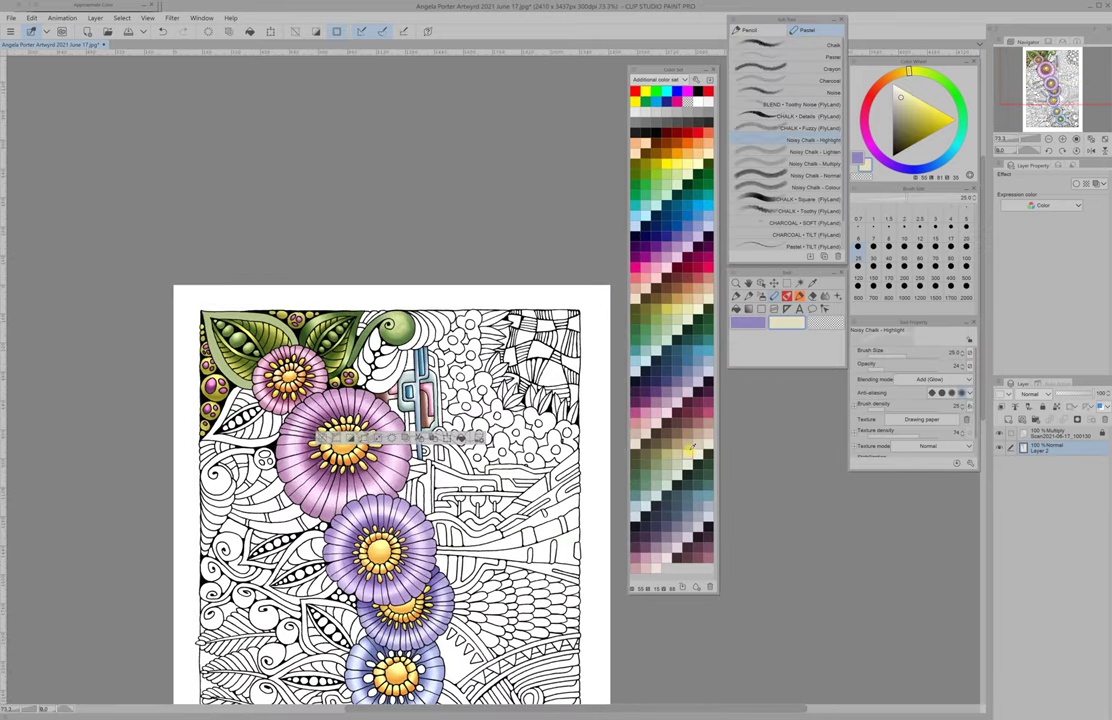
{"action": "left_click", "coordinate": [815, 163]}
{"action": "scroll", "coordinate": [343, 311], "scroll_direction": "up", "scroll_amount": 4}
{"action": "mouse_move", "coordinate": [296, 466]}
{"action": "left_mouse_down"}
{"action": "mouse_move", "coordinate": [264, 412]}
{"action": "mouse_move", "coordinate": [300, 441]}
{"action": "left_mouse_up"}
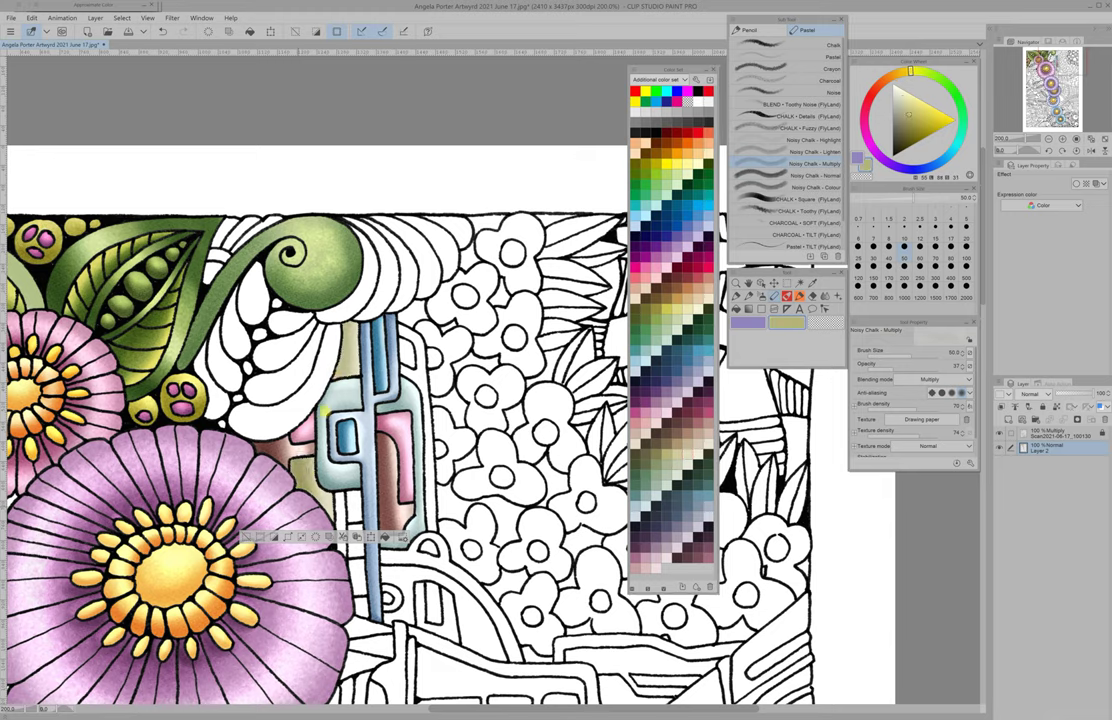
{"action": "left_click", "coordinate": [815, 140]}
{"action": "left_click", "coordinate": [904, 246]}
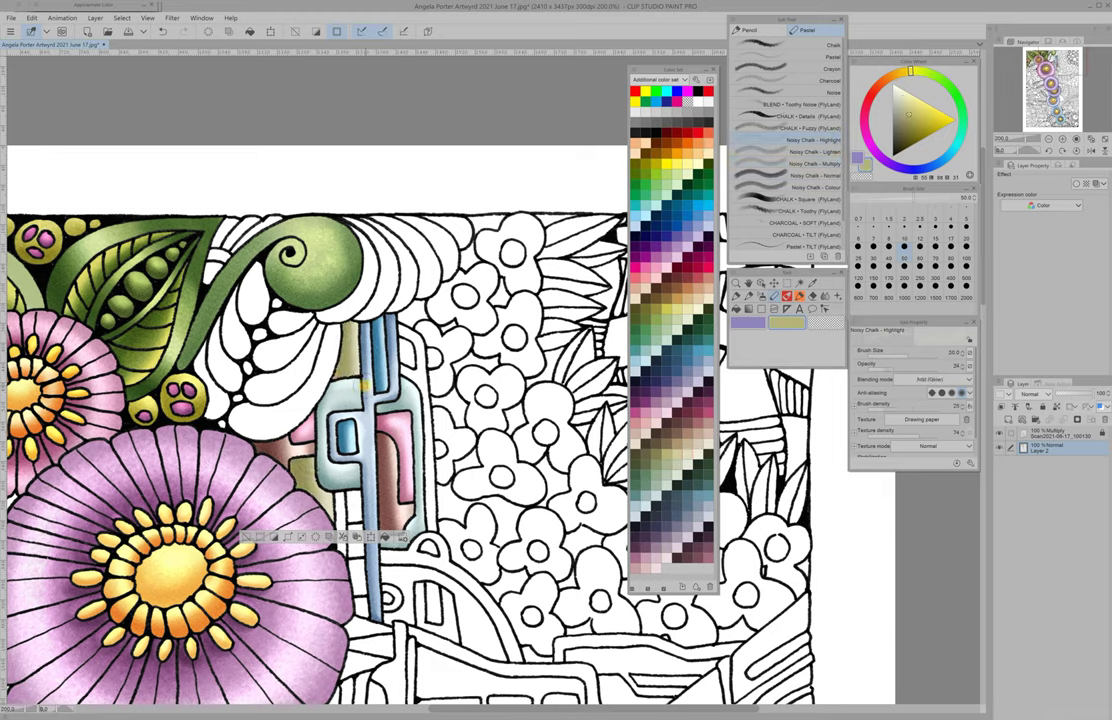
{"action": "scroll", "coordinate": [430, 312], "scroll_direction": "down", "scroll_amount": 3}
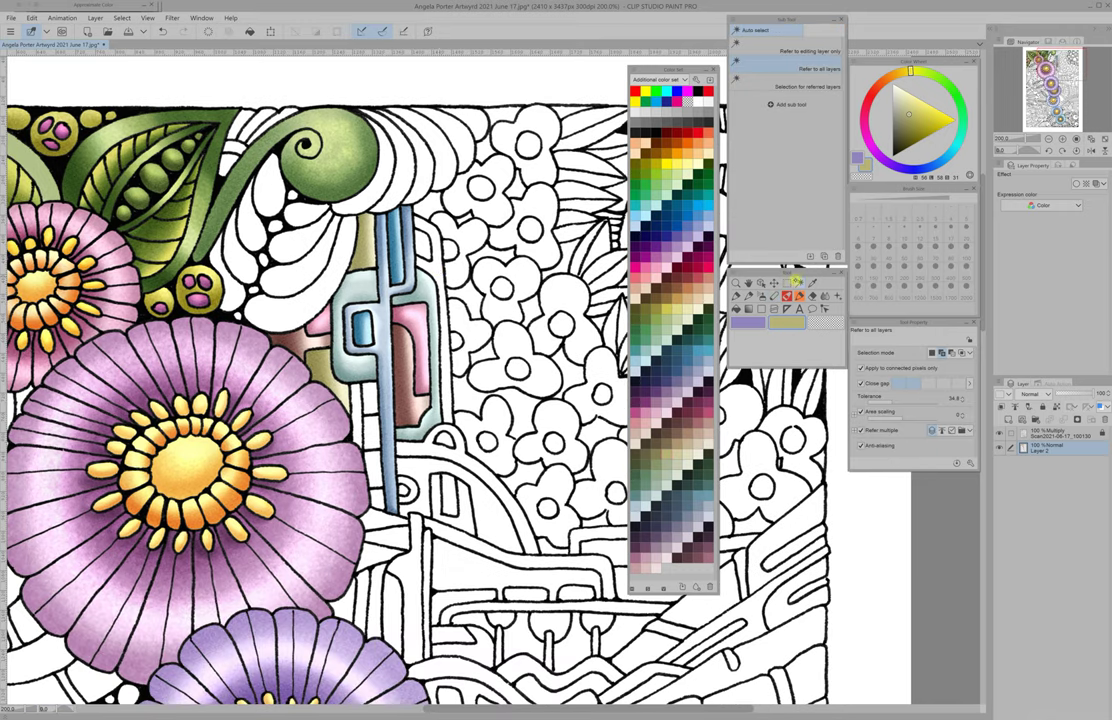
- Colour the outer frame beside the blue bars olive yellow, shade it with Noisy Chalk - Multiply at size 50 and highlight it pale cream at size 25
{"action": "key", "text": "period"}
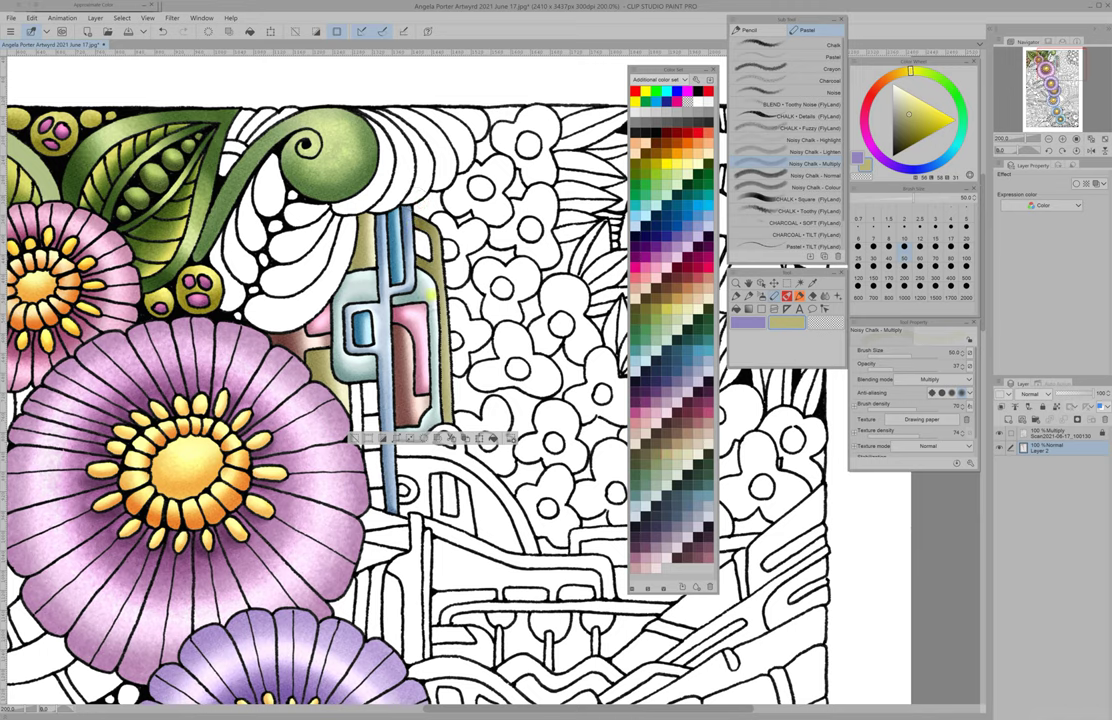
{"action": "key", "text": "period"}
{"action": "key", "text": "period"}
{"action": "left_click", "coordinate": [681, 455]}
{"action": "left_click", "coordinate": [876, 408]}
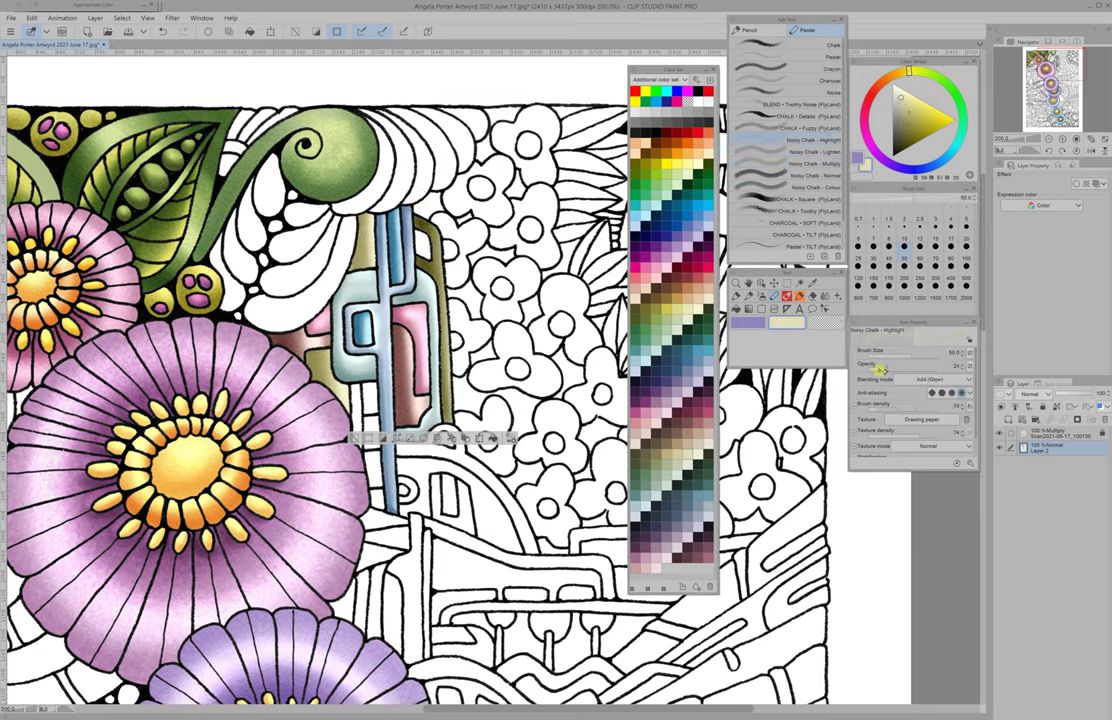
{"action": "key", "text": "bracketleft"}
{"action": "key", "text": "bracketleft"}
{"action": "key", "text": "bracketleft"}
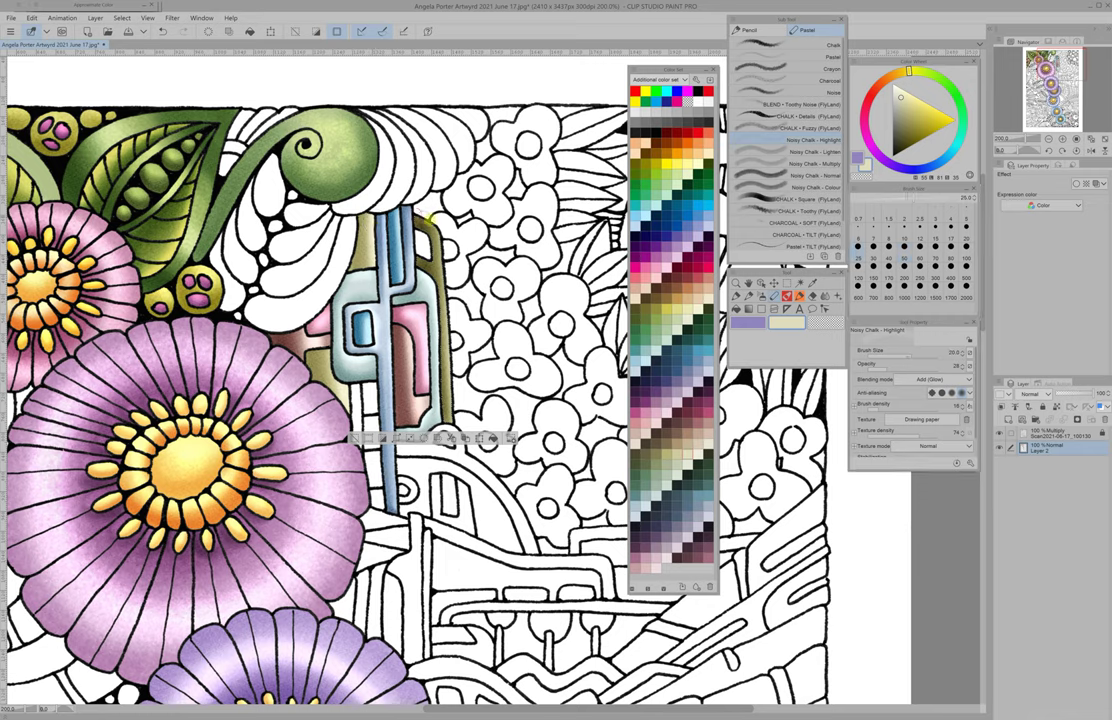
- Colour the small stacked panels below the teal frame greyish lavender with Noisy Chalk - Normal at size 100 and highlight them at size 25
{"action": "key", "text": "b"}
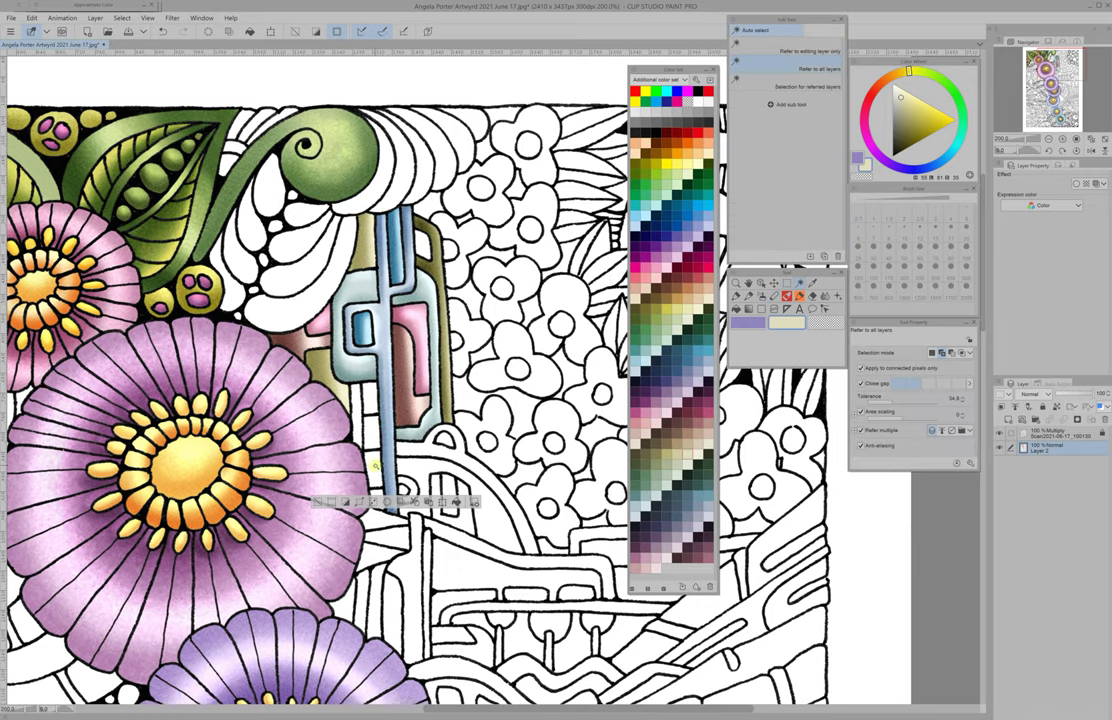
{"action": "key", "text": "b"}
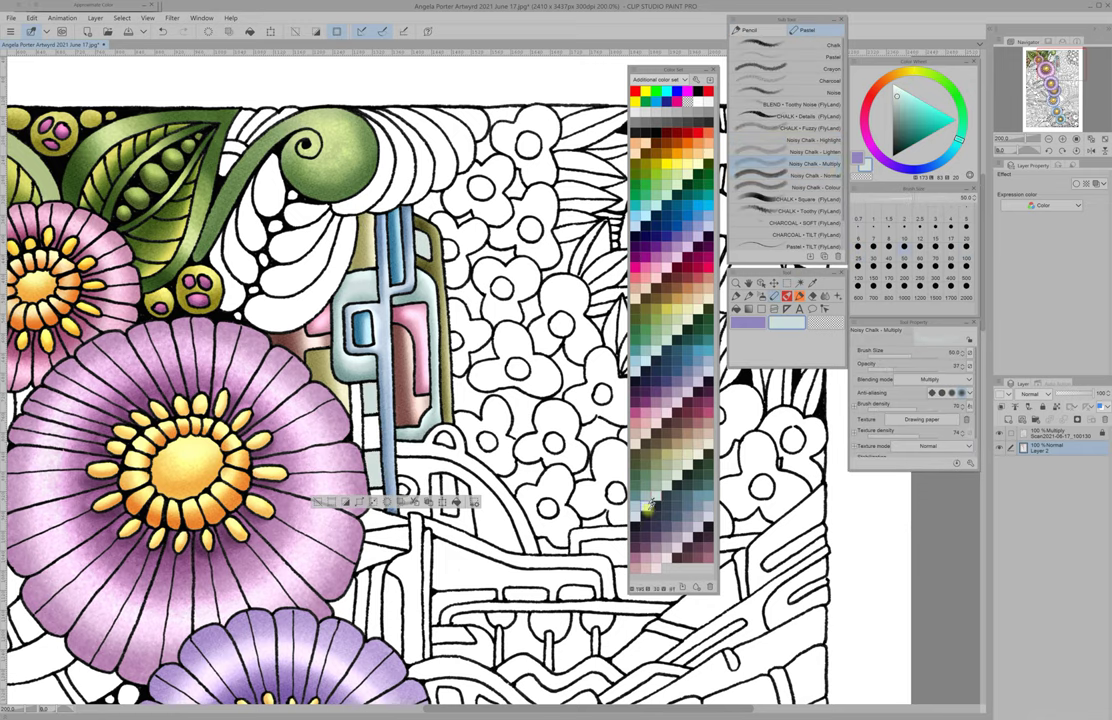
{"action": "left_click", "coordinate": [360, 376], "text": "alt"}
{"action": "left_click", "coordinate": [638, 497]}
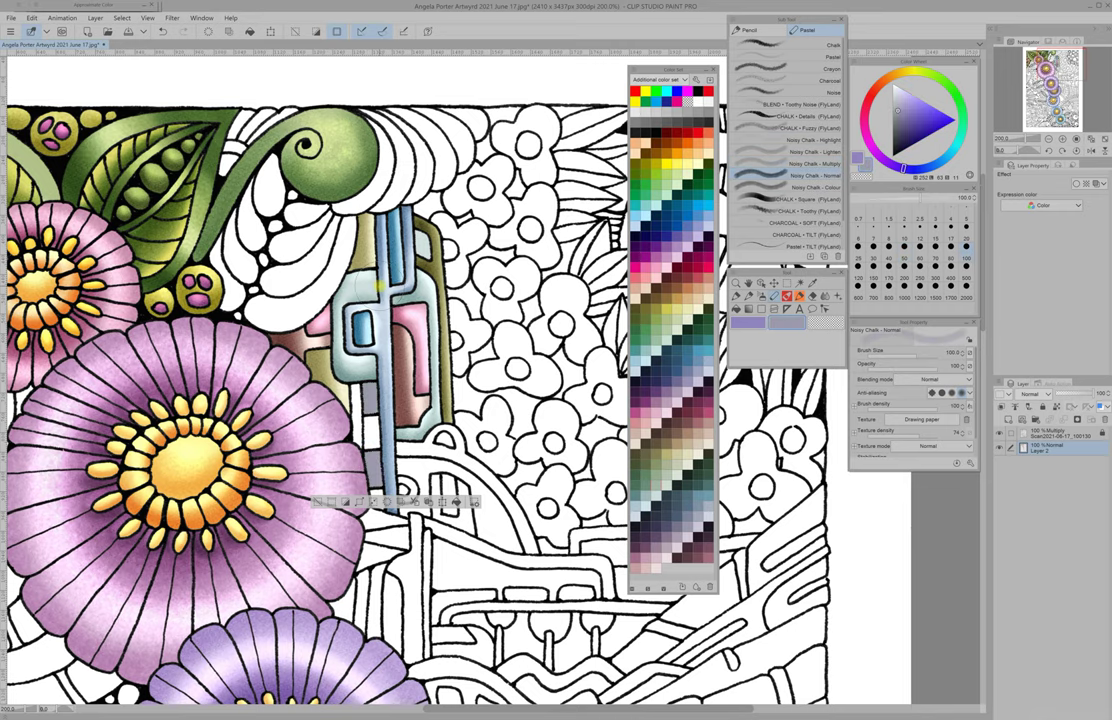
{"action": "key", "text": "b"}
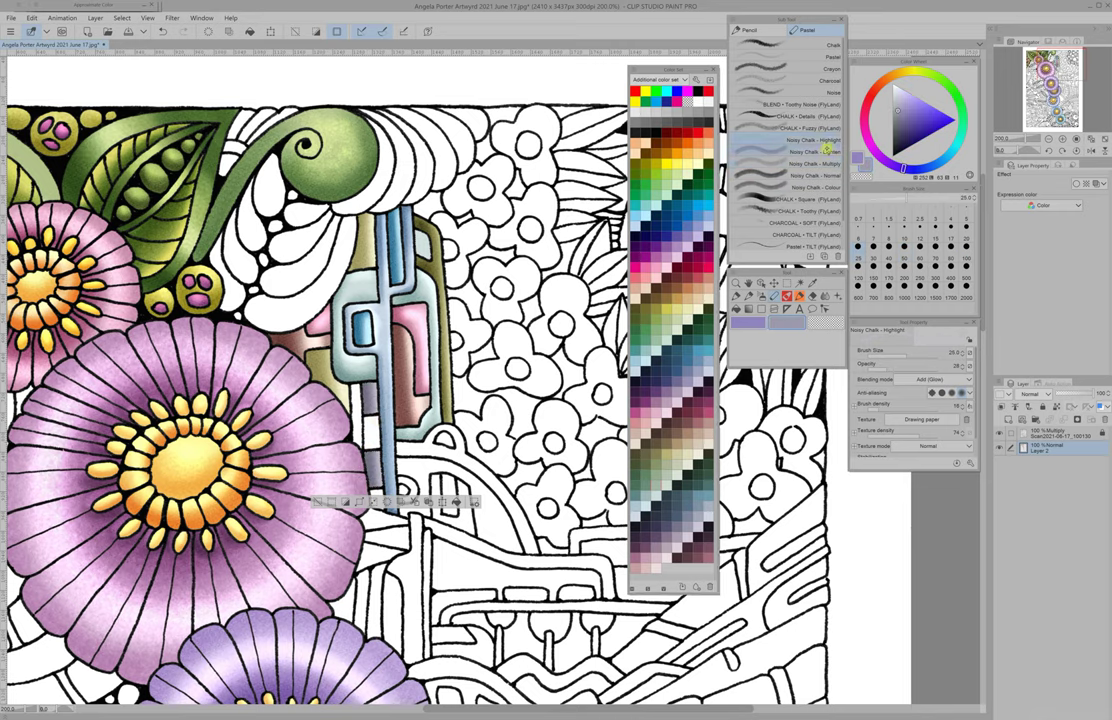
{"action": "key", "text": "b"}
{"action": "key", "text": "b"}
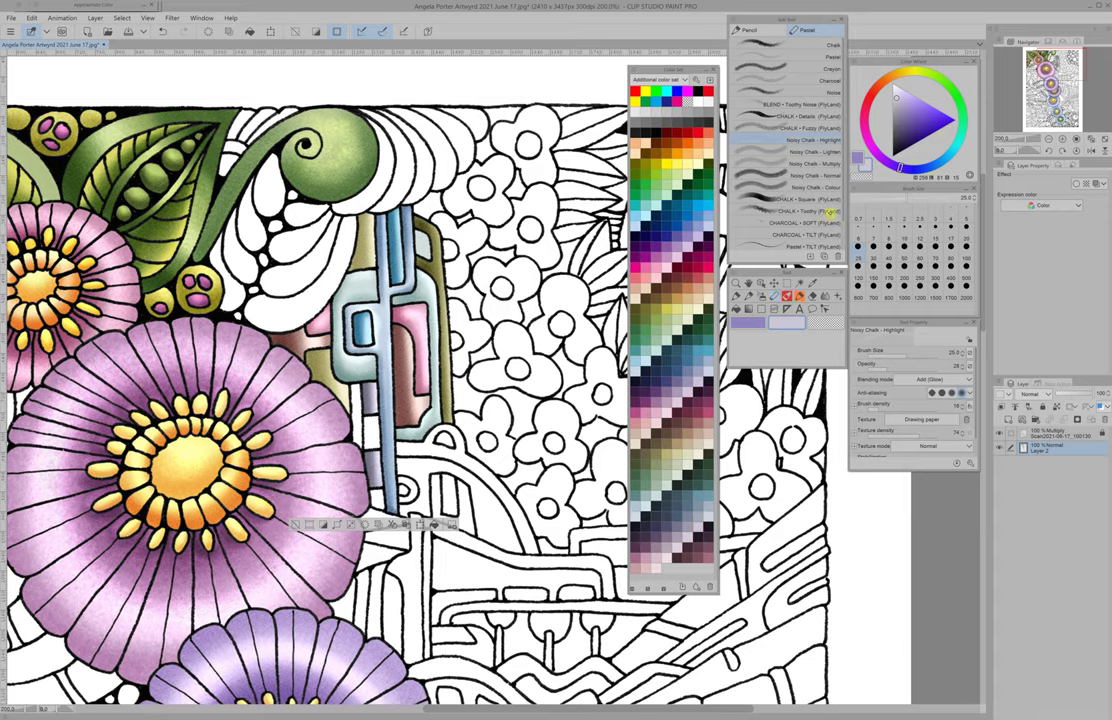
- Colour the neighbouring stacked panels pale violet with Noisy Chalk - Normal at size 100 and highlight them with Noisy Chalk - Highlight at size 25
{"action": "key", "text": "b"}
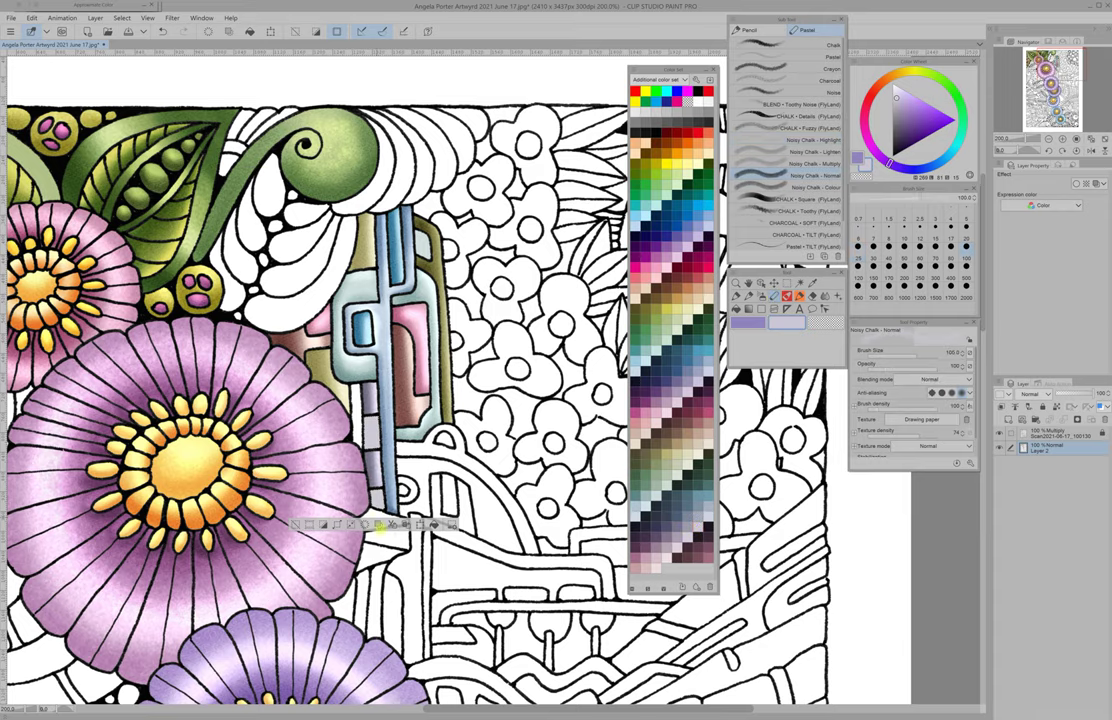
{"action": "key", "text": "b"}
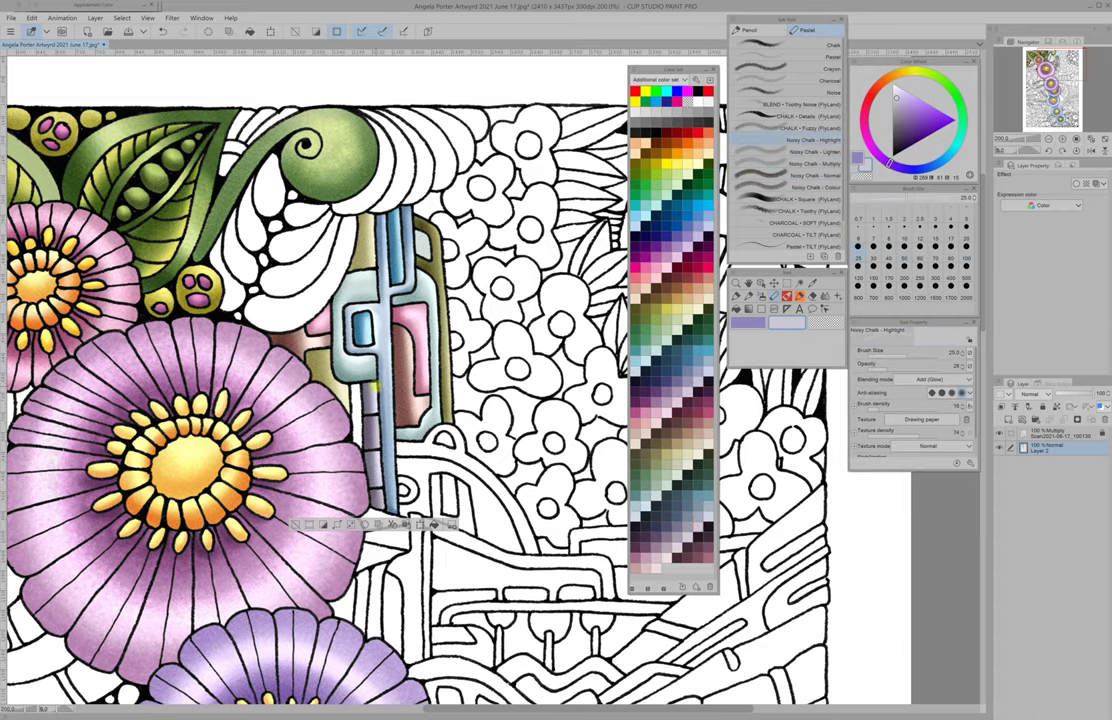
{"action": "scroll", "coordinate": [298, 511], "scroll_direction": "down", "scroll_amount": 5}
{"action": "scroll", "coordinate": [298, 511], "scroll_direction": "up", "scroll_amount": 5}
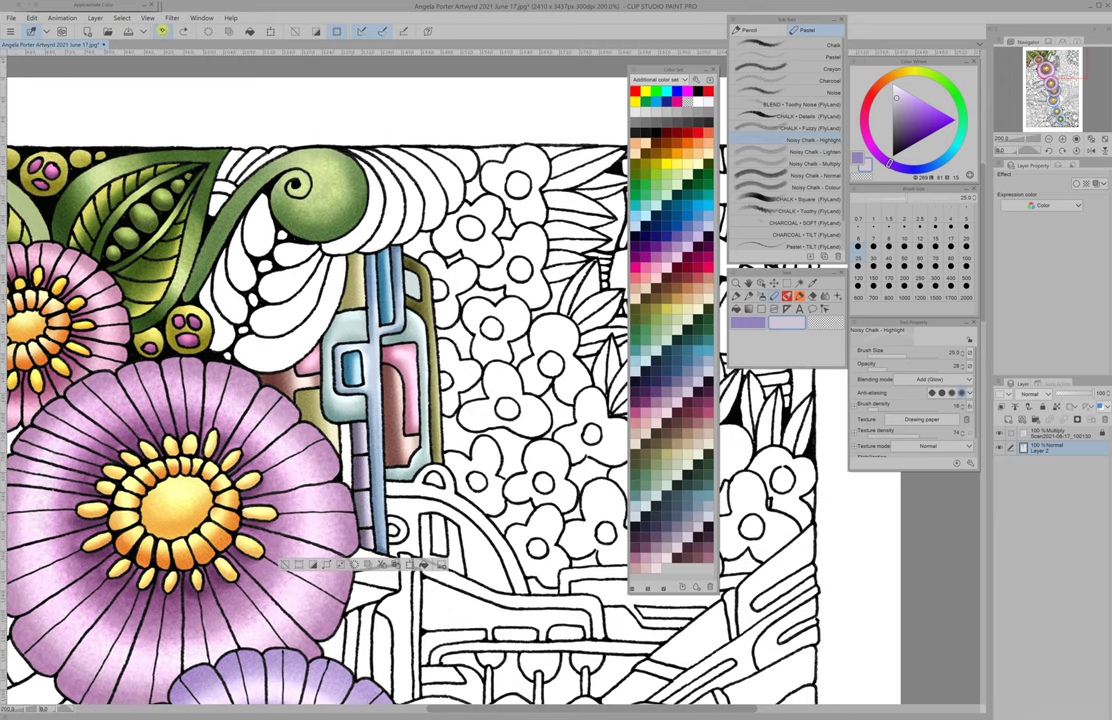
{"action": "key", "text": "b"}
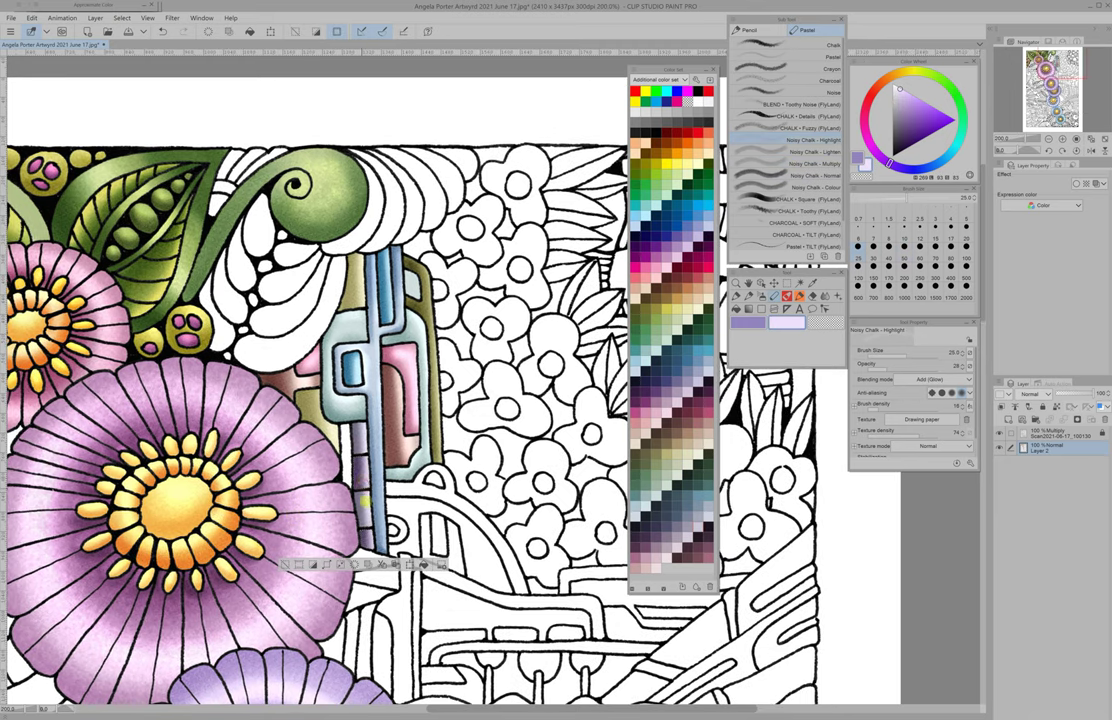
- Colour the narrow strip beside the stacked panels pale blue at size 100, shade it with Noisy Chalk - Multiply at size 50 and highlight at size 25
{"action": "key", "text": "w"}
{"action": "key", "text": "b"}
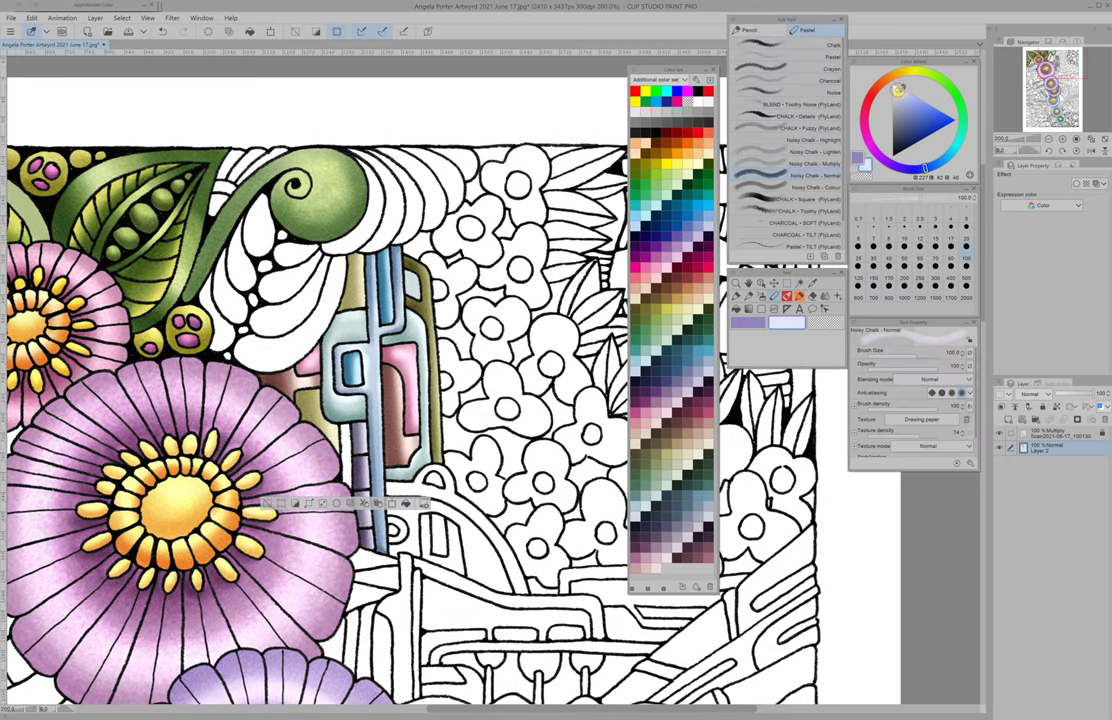
{"action": "left_click", "coordinate": [298, 395], "text": "alt"}
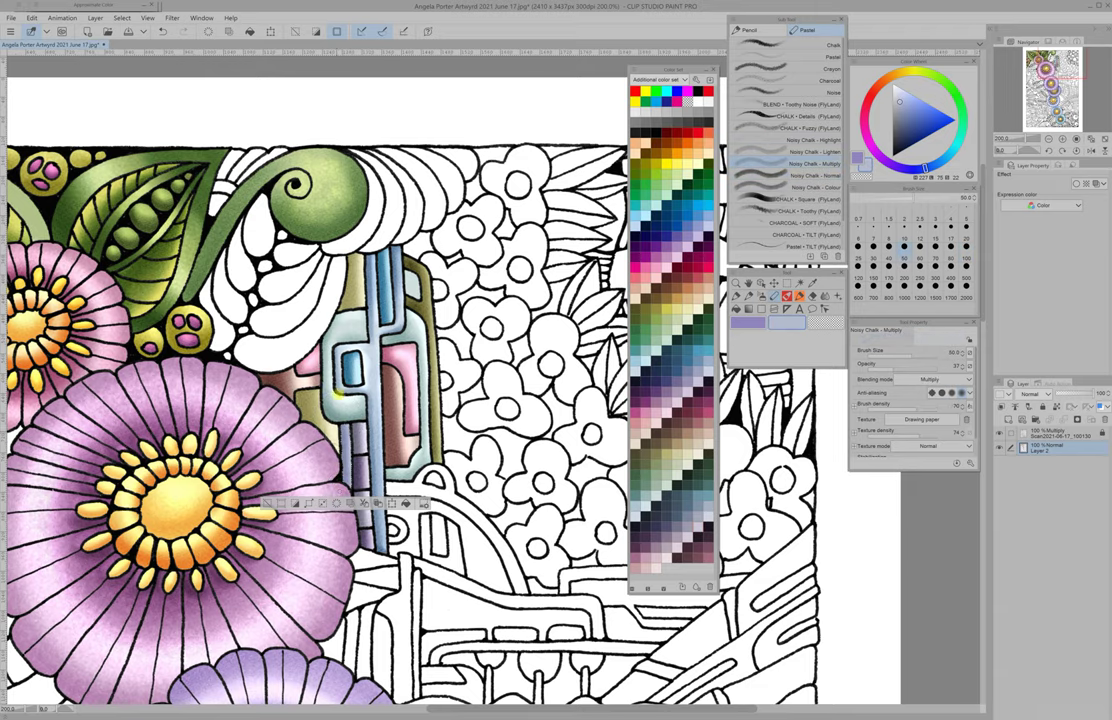
{"action": "key", "text": "b"}
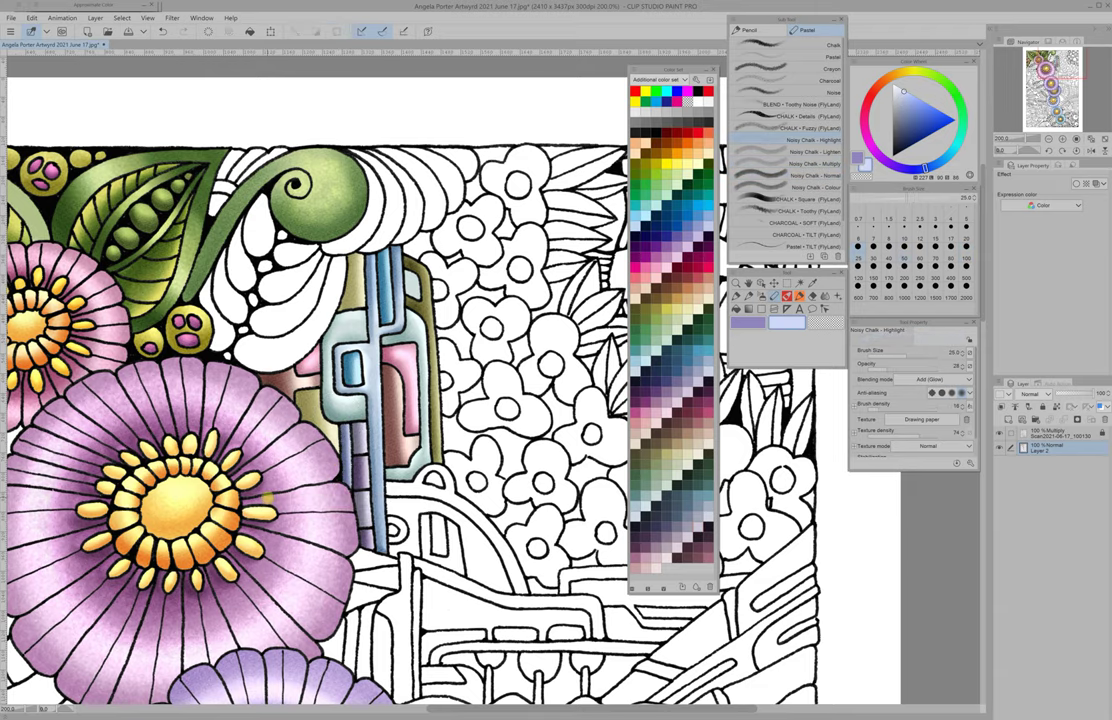
- Colour the lobes beneath the green spiral tendril pale green at size 100 and shade them green with Noisy Chalk - Multiply at sizes 50 and 30
{"action": "scroll", "coordinate": [268, 497], "scroll_direction": "down", "scroll_amount": 6}
{"action": "key", "text": "ctrl+alt+0"}
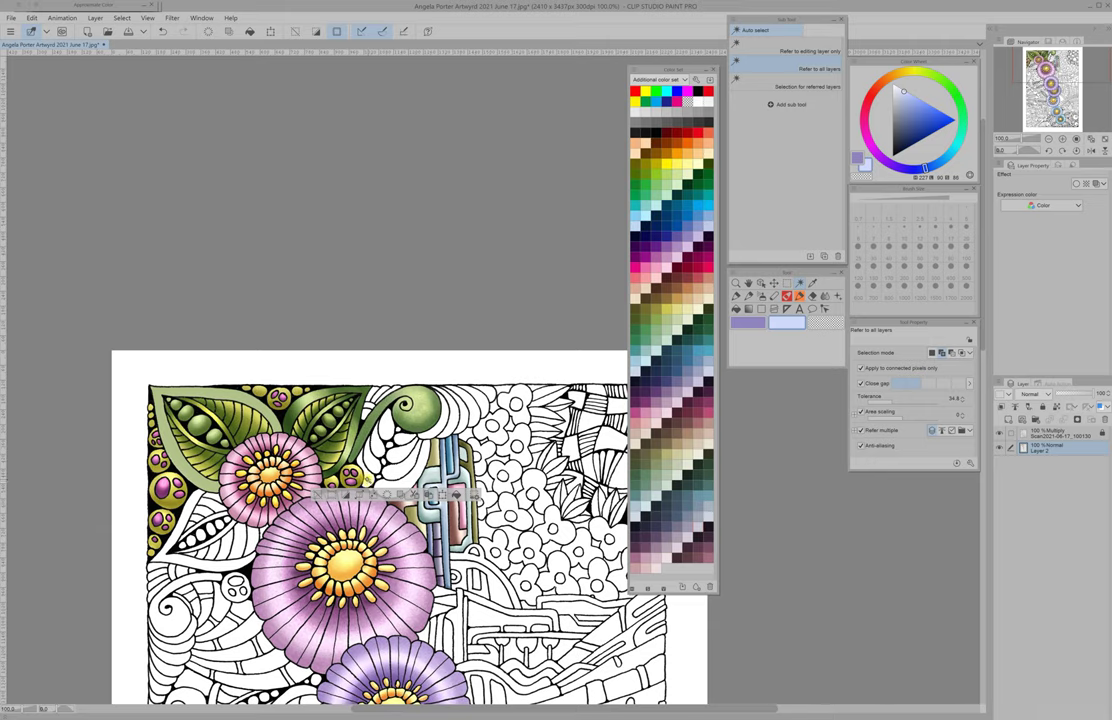
{"action": "key", "text": "b"}
{"action": "left_click", "coordinate": [640, 331]}
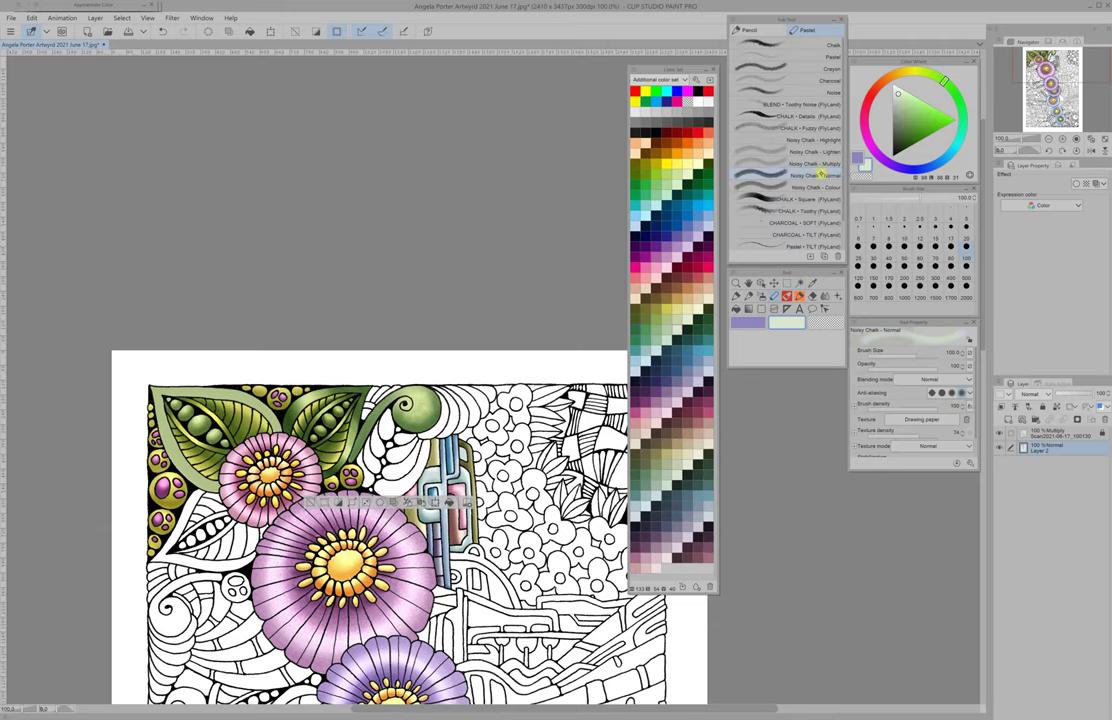
{"action": "left_click", "coordinate": [815, 163]}
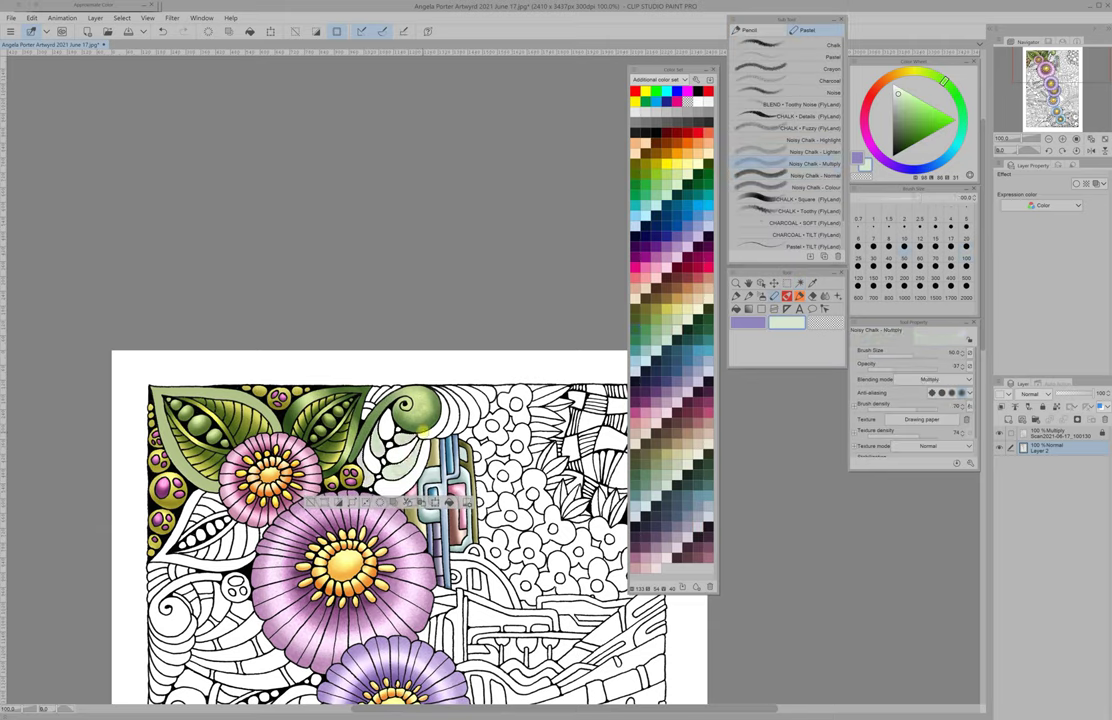
{"action": "left_click", "coordinate": [670, 330]}
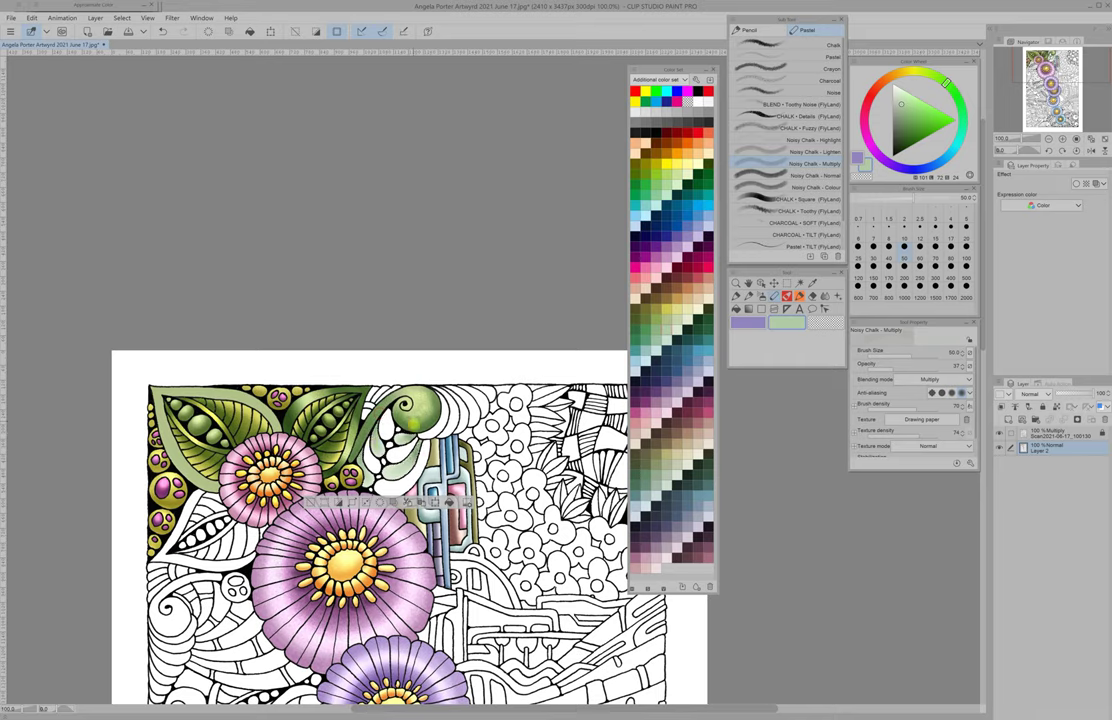
{"action": "key", "text": "b"}
{"action": "key", "text": "b"}
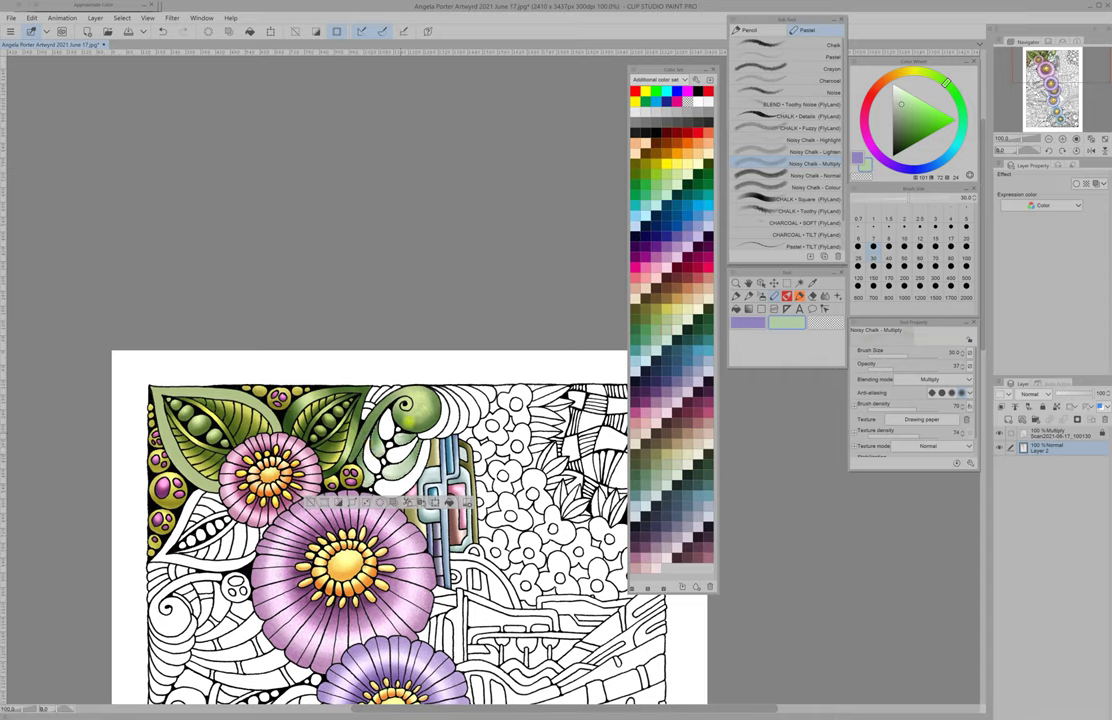
- Highlight the shaded green lobes in pale green with the Highlight airbrush at size 40
{"action": "left_click", "coordinate": [762, 296]}
{"action": "left_click", "coordinate": [930, 368]}
{"action": "left_click", "coordinate": [898, 356]}
{"action": "left_click_drag", "start_coordinate": [898, 356], "coordinate": [860, 356]}
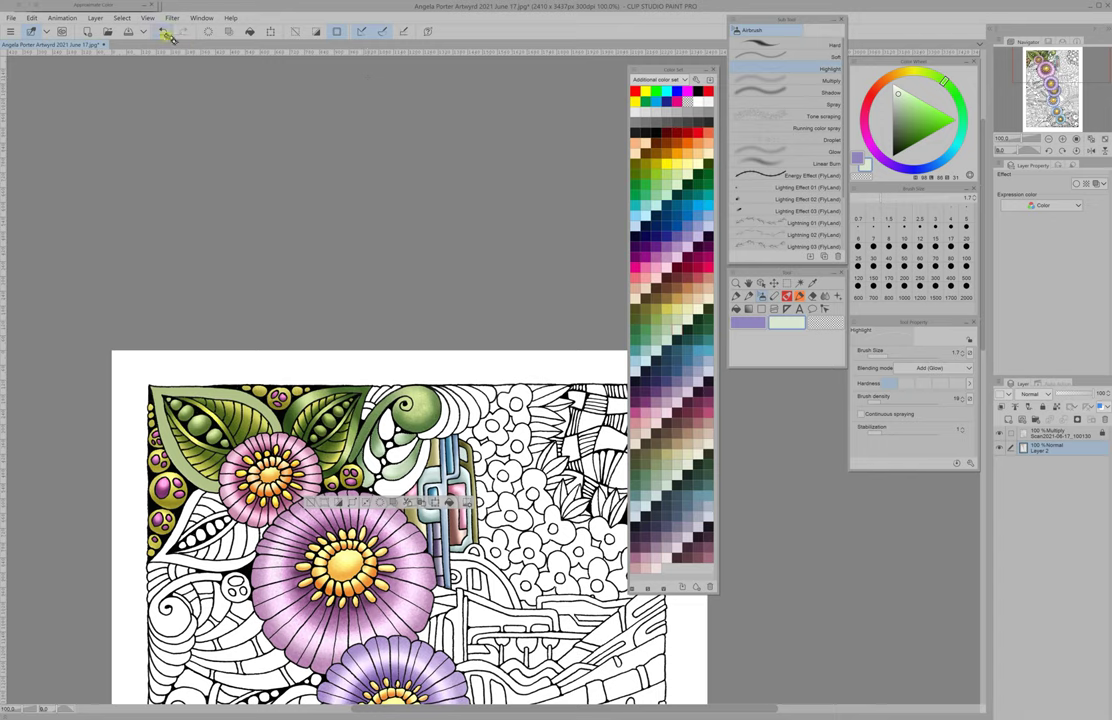
{"action": "left_click", "coordinate": [889, 247]}
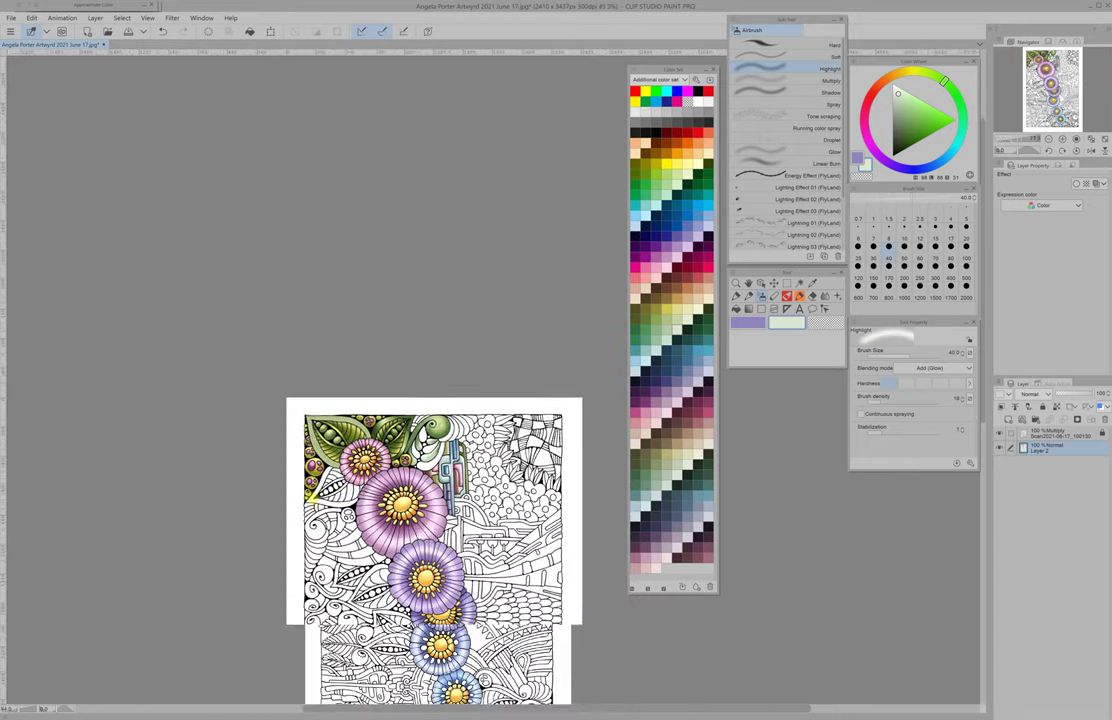
- Shade the remaining pale green lobes with Noisy Chalk - Multiply at size 60 and highlight them with the Highlight airbrush at size 40
{"action": "left_click", "coordinate": [773, 296]}
{"action": "key", "text": "bracketright"}
{"action": "key", "text": "bracketright"}
{"action": "key", "text": "bracketright"}
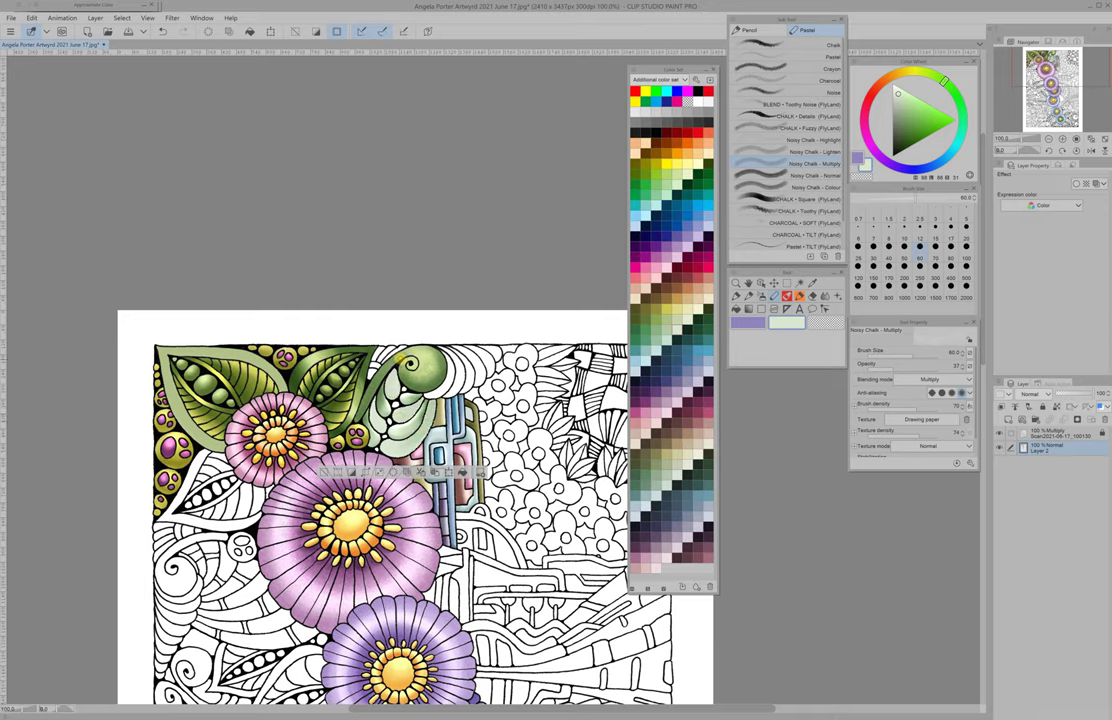
{"action": "left_click", "coordinate": [899, 103]}
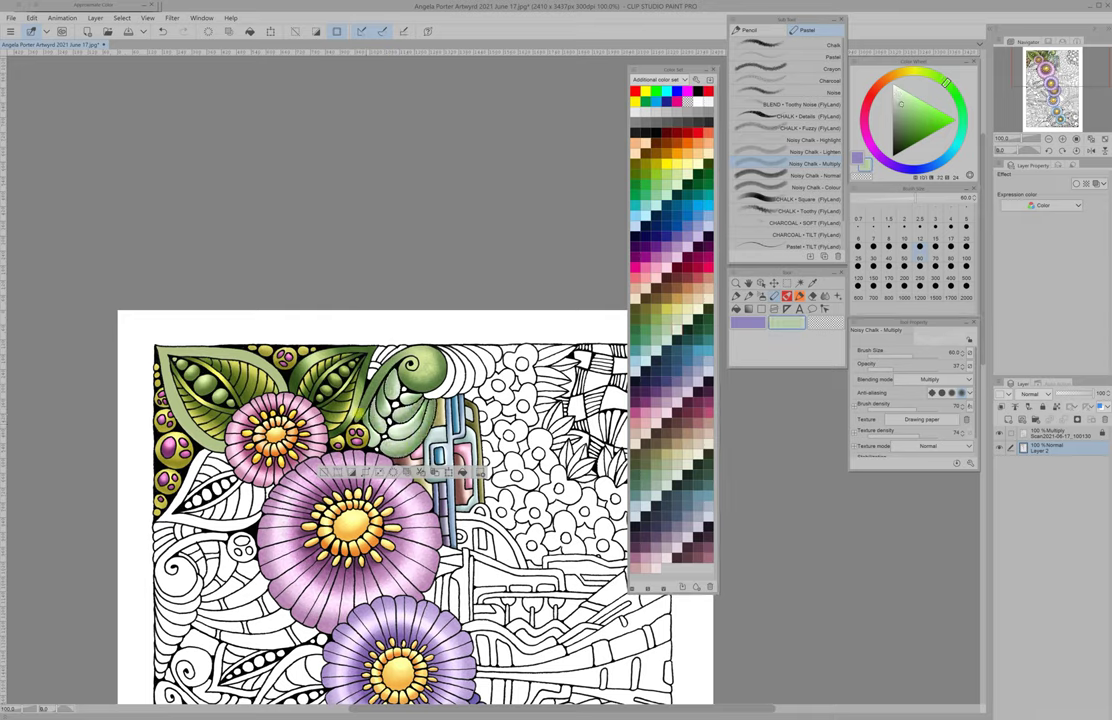
{"action": "key", "text": "b"}
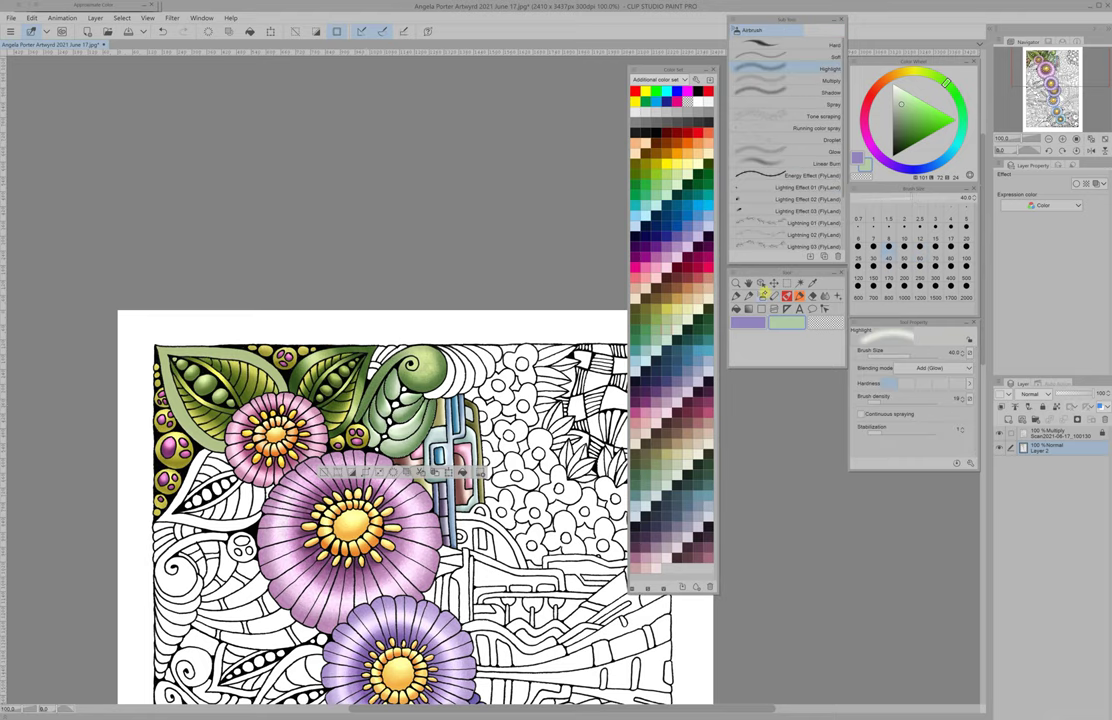
- Colour the small beads between the green lobes yellow at size 100 and shade them deeper yellow with Noisy Chalk - Multiply at size 20
{"action": "scroll", "coordinate": [325, 463], "scroll_direction": "down", "scroll_amount": 3}
{"action": "scroll", "coordinate": [428, 421], "scroll_direction": "up", "scroll_amount": 5}
{"action": "key", "text": "p"}
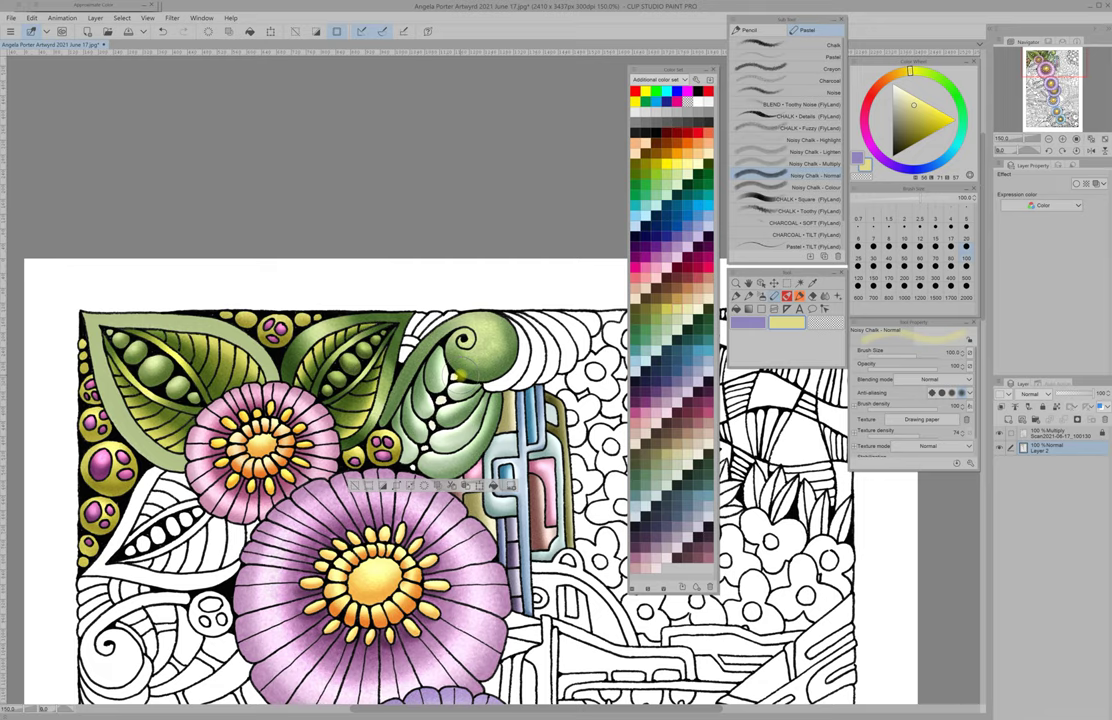
{"action": "key", "text": "p"}
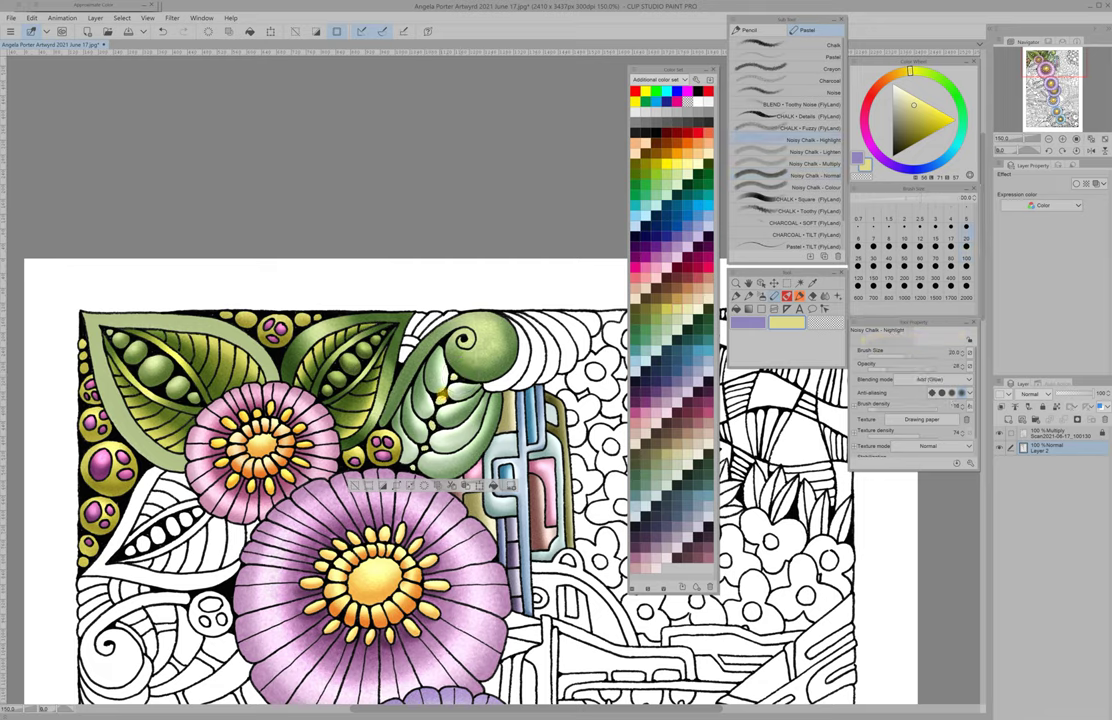
{"action": "key", "text": "p"}
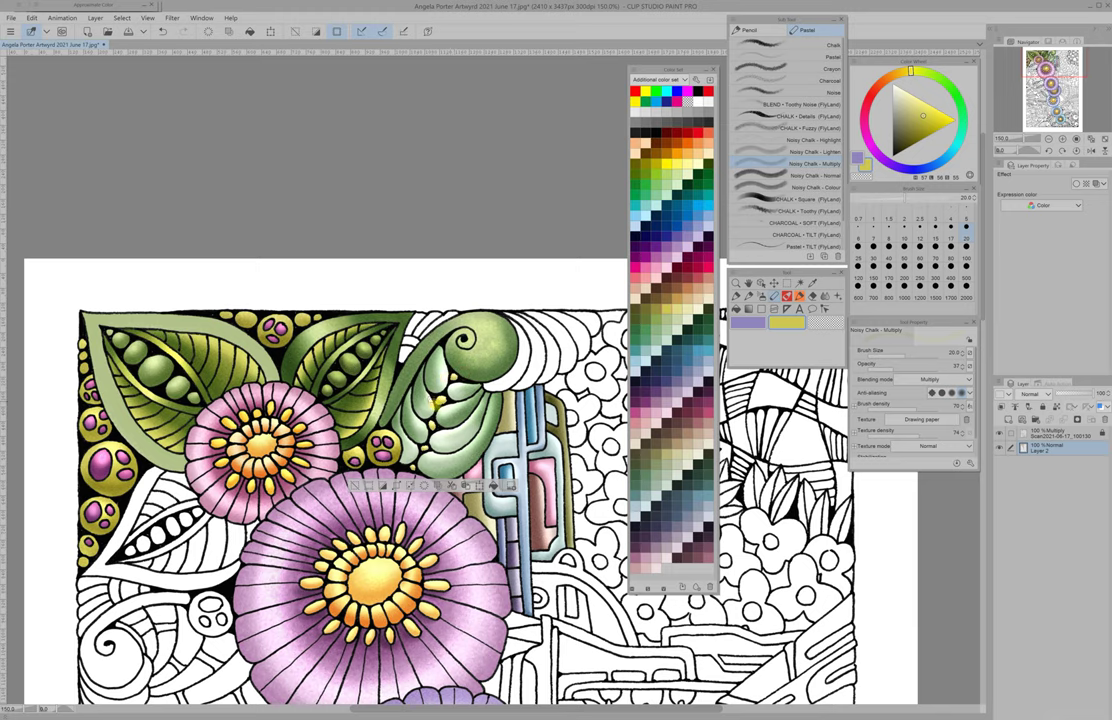
- Colour the petals of four scattered small flowers beside the geometric structure pale pink with Noisy Chalk - Normal at size 100
{"action": "scroll", "coordinate": [437, 402], "scroll_direction": "down", "scroll_amount": 5}
{"action": "scroll", "coordinate": [360, 478], "scroll_direction": "up", "scroll_amount": 3}
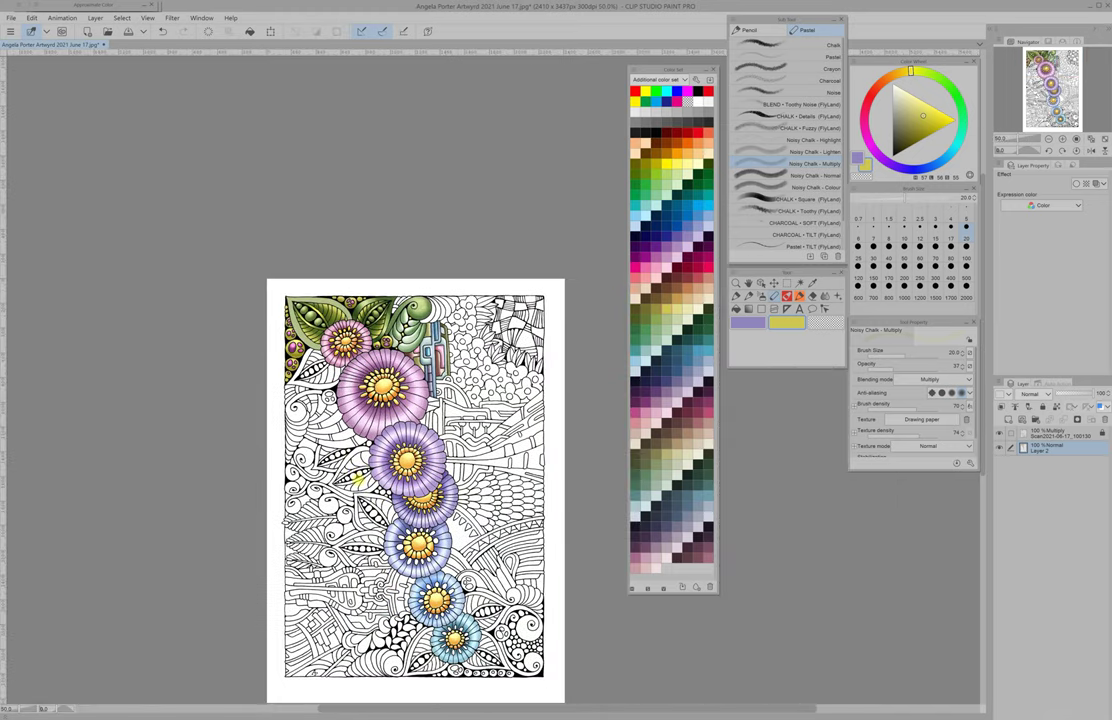
{"action": "scroll", "coordinate": [360, 478], "scroll_direction": "up", "scroll_amount": 3}
{"action": "key", "text": "p"}
{"action": "key", "text": "p"}
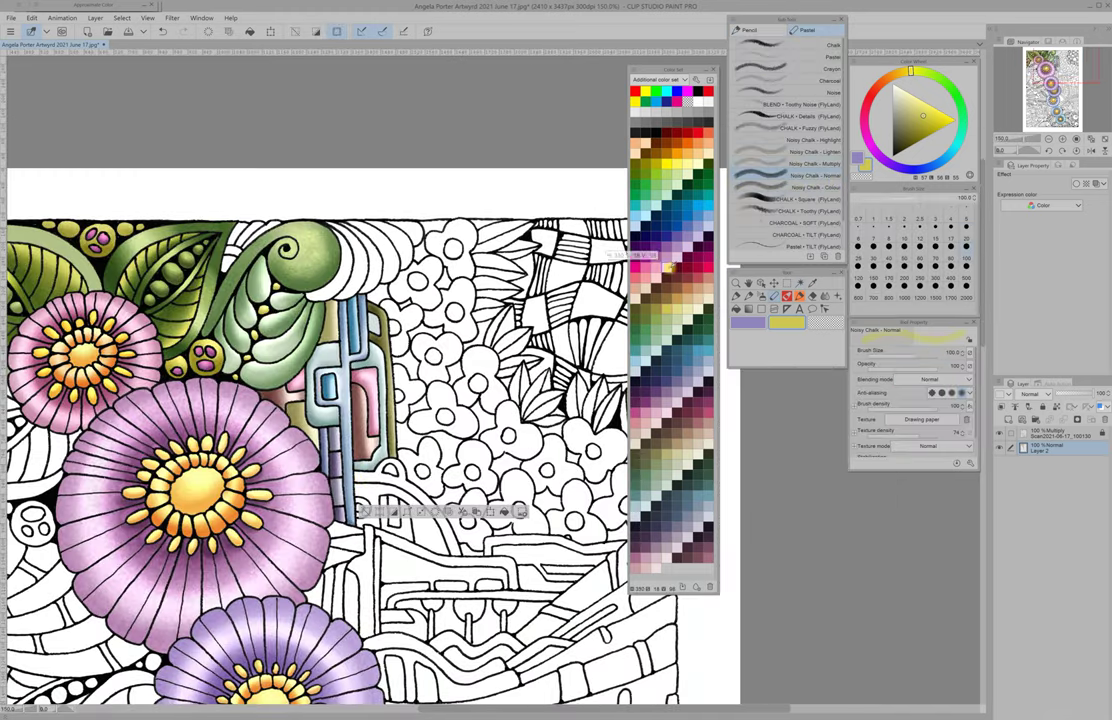
{"action": "left_click", "coordinate": [664, 267]}
{"action": "left_click_drag", "start_coordinate": [446, 238], "coordinate": [460, 254]}
{"action": "left_click_drag", "start_coordinate": [396, 310], "coordinate": [406, 326]}
{"action": "left_click_drag", "start_coordinate": [474, 358], "coordinate": [488, 378]}
{"action": "left_click_drag", "start_coordinate": [416, 448], "coordinate": [430, 466]}
- Shade the four pale pink flowers with Noisy Chalk - Multiply at size 60 and highlight them with Noisy Chalk - Highlight at size 50
{"action": "key", "text": "p"}
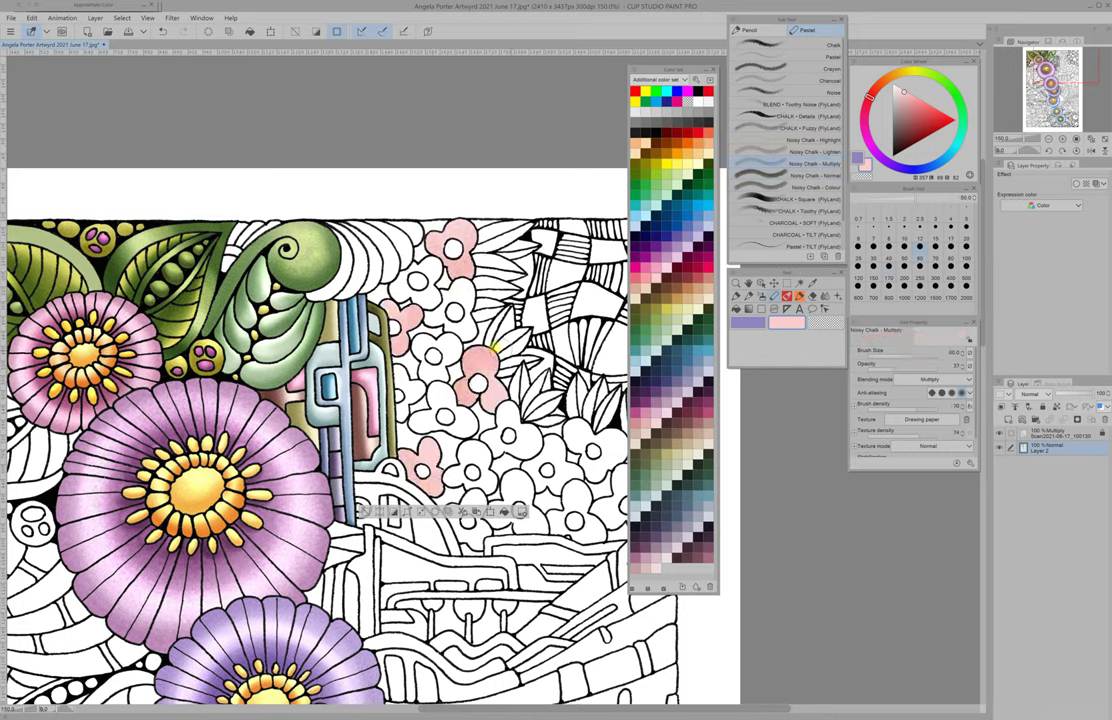
{"action": "key", "text": "p"}
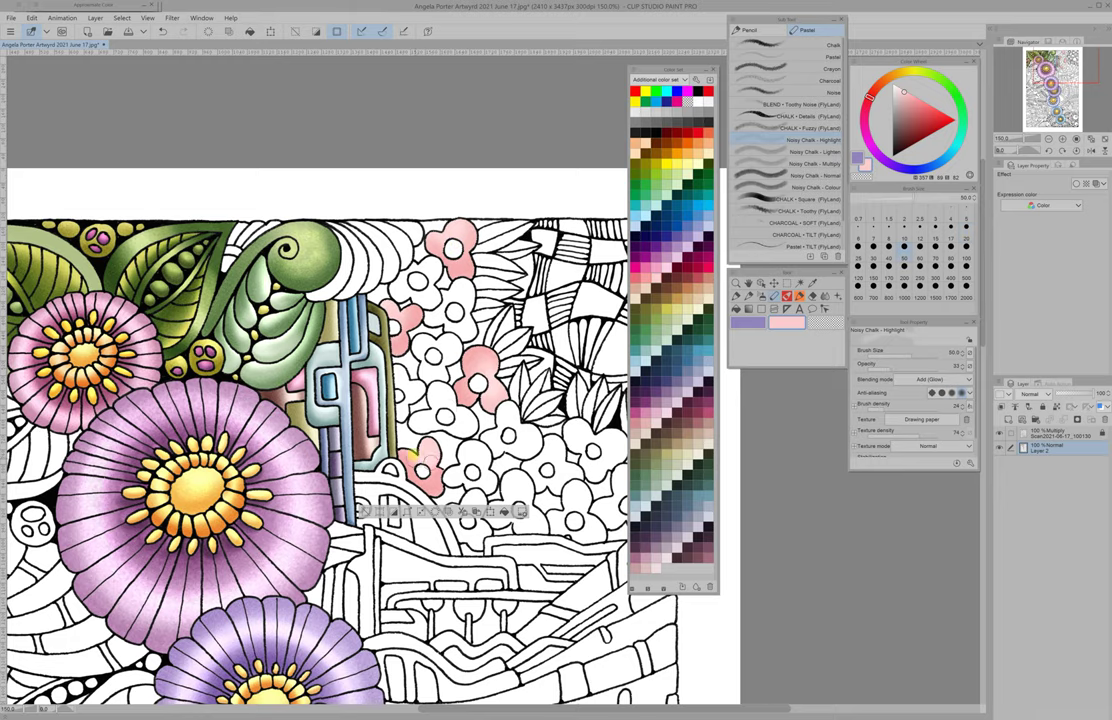
{"action": "scroll", "coordinate": [398, 304], "scroll_direction": "down", "scroll_amount": 5}
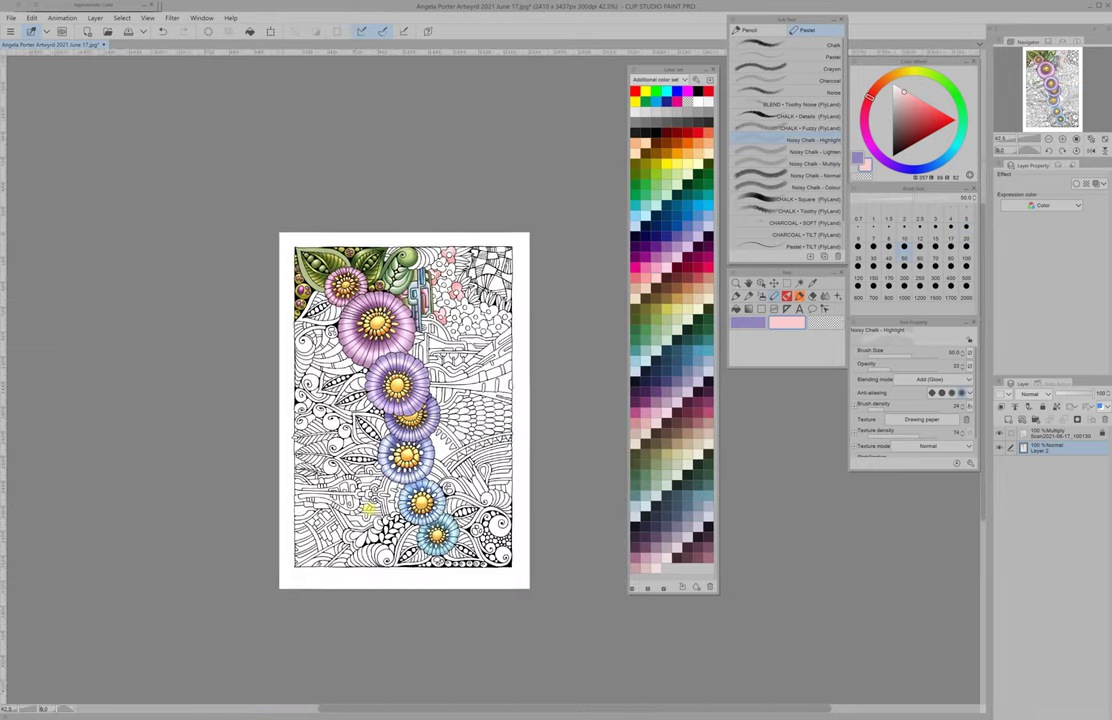
{"action": "left_click", "coordinate": [11, 18]}
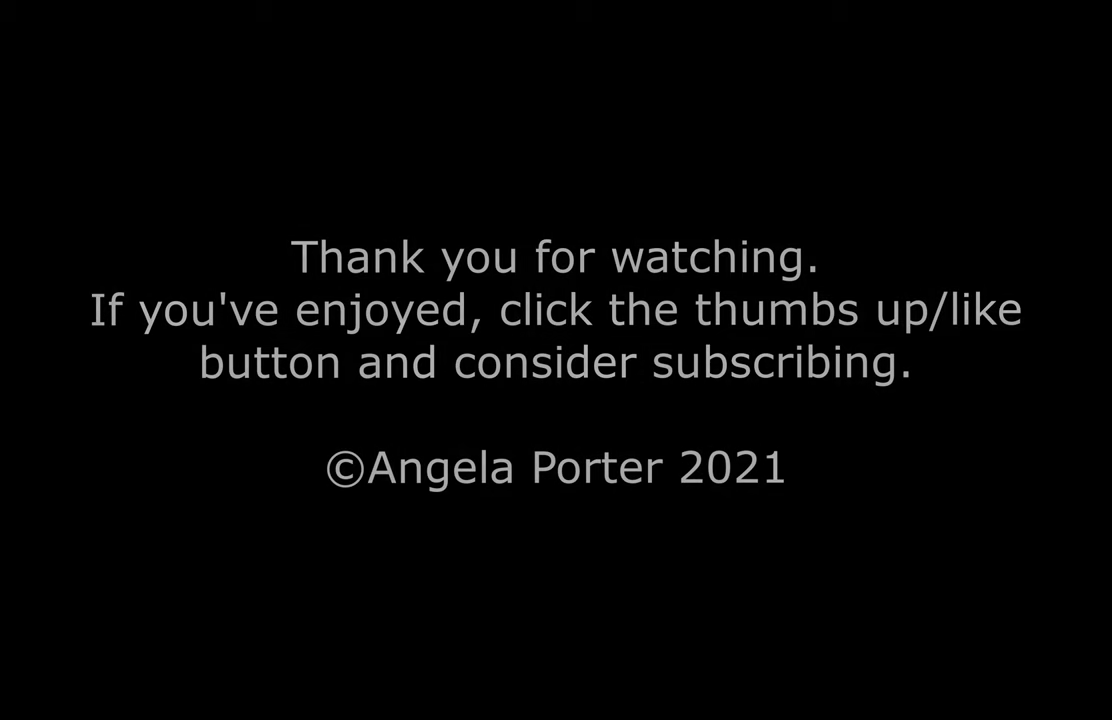